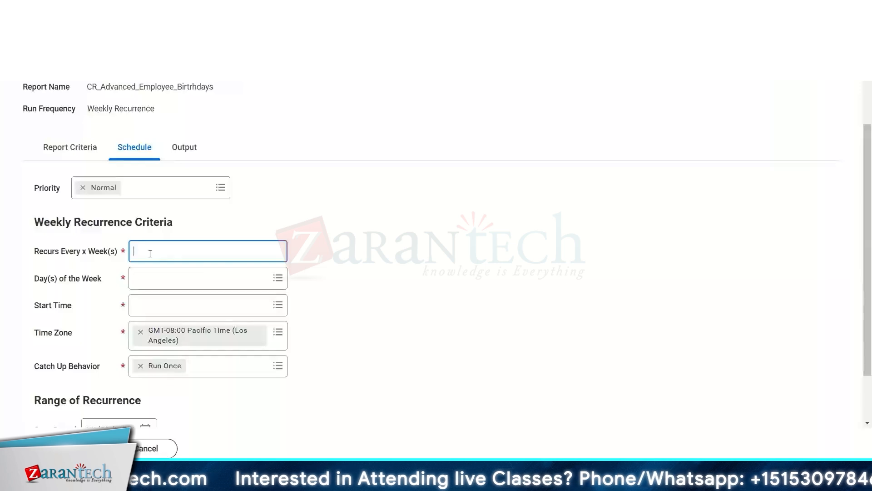
Set the recurrence interval to every 1 week.
{"action": "type", "text": "2"}
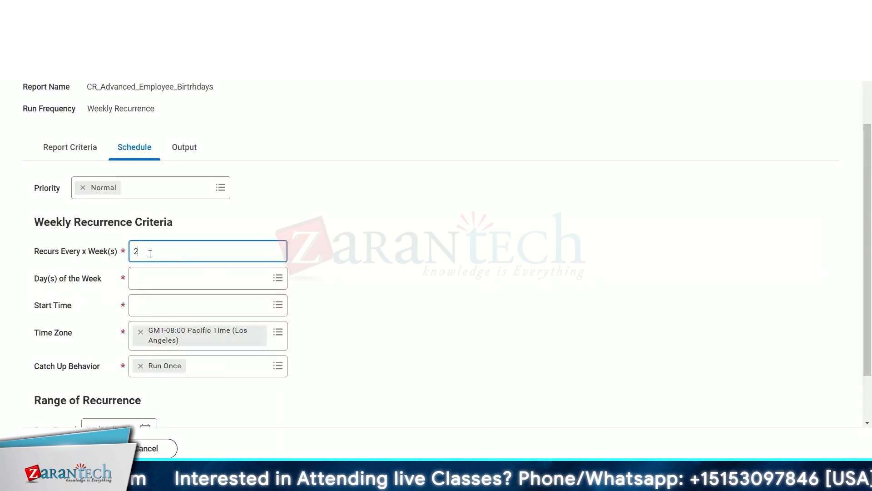
{"action": "key", "text": "BackSpace"}
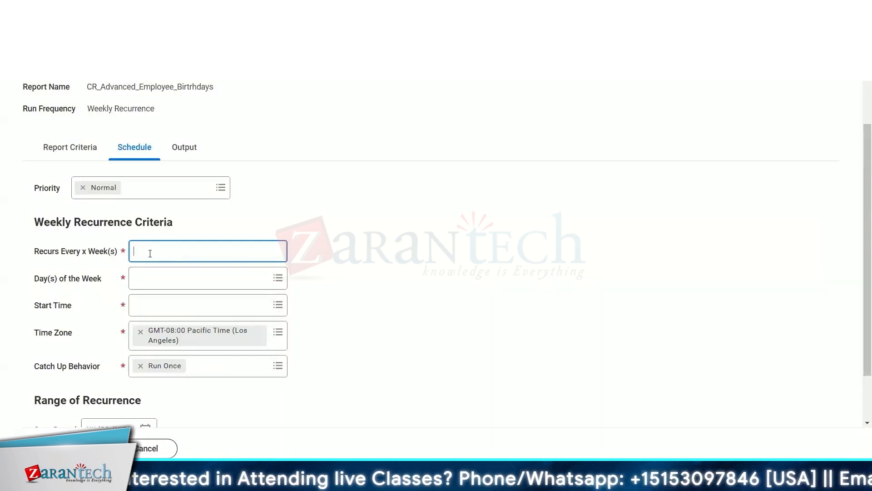
{"action": "type", "text": "1"}
{"action": "left_click", "coordinate": [204, 288]}
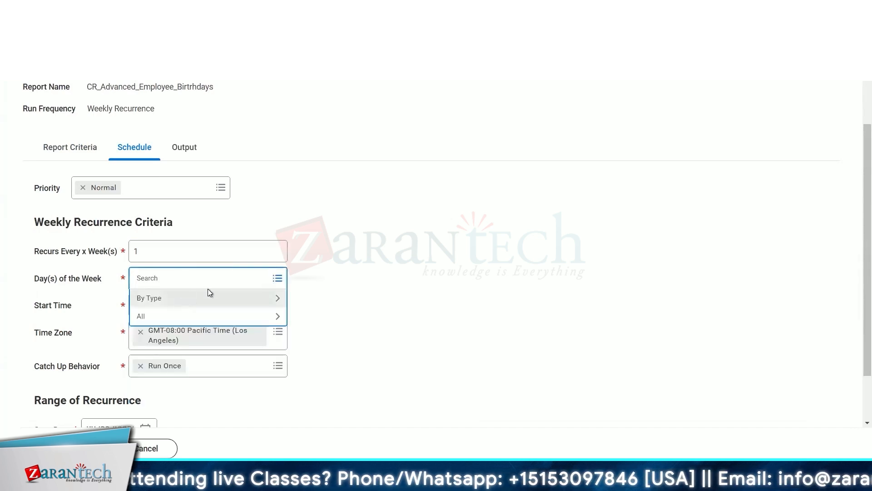
{"action": "left_click", "coordinate": [208, 294]}
{"action": "left_click", "coordinate": [164, 325]}
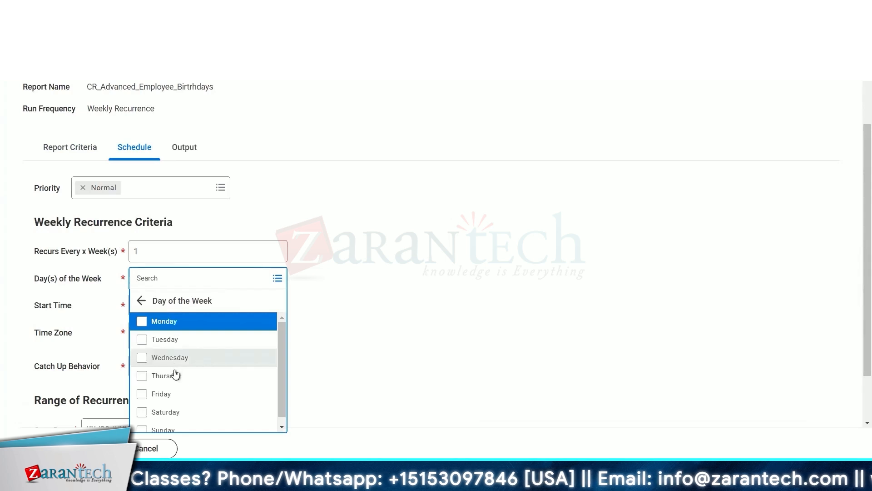
Change the recurrence interval to every 2 weeks.
{"action": "left_click", "coordinate": [143, 254]}
{"action": "key", "text": "BackSpace"}
{"action": "type", "text": "2"}
Select Wednesday and Friday as the days of the week.
{"action": "left_click", "coordinate": [153, 284]}
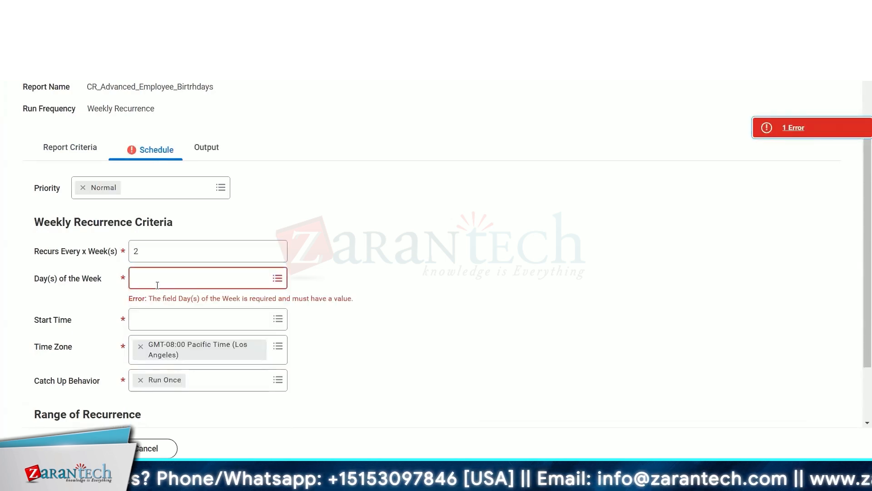
{"action": "left_click", "coordinate": [178, 316]}
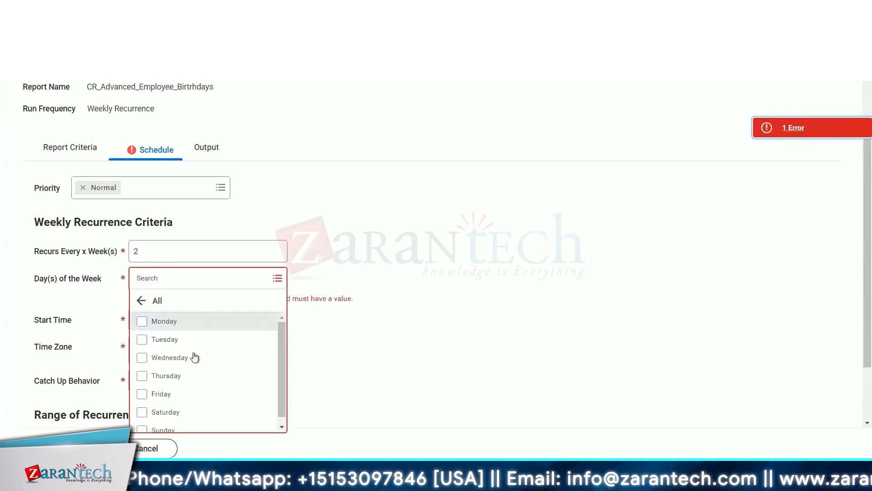
{"action": "left_click", "coordinate": [168, 359]}
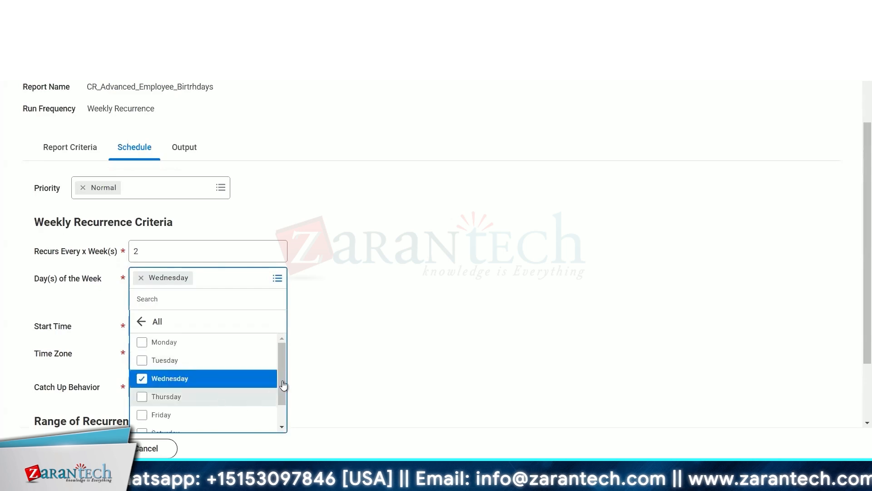
{"action": "scroll", "coordinate": [282, 388], "scroll_direction": "down", "scroll_amount": 2}
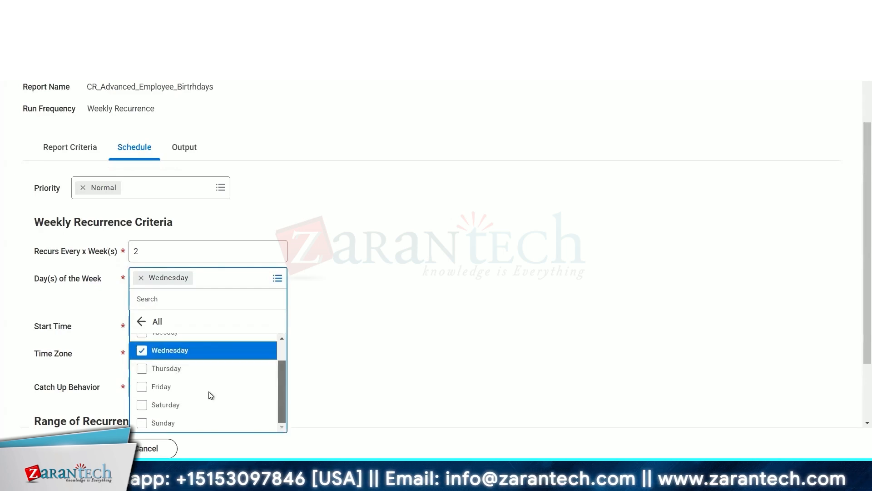
{"action": "left_click", "coordinate": [154, 393]}
Set the start time to 5:30 AM.
{"action": "left_click", "coordinate": [214, 324]}
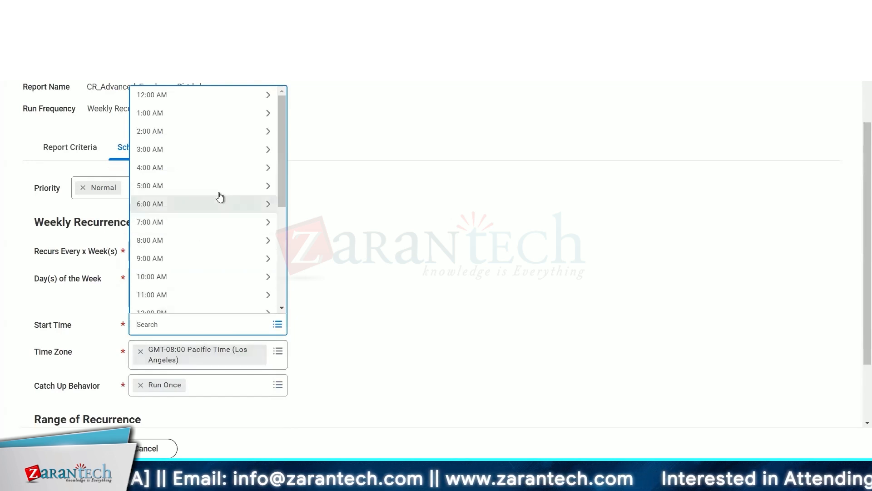
{"action": "scroll", "coordinate": [222, 196], "scroll_direction": "down", "scroll_amount": 4}
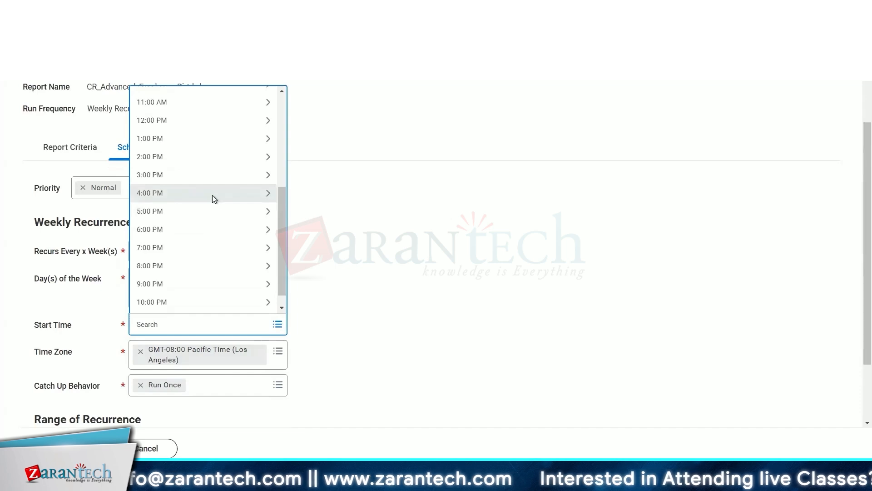
{"action": "scroll", "coordinate": [212, 195], "scroll_direction": "up", "scroll_amount": 4}
{"action": "left_click", "coordinate": [209, 193]}
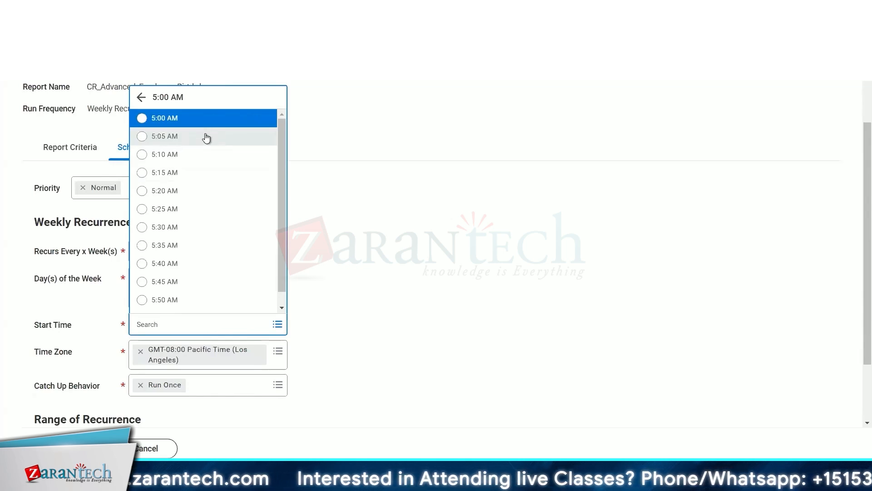
{"action": "left_click", "coordinate": [177, 228]}
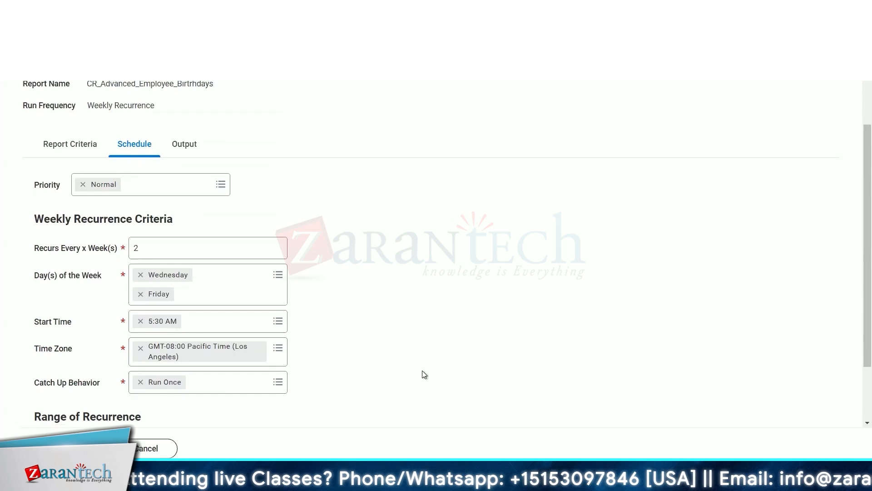
{"action": "scroll", "coordinate": [234, 341], "scroll_direction": "down", "scroll_amount": 2}
{"action": "left_click", "coordinate": [230, 306]}
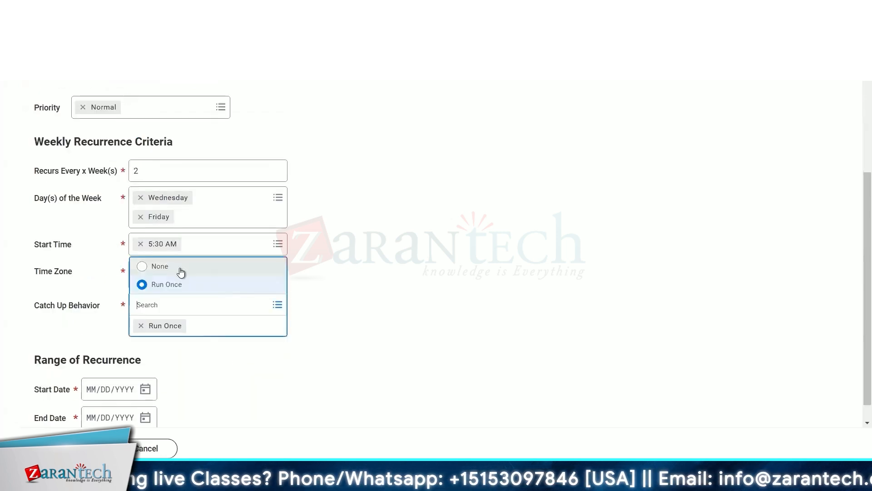
{"action": "left_click", "coordinate": [181, 272]}
{"action": "left_click", "coordinate": [204, 306]}
{"action": "left_click", "coordinate": [167, 284]}
{"action": "left_click", "coordinate": [149, 372]}
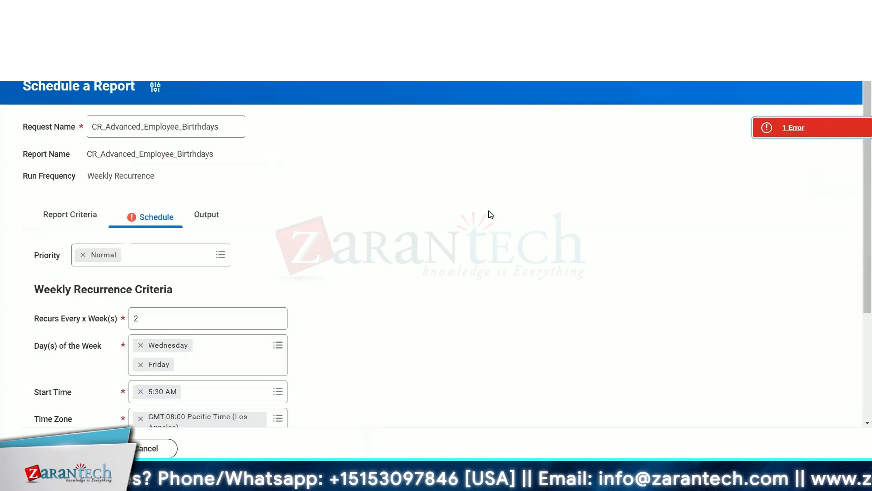
{"action": "left_click", "coordinate": [190, 259]}
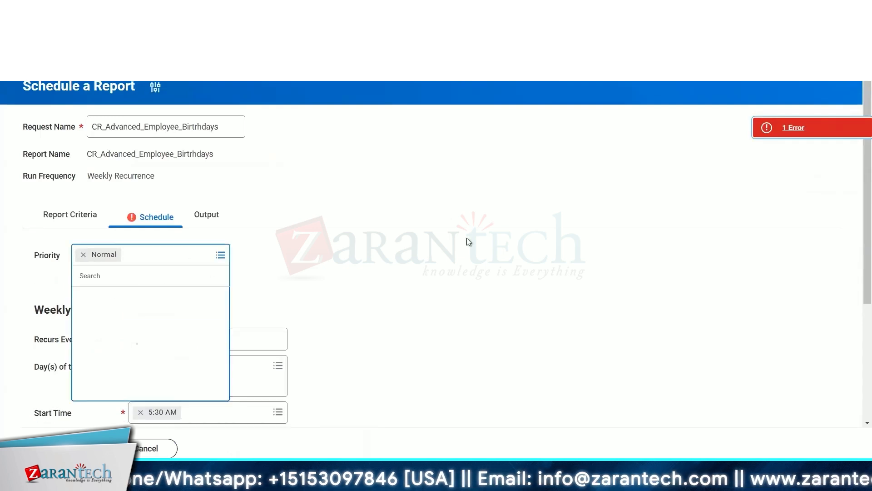
{"action": "left_click", "coordinate": [468, 240]}
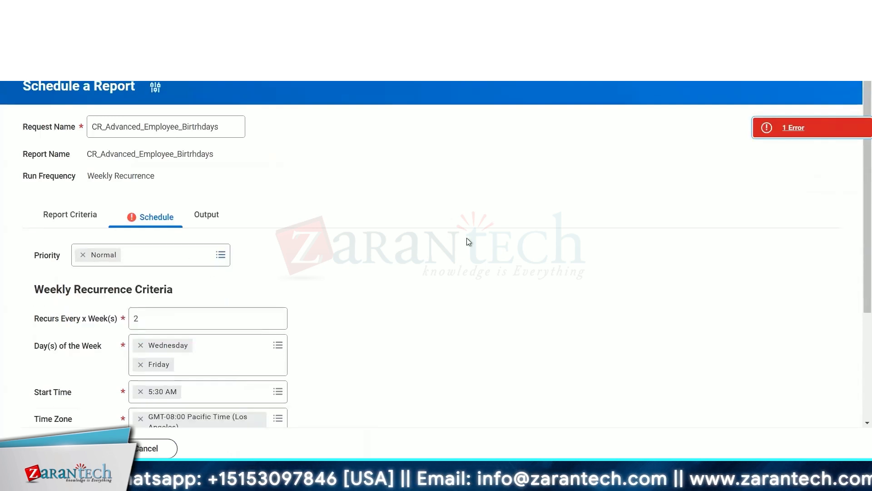
Set the recurrence start date to 01/28/2025 from the calendar.
{"action": "scroll", "coordinate": [467, 238], "scroll_direction": "down", "scroll_amount": 2}
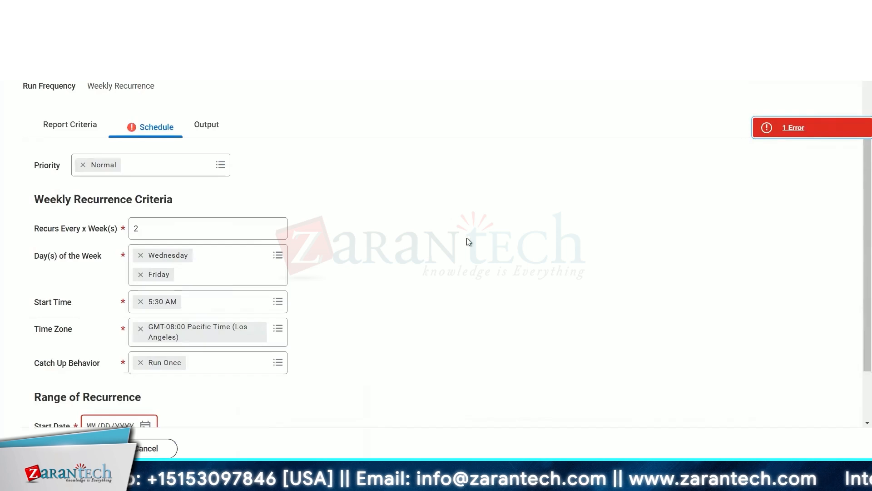
{"action": "scroll", "coordinate": [467, 238], "scroll_direction": "up", "scroll_amount": 1}
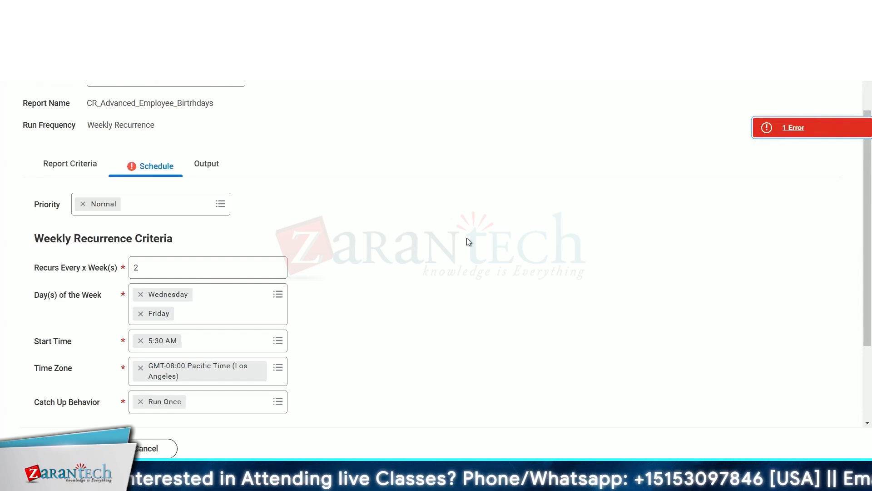
{"action": "scroll", "coordinate": [467, 238], "scroll_direction": "down", "scroll_amount": 3}
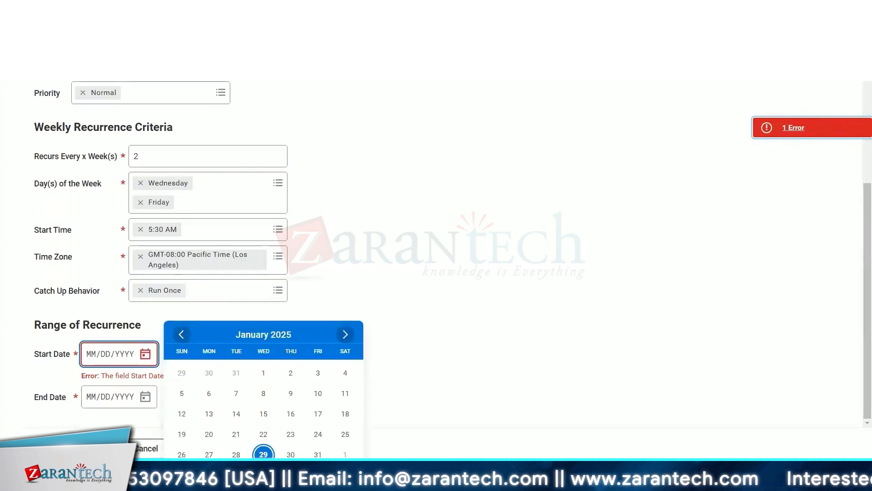
{"action": "left_click", "coordinate": [237, 454]}
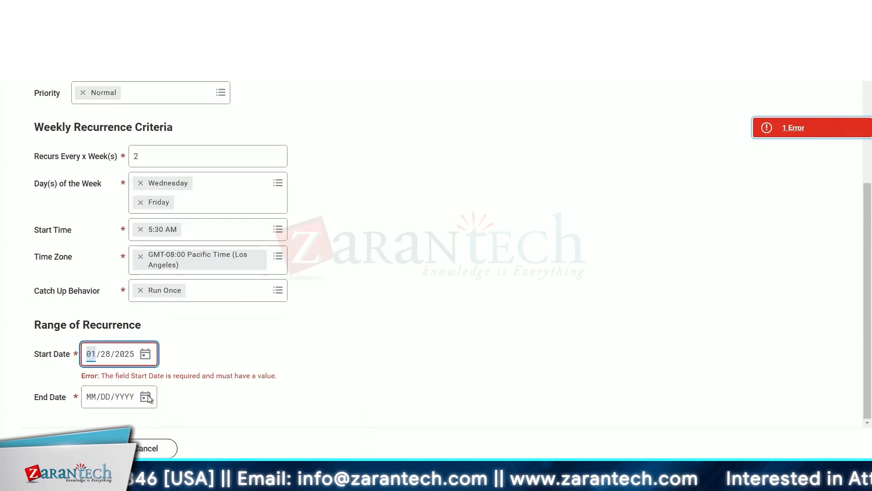
Browse forward through the months in the end date calendar.
{"action": "left_click", "coordinate": [145, 397]}
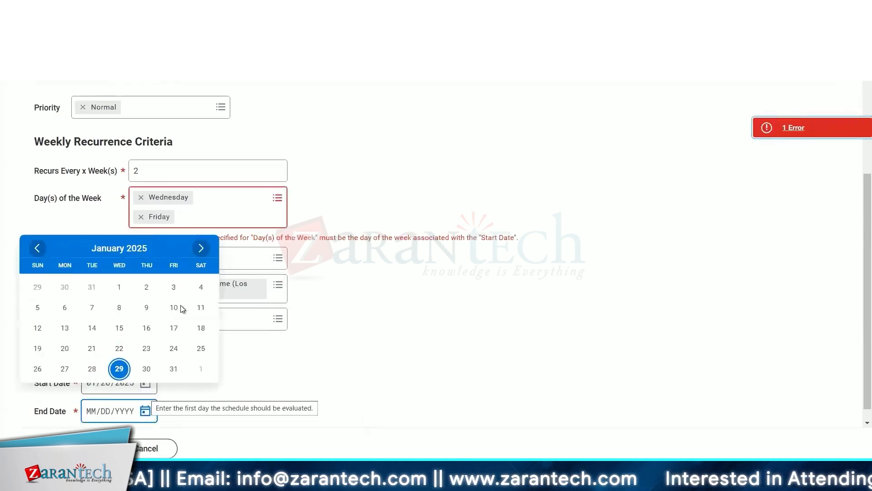
{"action": "left_click", "coordinate": [202, 249]}
{"action": "left_click", "coordinate": [202, 248]}
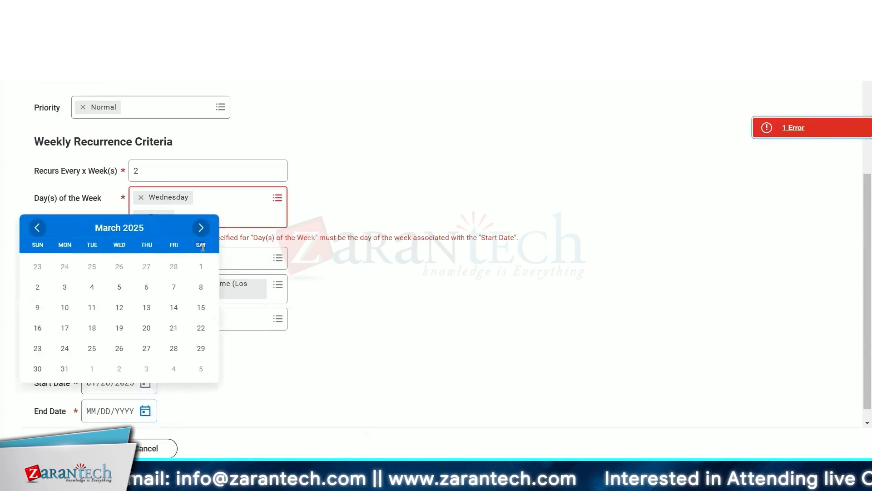
{"action": "left_click", "coordinate": [200, 231]}
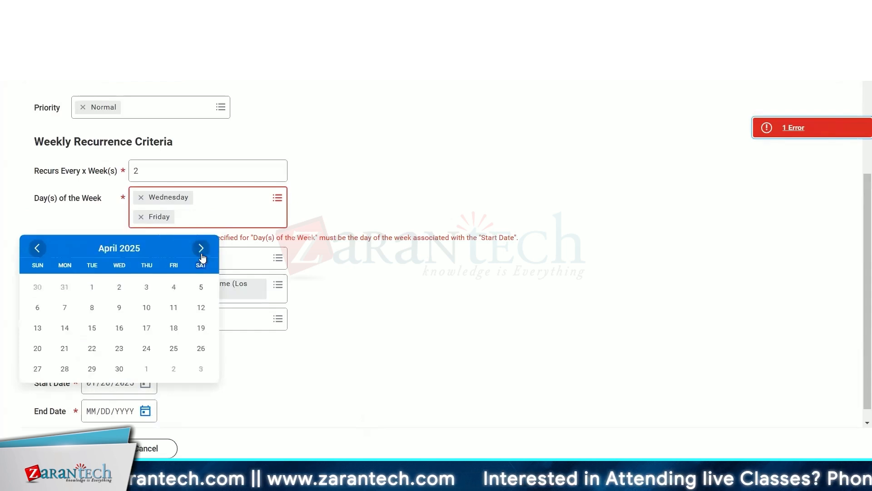
{"action": "left_click", "coordinate": [201, 249]}
{"action": "left_click", "coordinate": [201, 249]}
{"action": "left_click", "coordinate": [201, 249]}
{"action": "left_click", "coordinate": [201, 253]}
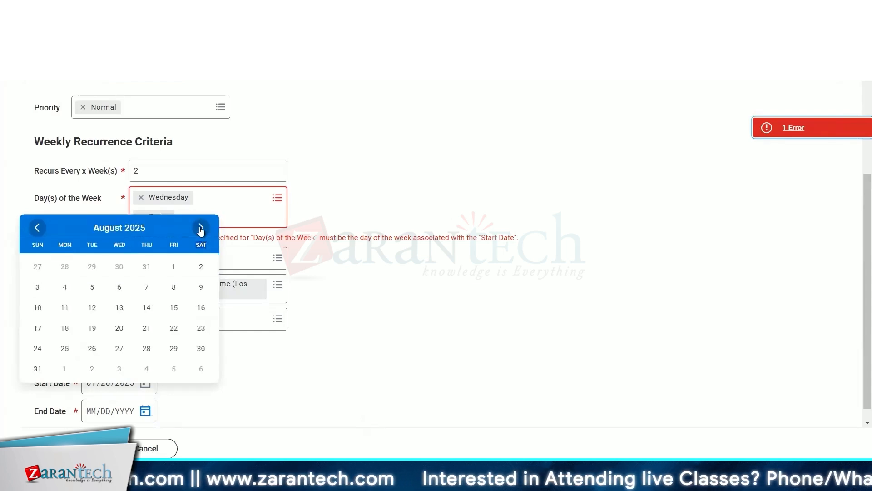
{"action": "double_click", "coordinate": [200, 230]}
{"action": "left_click", "coordinate": [201, 227]}
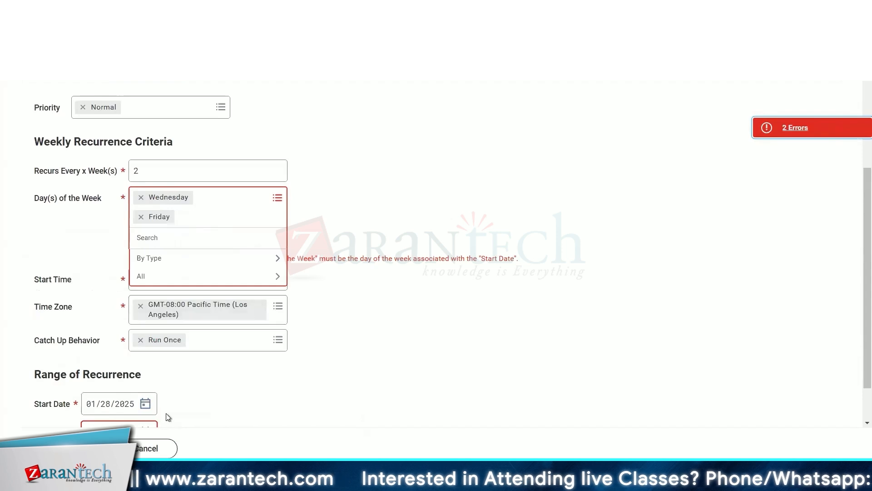
Enter 01/12/2025 as the recurrence end date.
{"action": "scroll", "coordinate": [168, 414], "scroll_direction": "down", "scroll_amount": 2}
{"action": "left_click", "coordinate": [146, 387]}
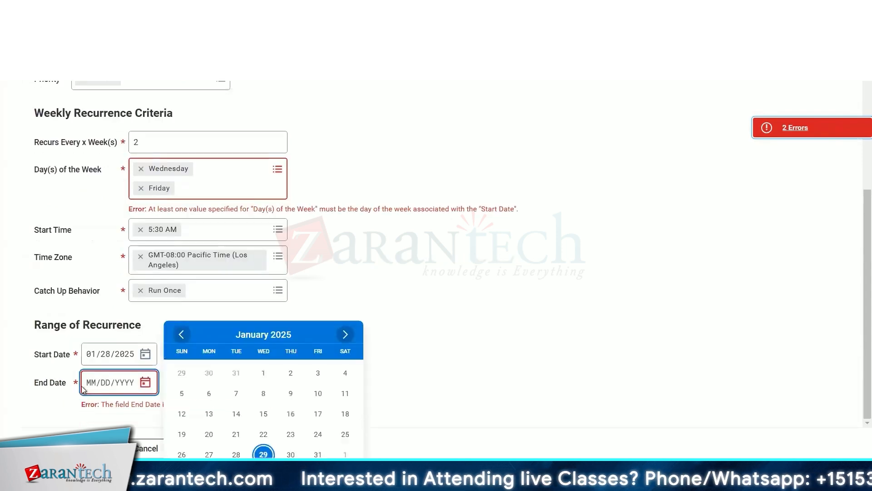
{"action": "left_click", "coordinate": [91, 386]}
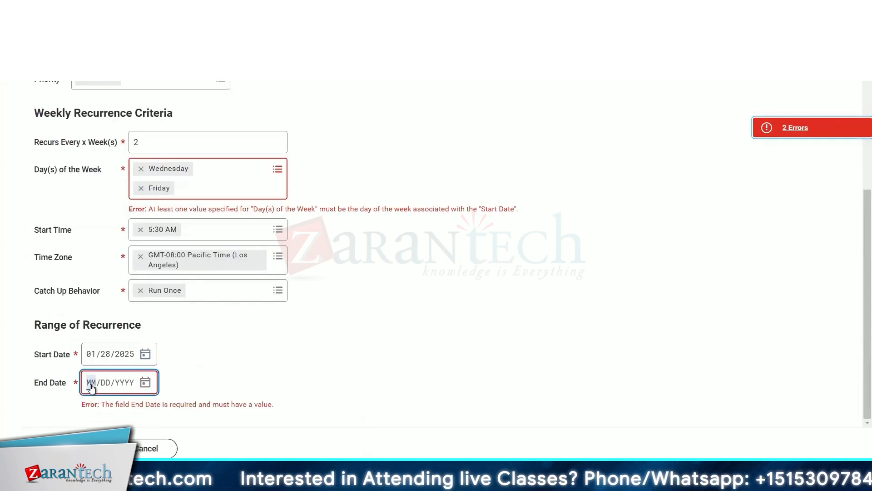
{"action": "type", "text": "0101"}
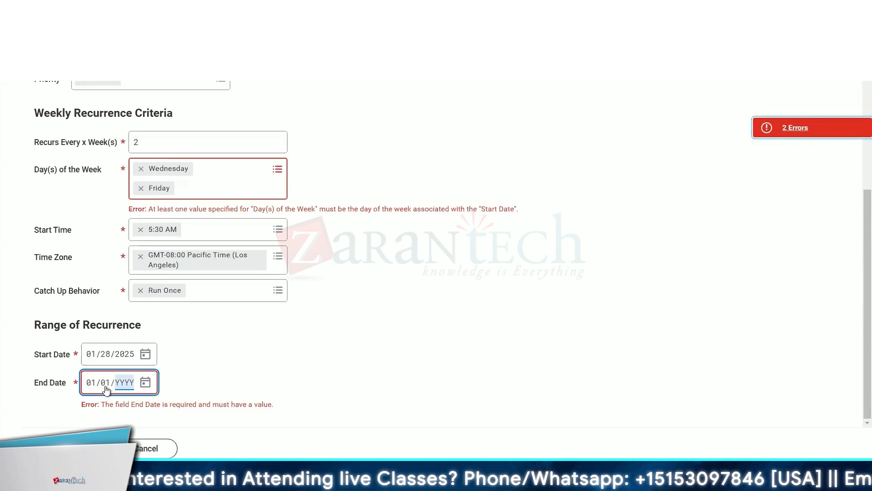
{"action": "left_click", "coordinate": [105, 385]}
{"action": "type", "text": "12/2"}
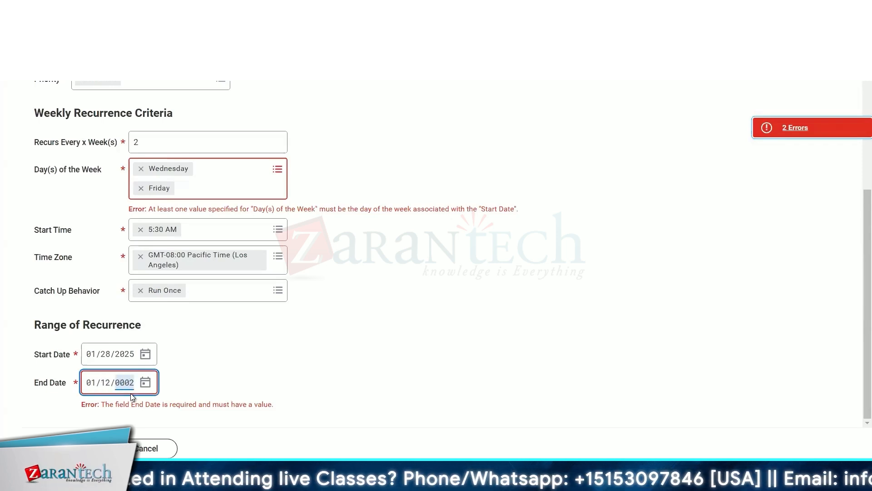
{"action": "type", "text": "025"}
{"action": "left_click", "coordinate": [444, 312]}
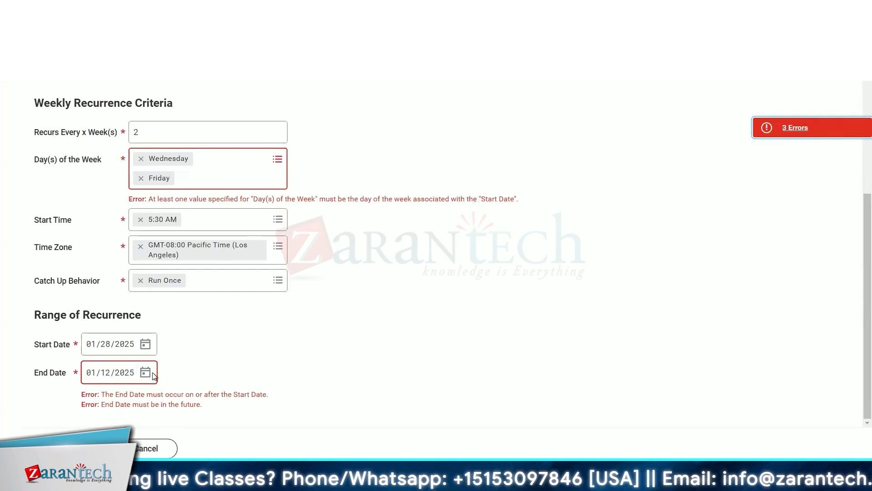
Change the end date's day to 30.
{"action": "left_click", "coordinate": [145, 372]}
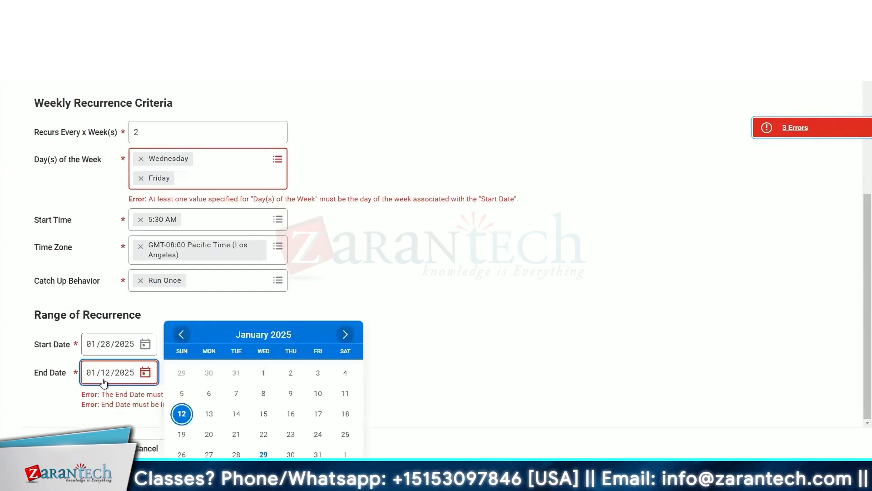
{"action": "left_click", "coordinate": [104, 383]}
{"action": "type", "text": "30"}
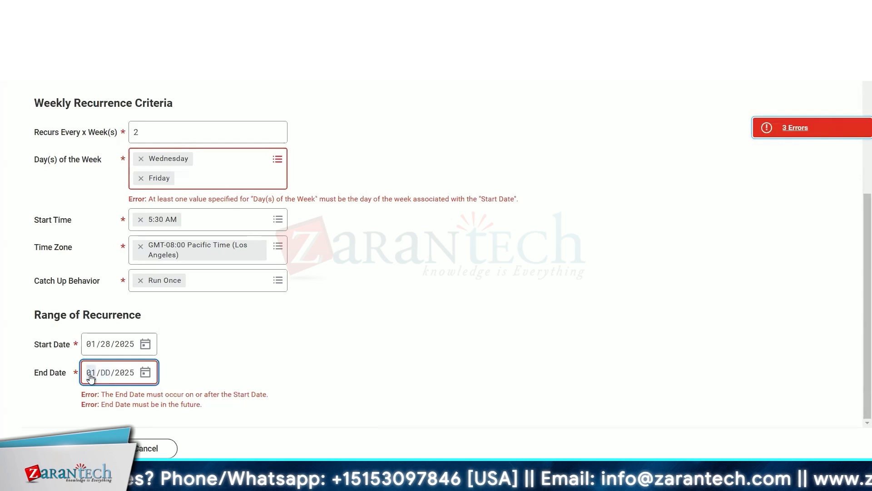
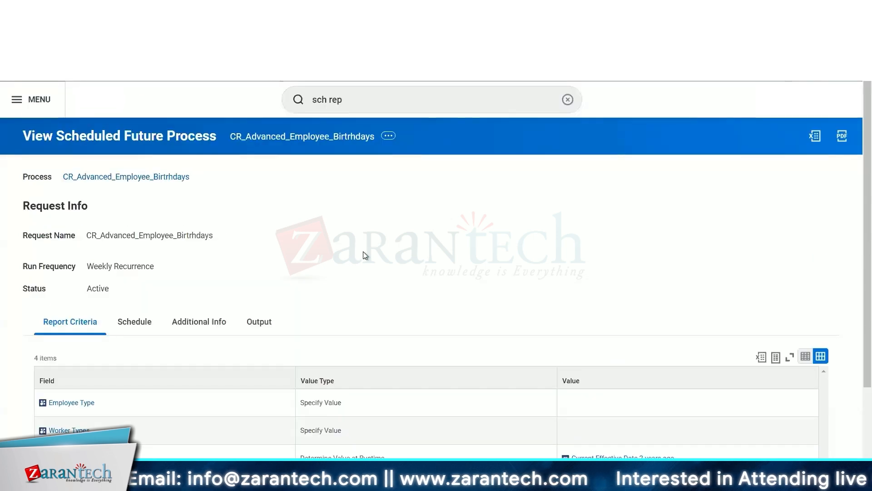
Review the scheduled process's related actions and its report criteria fields and values.
{"action": "left_click", "coordinate": [389, 137]}
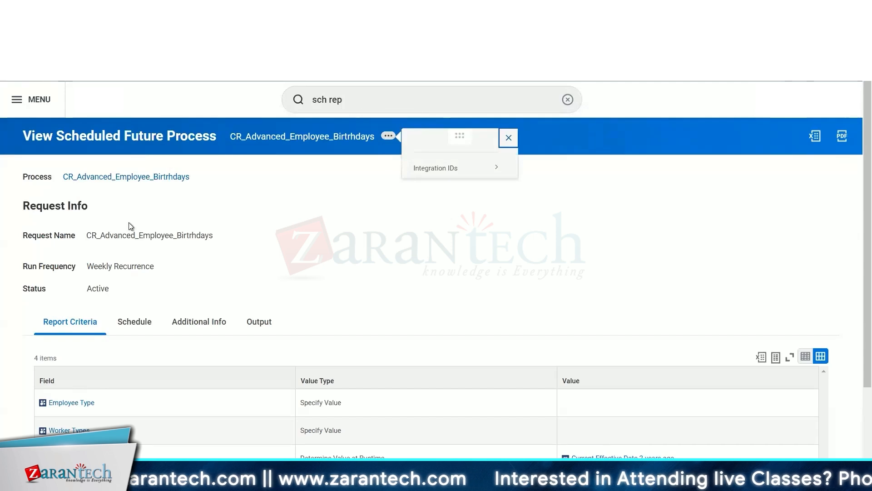
{"action": "left_click", "coordinate": [260, 211]}
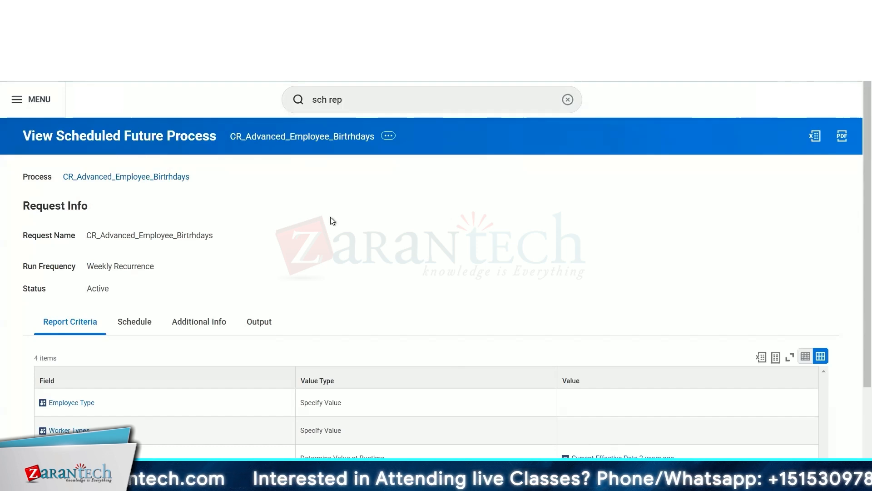
{"action": "scroll", "coordinate": [331, 220], "scroll_direction": "down", "scroll_amount": 2}
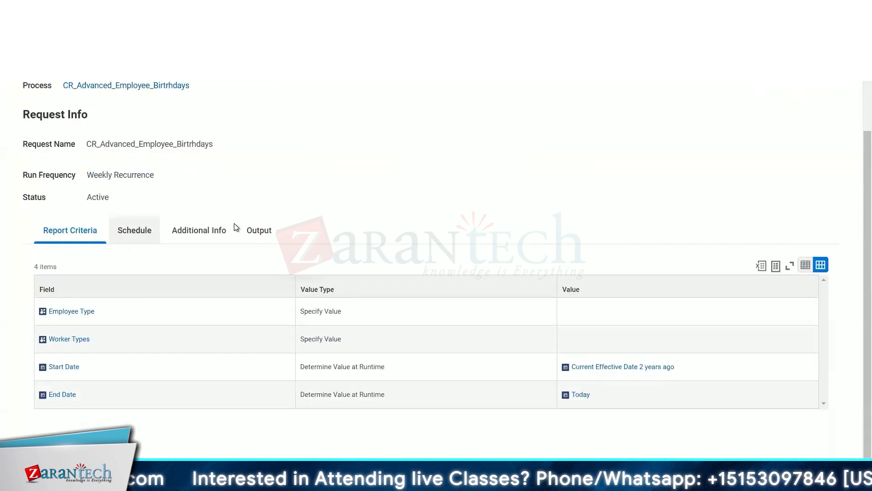
{"action": "scroll", "coordinate": [318, 206], "scroll_direction": "down", "scroll_amount": 4}
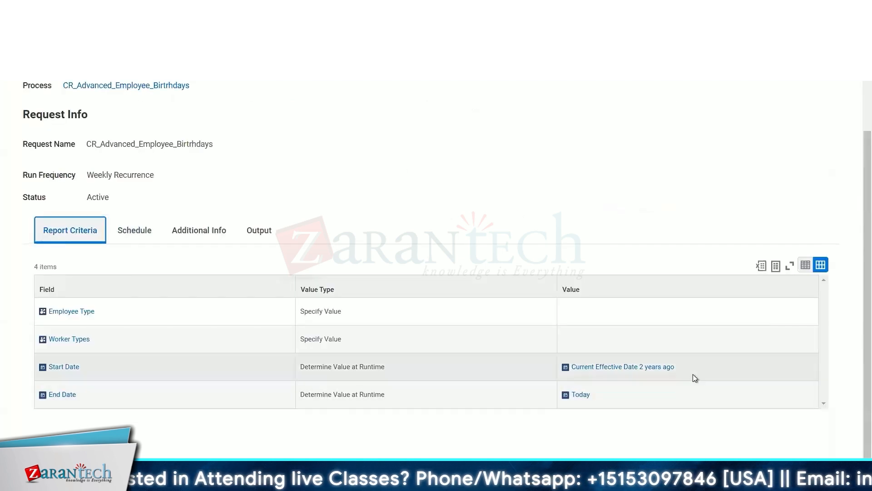
{"action": "mouse_move", "coordinate": [639, 373]}
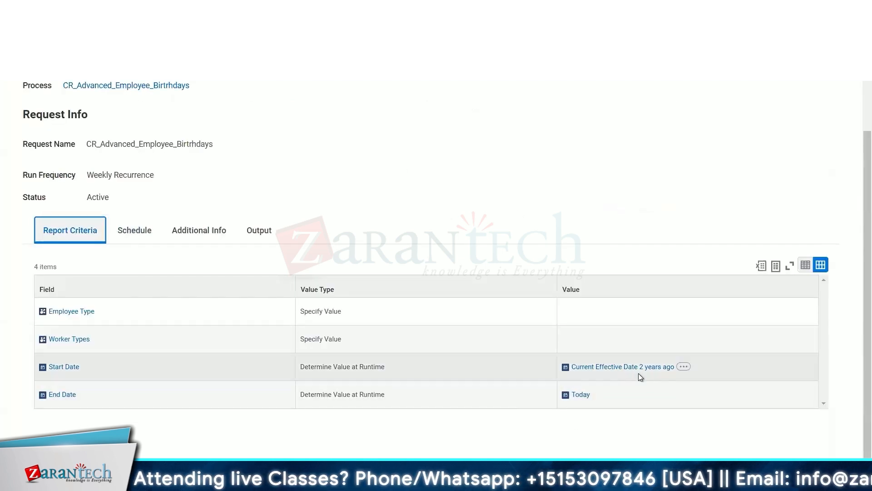
{"action": "mouse_move", "coordinate": [580, 396]}
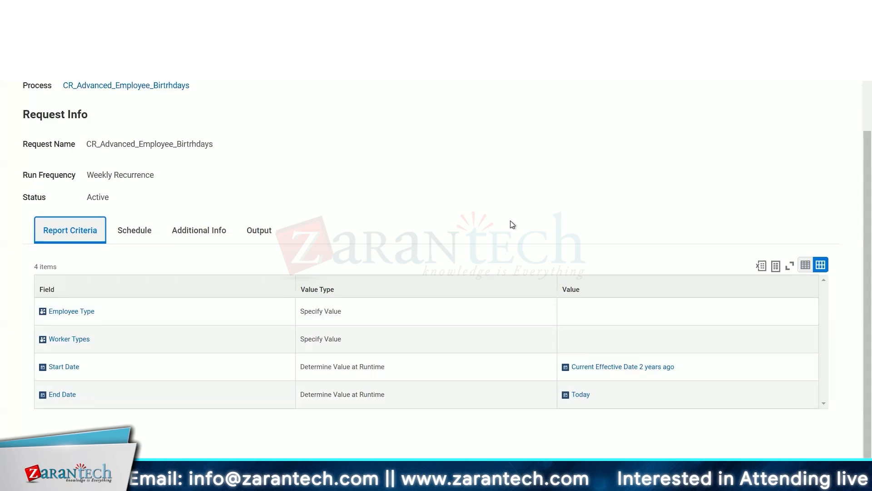
{"action": "scroll", "coordinate": [513, 224], "scroll_direction": "up", "scroll_amount": 2}
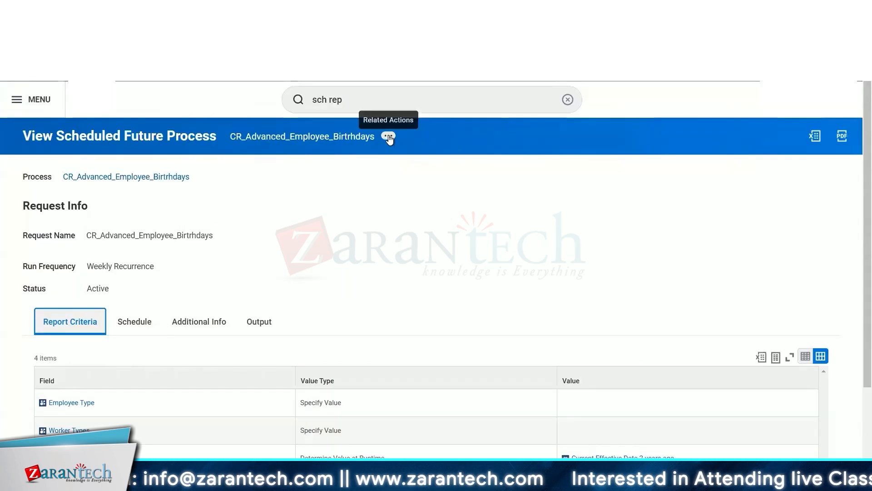
{"action": "left_click", "coordinate": [342, 101]}
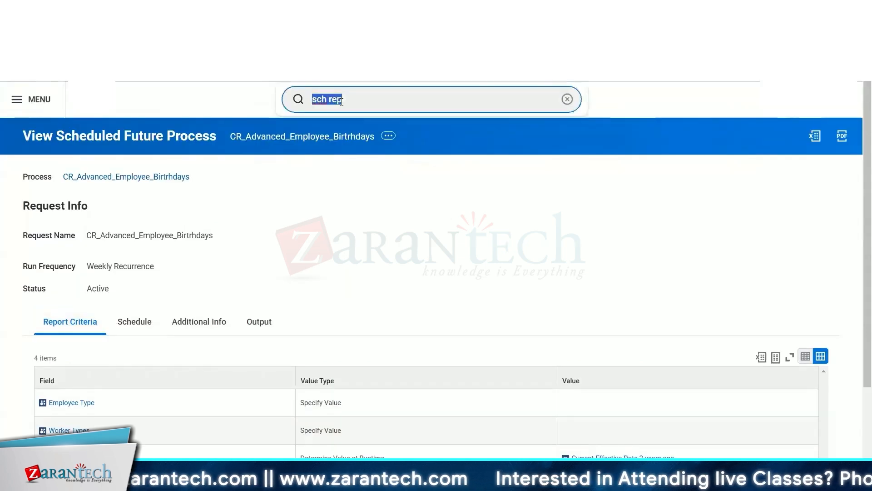
{"action": "key", "text": "BackSpace"}
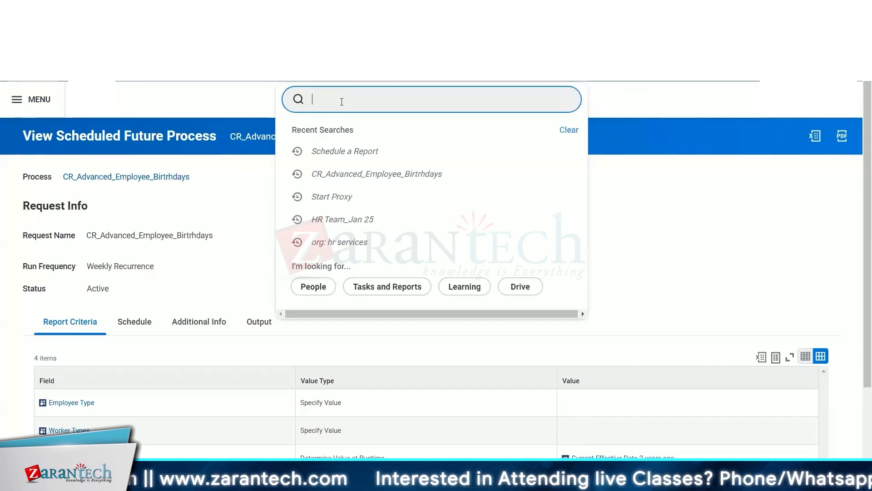
{"action": "type", "text": "cre"}
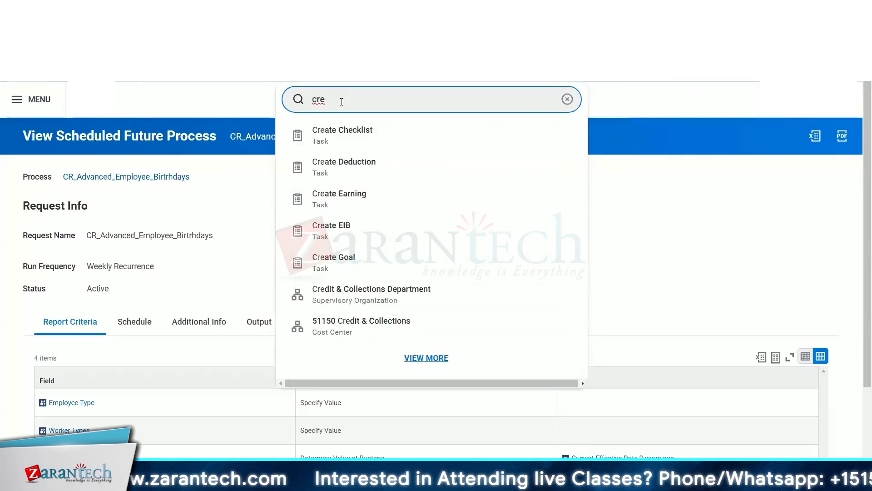
{"action": "type", "text": " cust"}
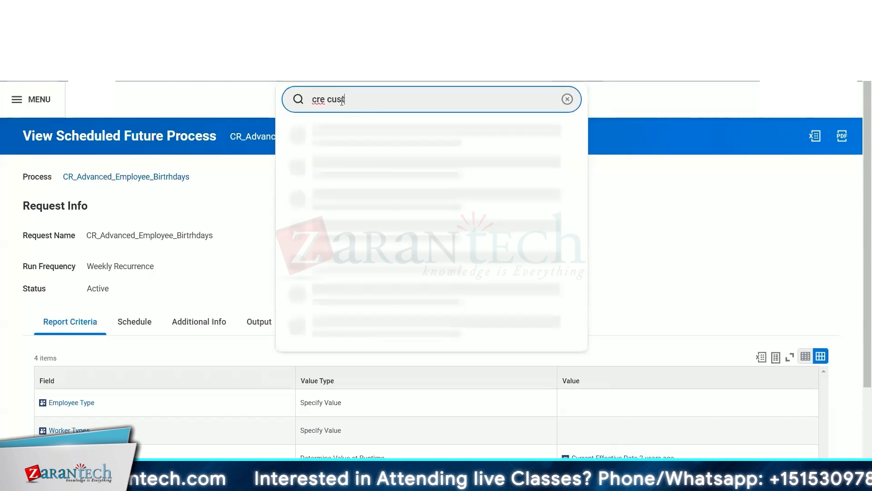
{"action": "key", "text": "BackSpace"}
{"action": "key", "text": "BackSpace"}
{"action": "key", "text": "BackSpace"}
{"action": "key", "text": "BackSpace"}
{"action": "key", "text": "BackSpace"}
{"action": "key", "text": "BackSpace"}
{"action": "key", "text": "BackSpace"}
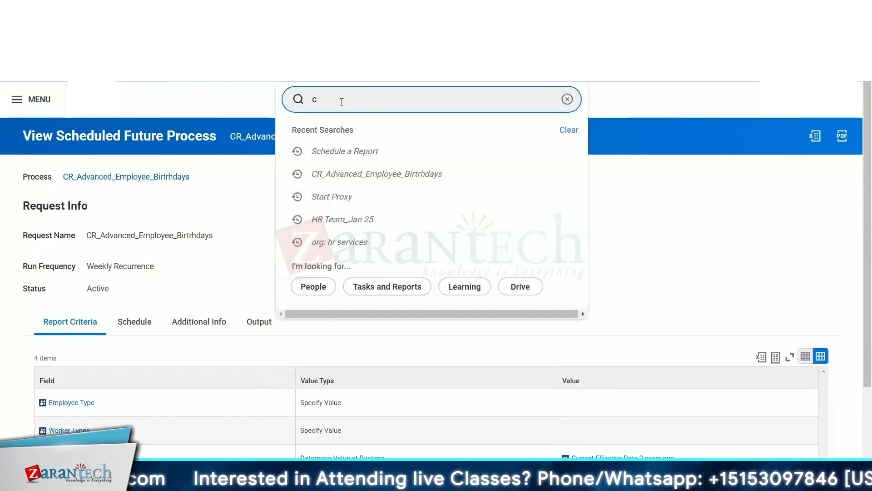
{"action": "key", "text": "BackSpace"}
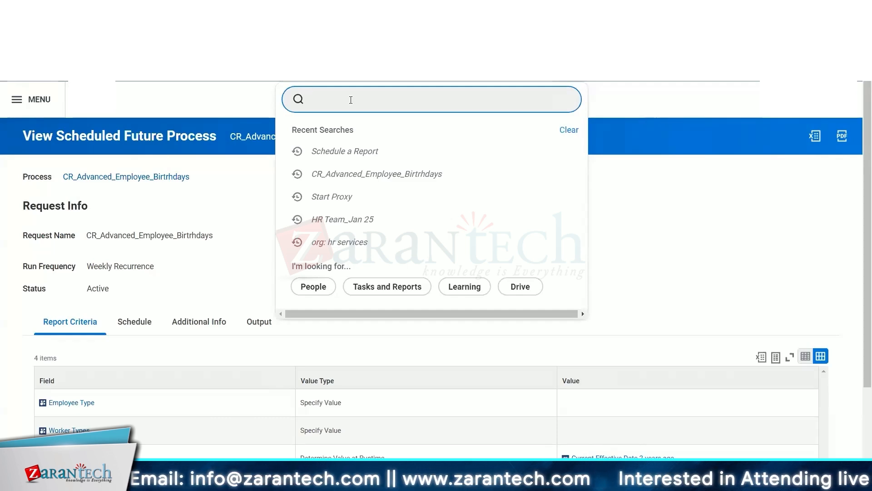
{"action": "left_click", "coordinate": [206, 210]}
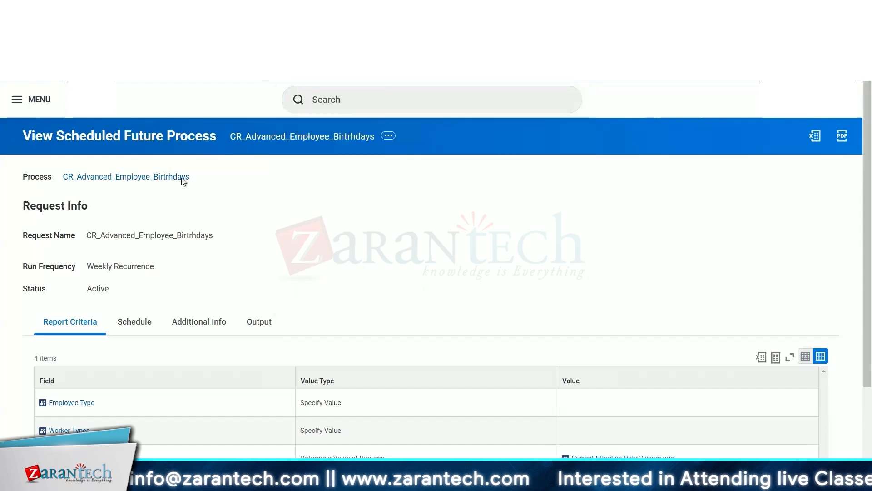
{"action": "left_click", "coordinate": [198, 177]}
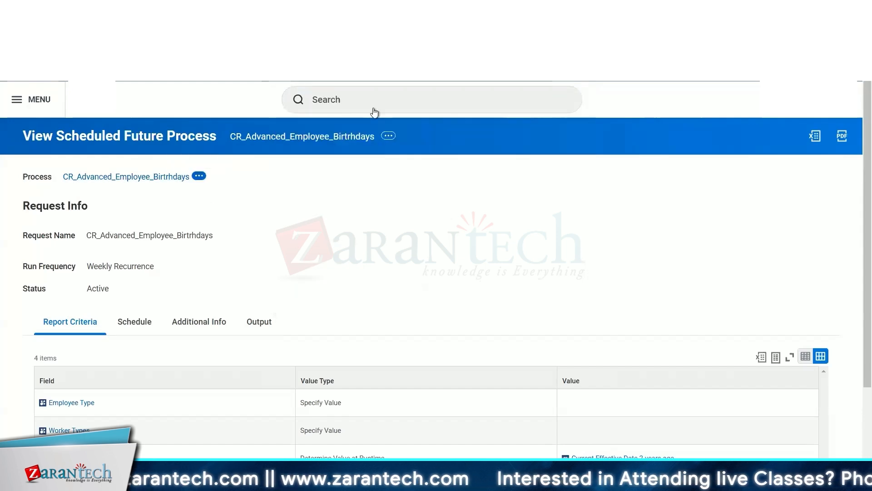
{"action": "left_click", "coordinate": [366, 107]}
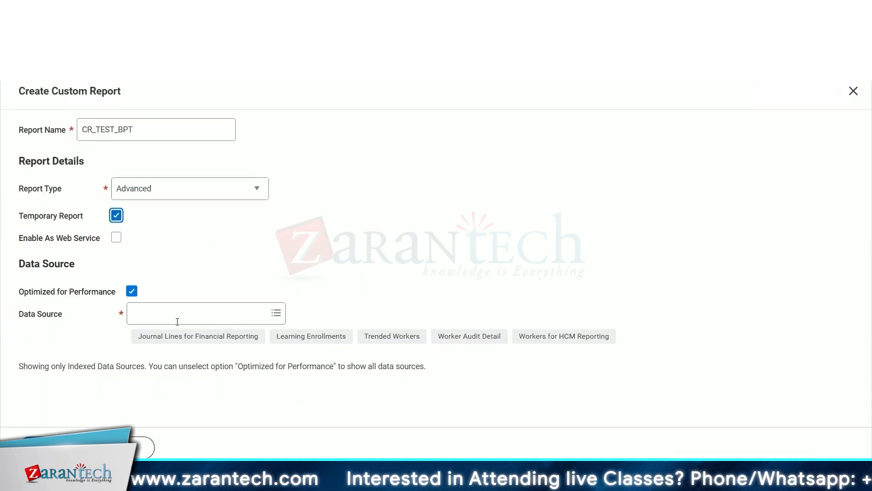
Set the data source of the new advanced report CR_TEST_BPT to Business Process Transactions and confirm the dialog.
{"action": "left_click", "coordinate": [177, 320]}
{"action": "type", "text": "bpt"}
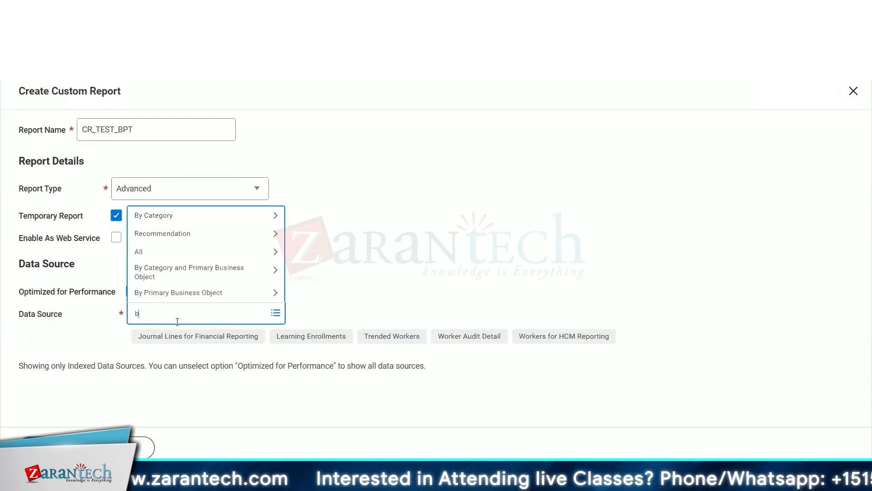
{"action": "key", "text": "Return"}
{"action": "type", "text": "busi"}
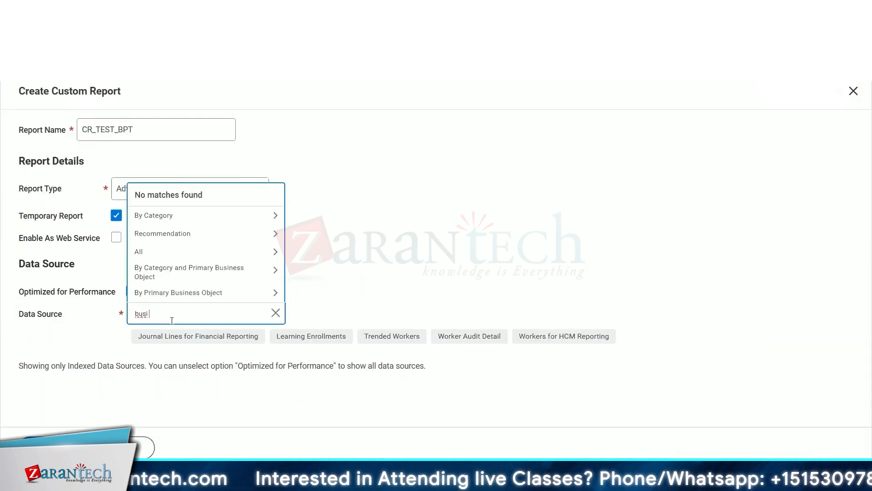
{"action": "key", "text": "BackSpace"}
{"action": "type", "text": "proc tran"}
{"action": "key", "text": "Return"}
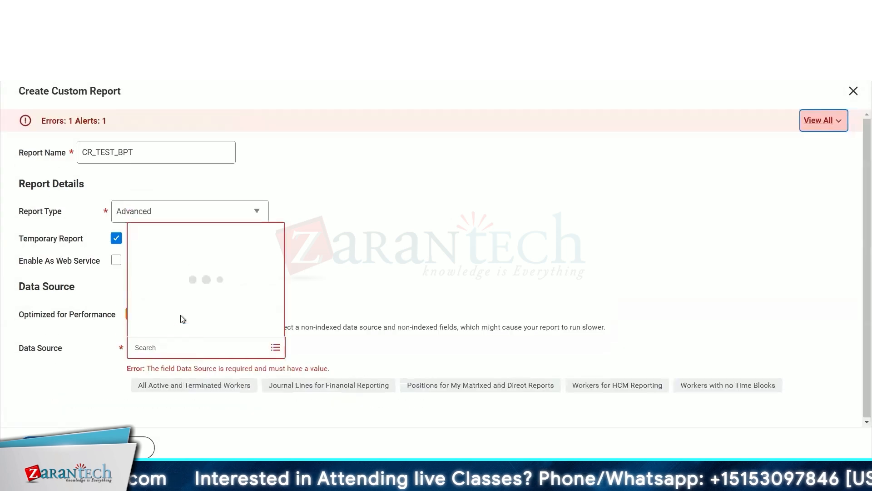
{"action": "left_click", "coordinate": [250, 119]}
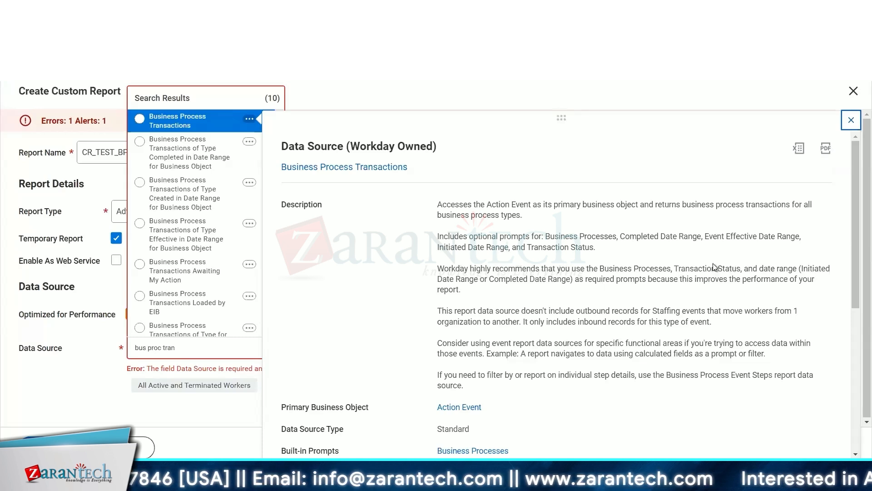
{"action": "left_click", "coordinate": [162, 121]}
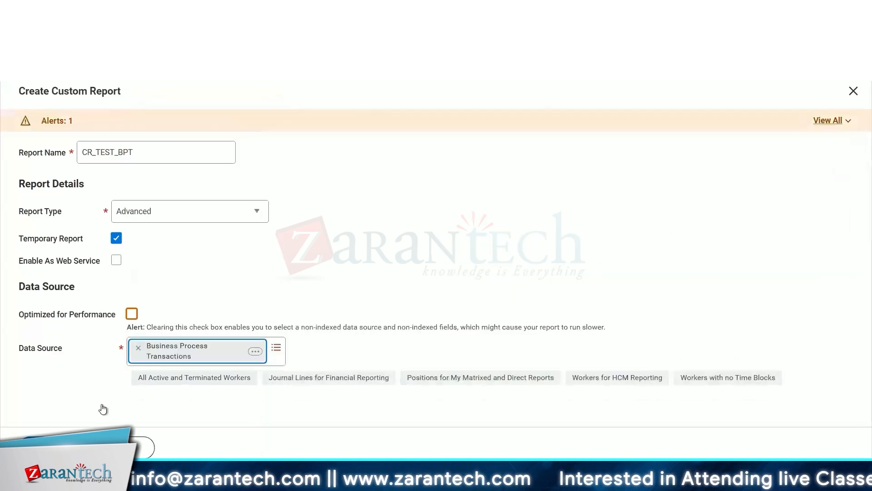
{"action": "left_click", "coordinate": [50, 448]}
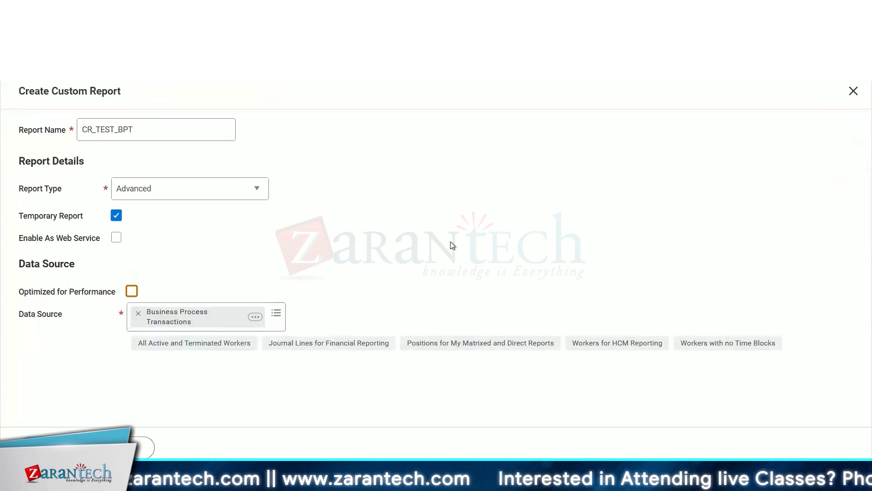
Open the report's Prompts tab and populate the undefined prompt defaults.
{"action": "left_click", "coordinate": [240, 221]}
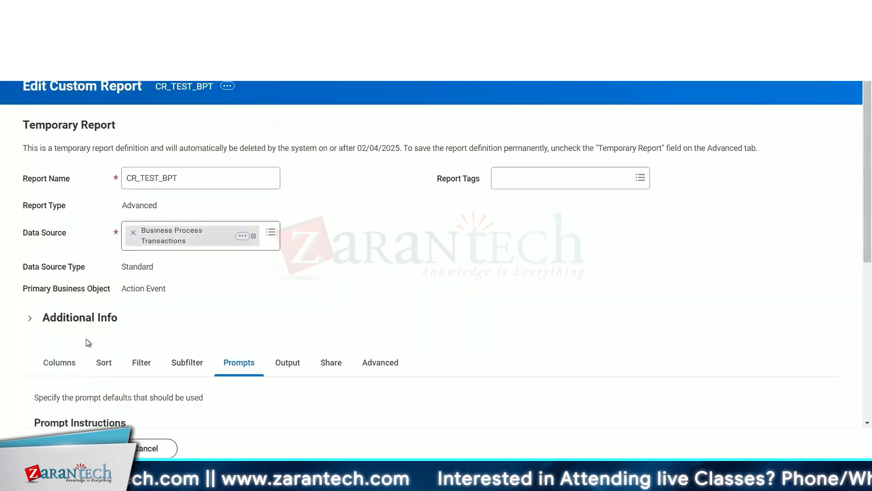
{"action": "scroll", "coordinate": [126, 335], "scroll_direction": "down", "scroll_amount": 5}
{"action": "left_click", "coordinate": [180, 282]}
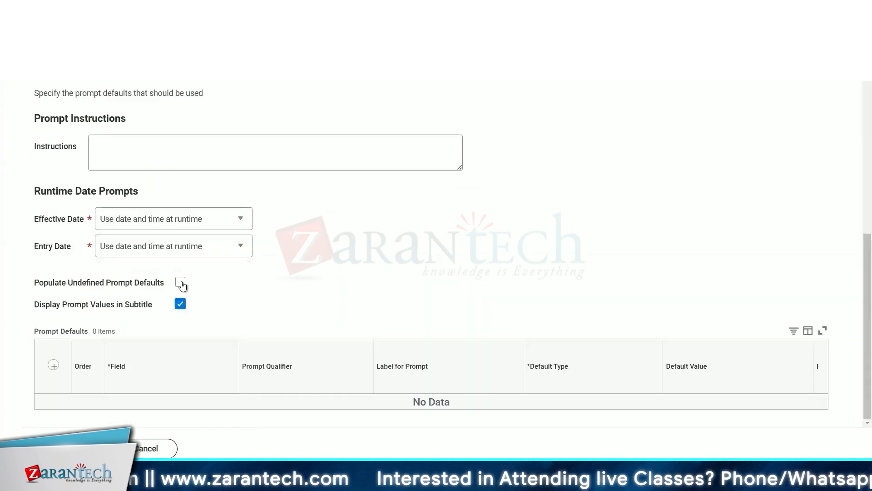
{"action": "scroll", "coordinate": [536, 212], "scroll_direction": "down", "scroll_amount": 5}
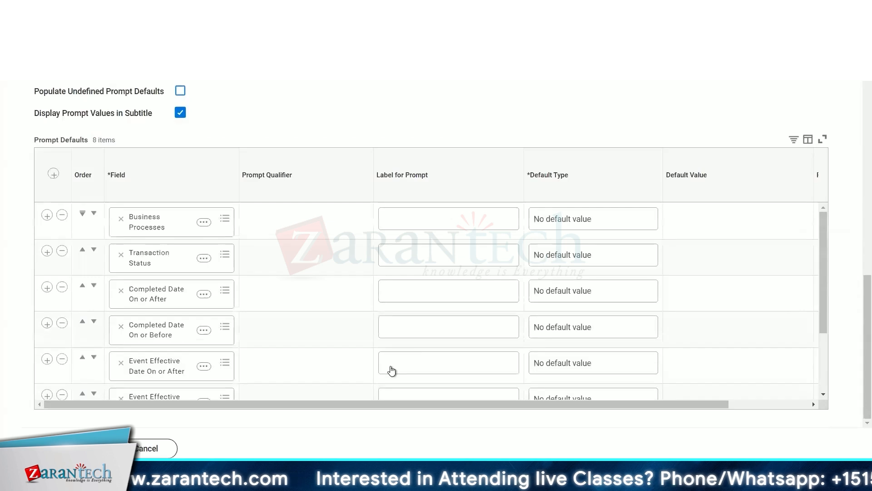
Review the list of prompt default fields and their default types.
{"action": "left_click", "coordinate": [391, 368]}
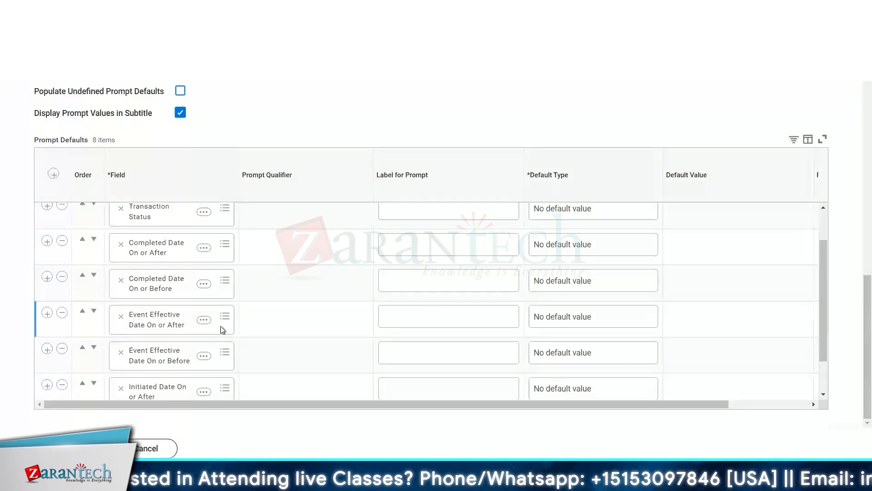
{"action": "scroll", "coordinate": [266, 295], "scroll_direction": "down", "scroll_amount": 1}
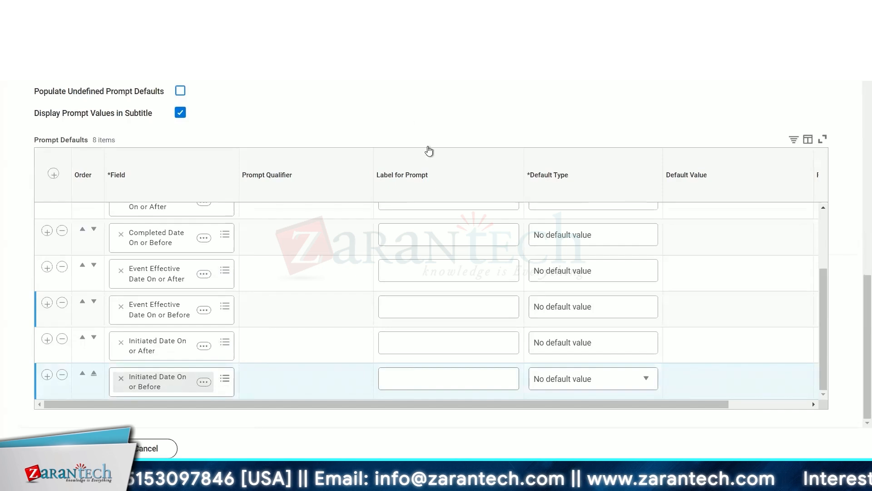
{"action": "scroll", "coordinate": [405, 103], "scroll_direction": "up", "scroll_amount": 10}
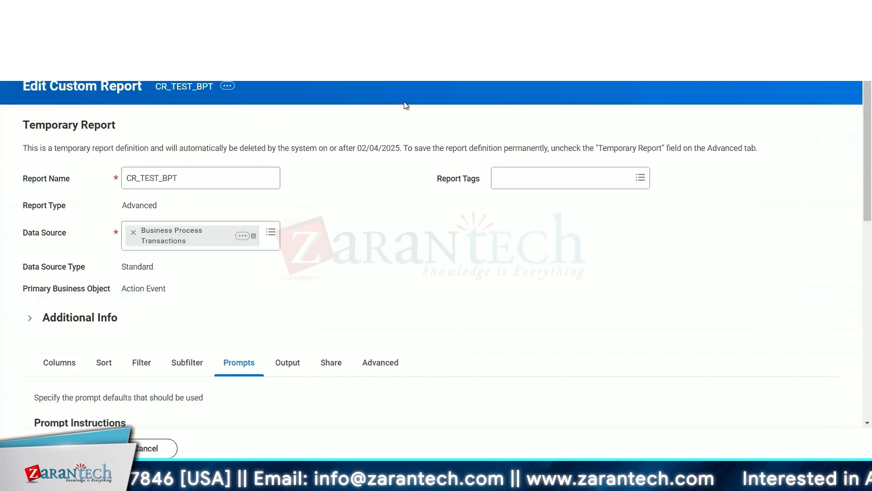
{"action": "scroll", "coordinate": [406, 105], "scroll_direction": "down", "scroll_amount": 1}
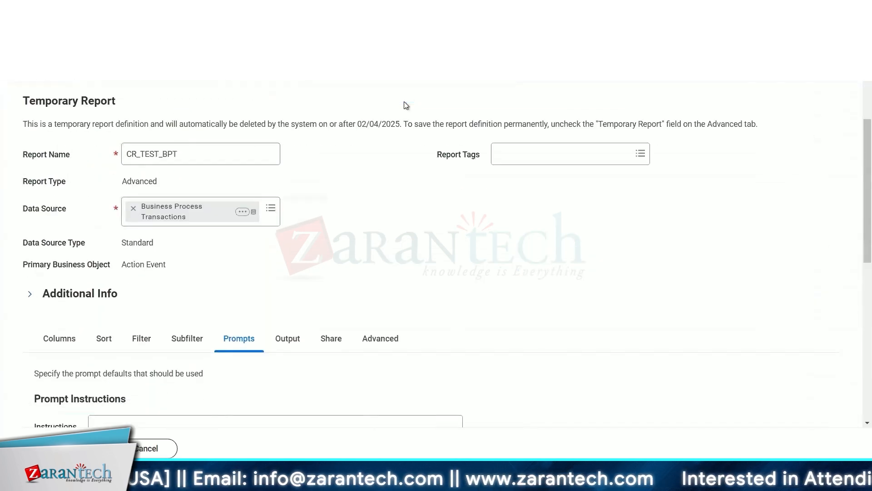
{"action": "scroll", "coordinate": [405, 105], "scroll_direction": "down", "scroll_amount": 10}
{"action": "scroll", "coordinate": [310, 286], "scroll_direction": "down", "scroll_amount": 2}
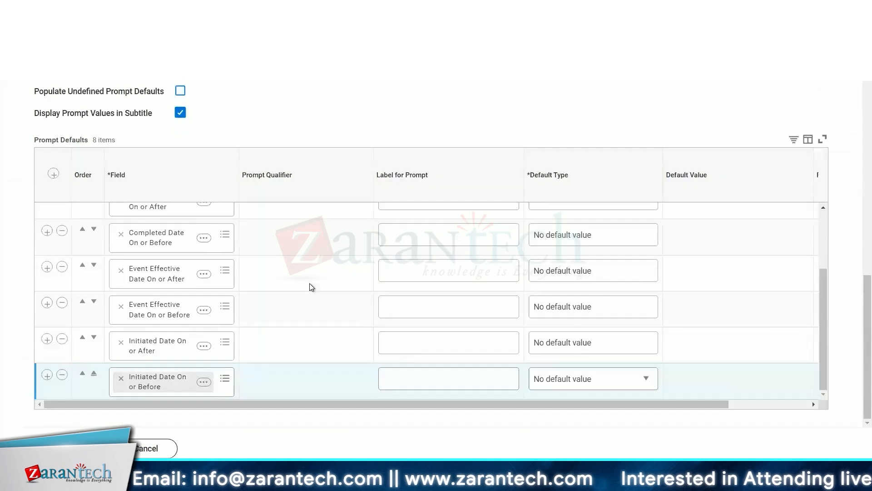
{"action": "scroll", "coordinate": [311, 286], "scroll_direction": "up", "scroll_amount": 3}
Set the Business Processes prompt's default type to Specify default value.
{"action": "left_click", "coordinate": [503, 222]}
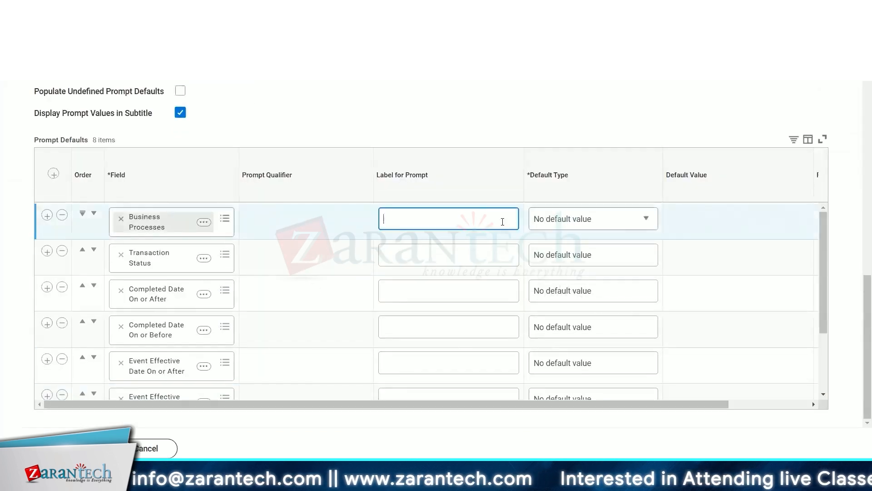
{"action": "left_click", "coordinate": [612, 218]}
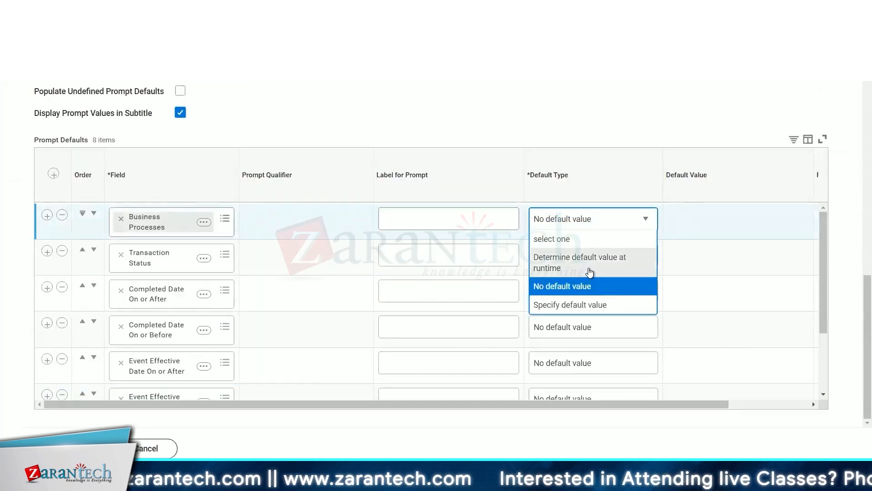
{"action": "left_click", "coordinate": [586, 305]}
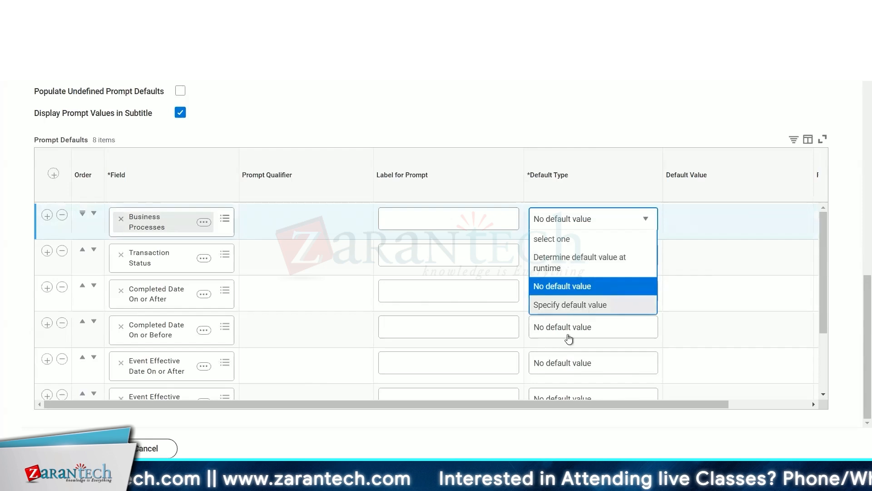
{"action": "left_click_drag", "start_coordinate": [513, 405], "coordinate": [593, 405]}
{"action": "left_click", "coordinate": [617, 220]}
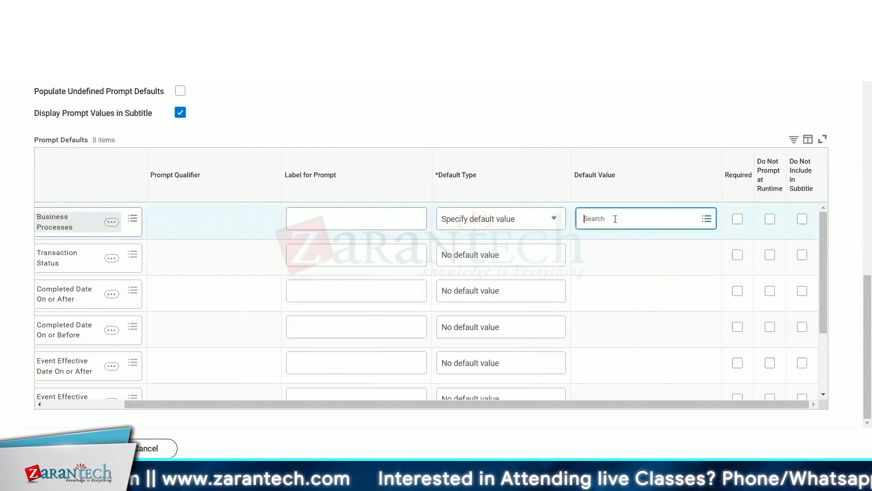
Try Hire and Change Job as default values for the Business Processes prompt, removing each again.
{"action": "type", "text": "hire"}
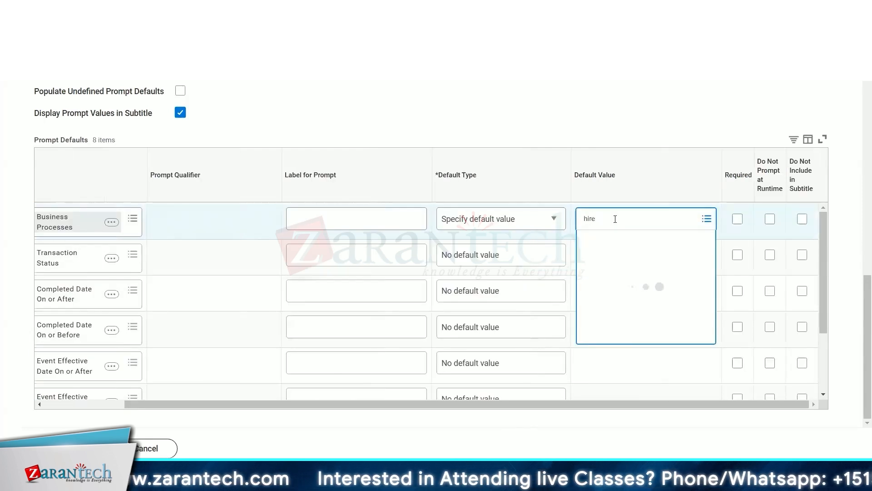
{"action": "key", "text": "Return"}
{"action": "left_click", "coordinate": [610, 268]}
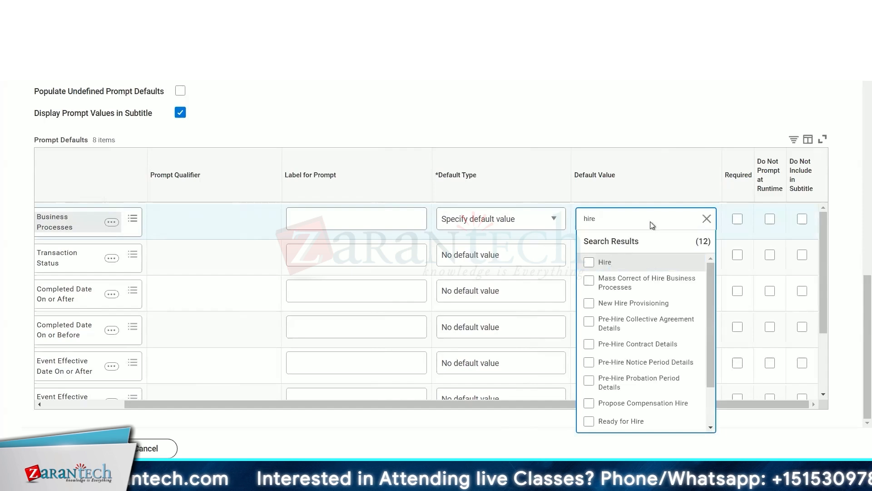
{"action": "left_click", "coordinate": [648, 224]}
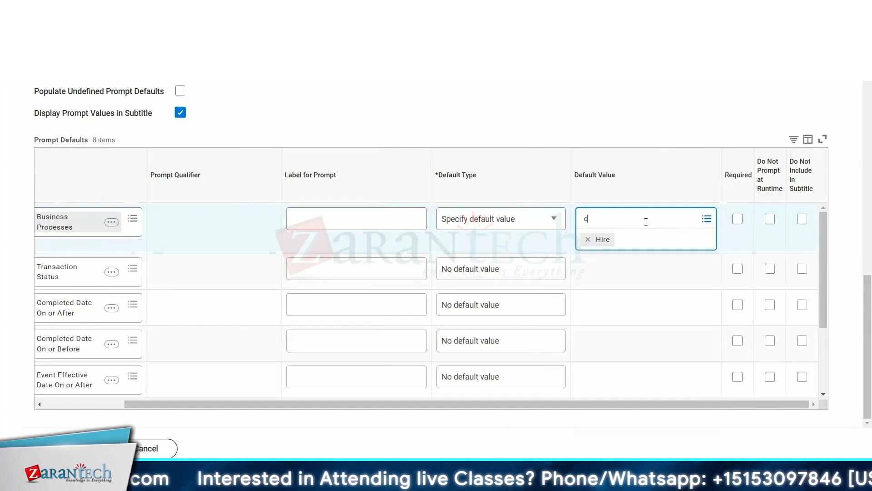
{"action": "type", "text": "change job"}
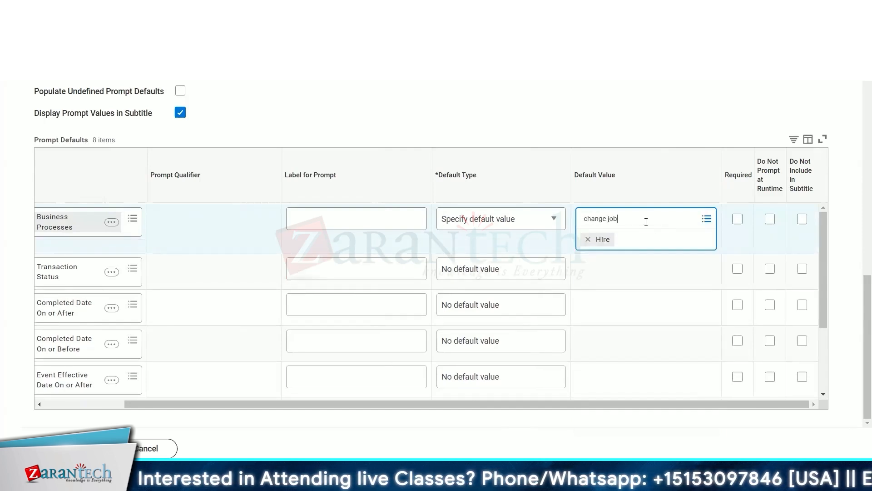
{"action": "key", "text": "Return"}
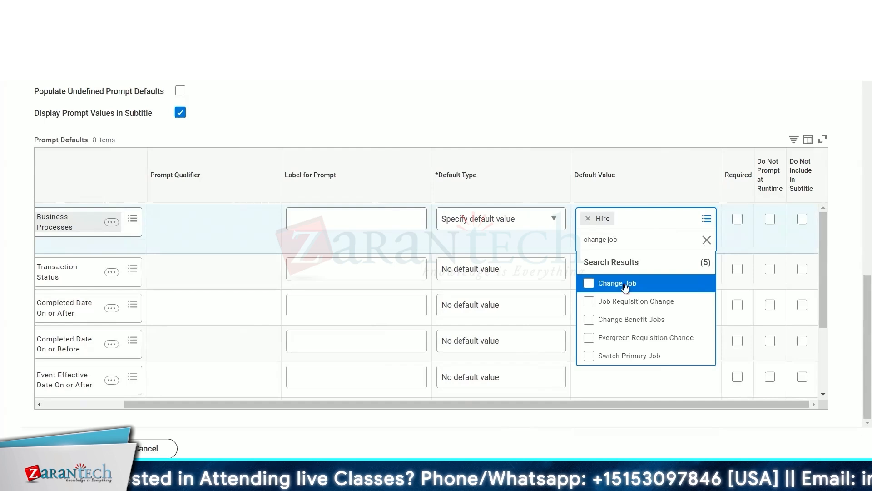
{"action": "left_click", "coordinate": [624, 285]}
{"action": "left_click", "coordinate": [588, 218]}
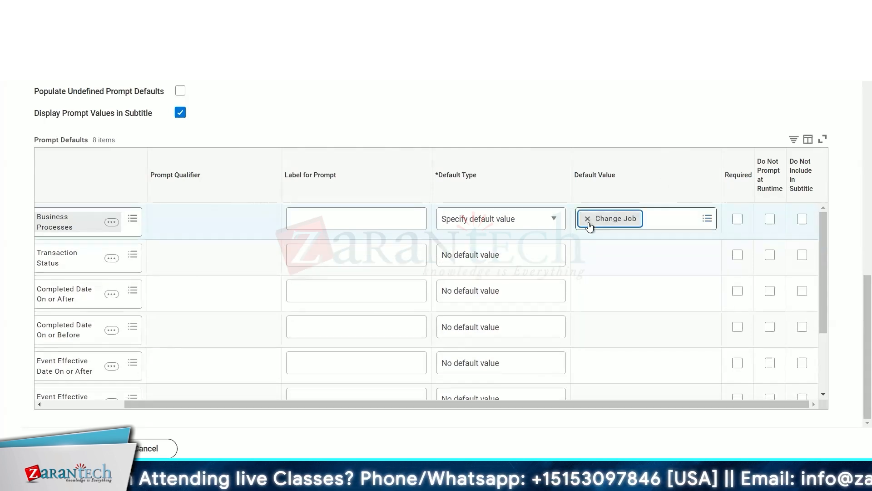
{"action": "left_click", "coordinate": [588, 219]}
Set the Business Processes prompt's default value to Termination.
{"action": "type", "text": "term"}
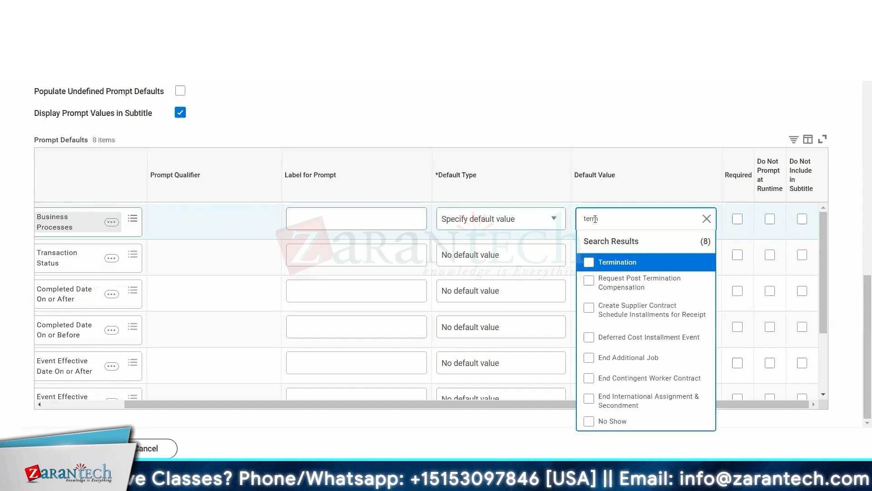
{"action": "left_click", "coordinate": [620, 268]}
{"action": "left_click_drag", "start_coordinate": [377, 404], "coordinate": [291, 396]}
Set the Transaction Status prompt's default type to Specify default value.
{"action": "left_click", "coordinate": [623, 262]}
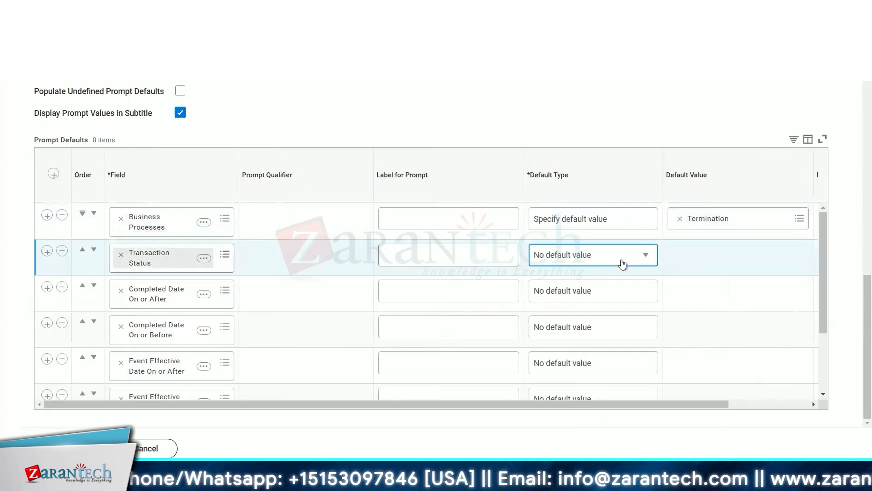
{"action": "left_click", "coordinate": [623, 264]}
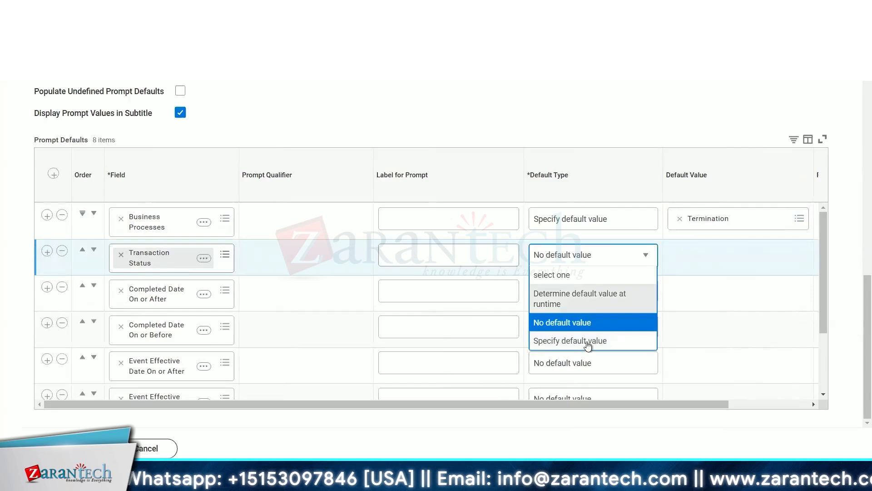
{"action": "left_click", "coordinate": [588, 345]}
Select Successfully Completed as the Transaction Status default value.
{"action": "left_click", "coordinate": [745, 255]}
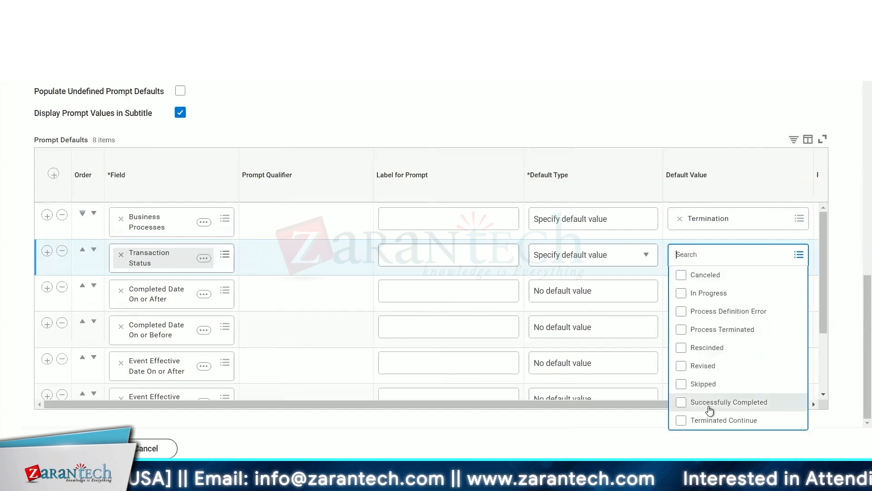
{"action": "left_click", "coordinate": [709, 403]}
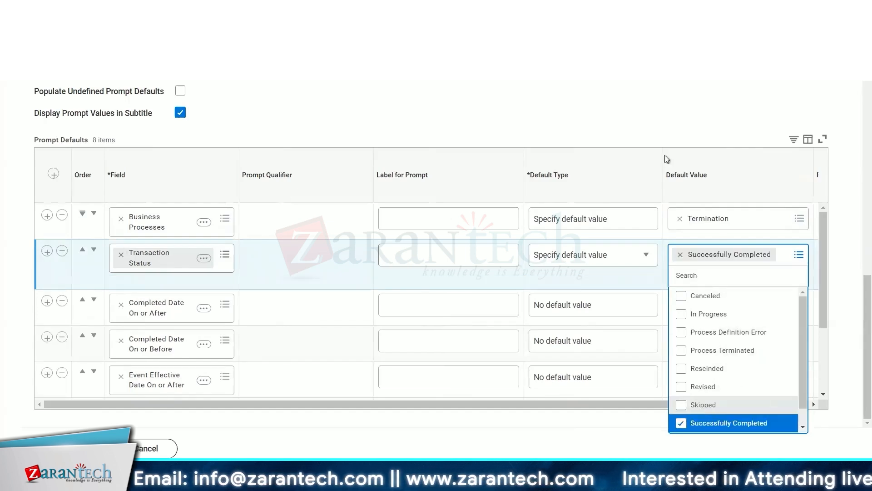
{"action": "left_click", "coordinate": [797, 254]}
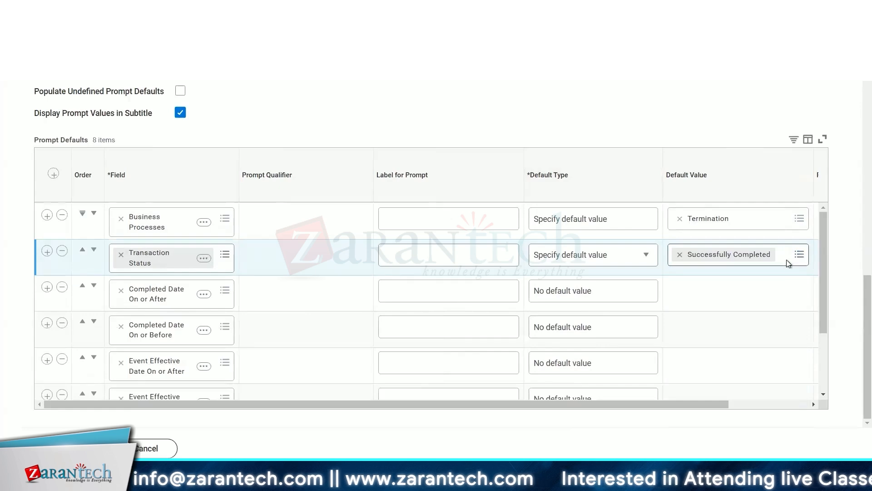
Change the Transaction Status default value to Rescinded, removing Successfully Completed.
{"action": "left_click", "coordinate": [787, 260]}
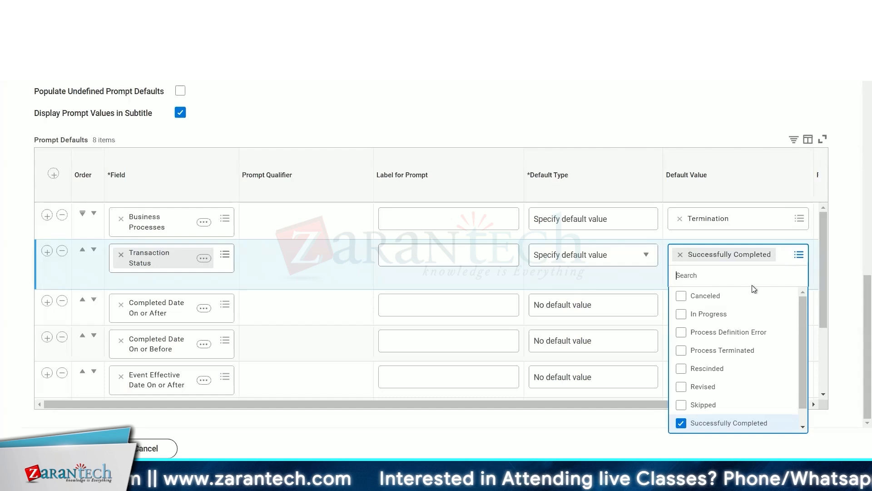
{"action": "left_click", "coordinate": [719, 369]}
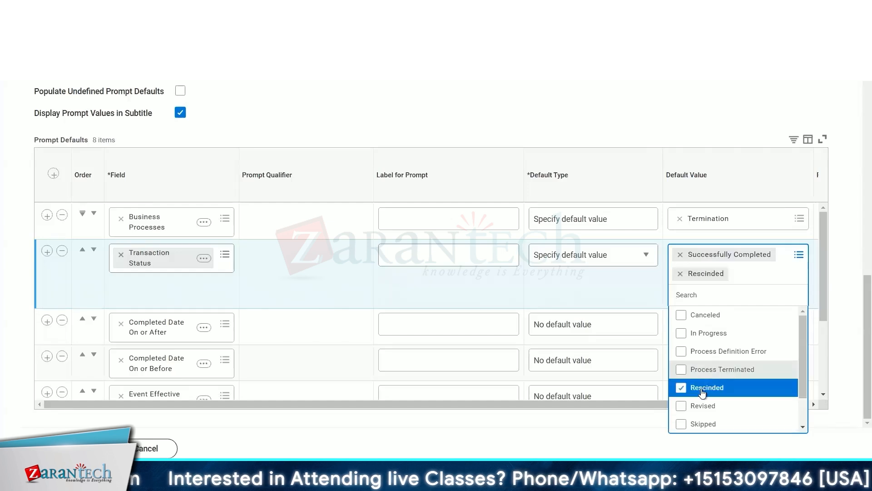
{"action": "left_click", "coordinate": [680, 256]}
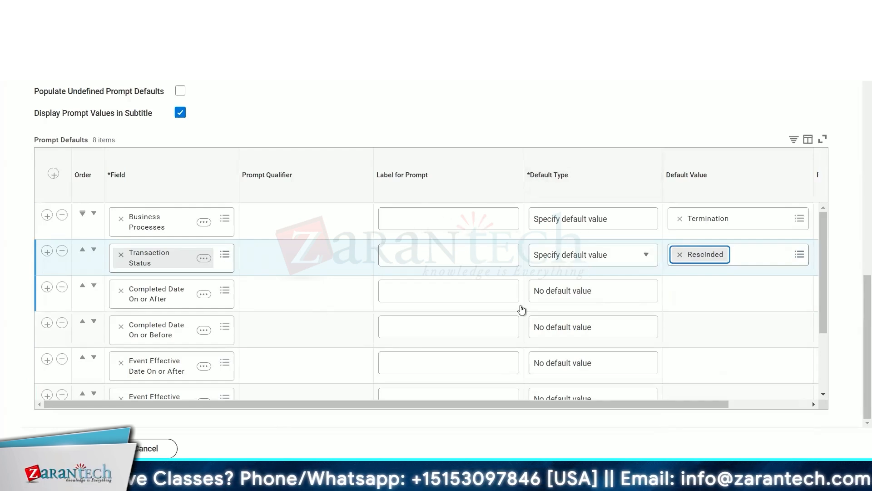
{"action": "scroll", "coordinate": [491, 271], "scroll_direction": "down", "scroll_amount": 3}
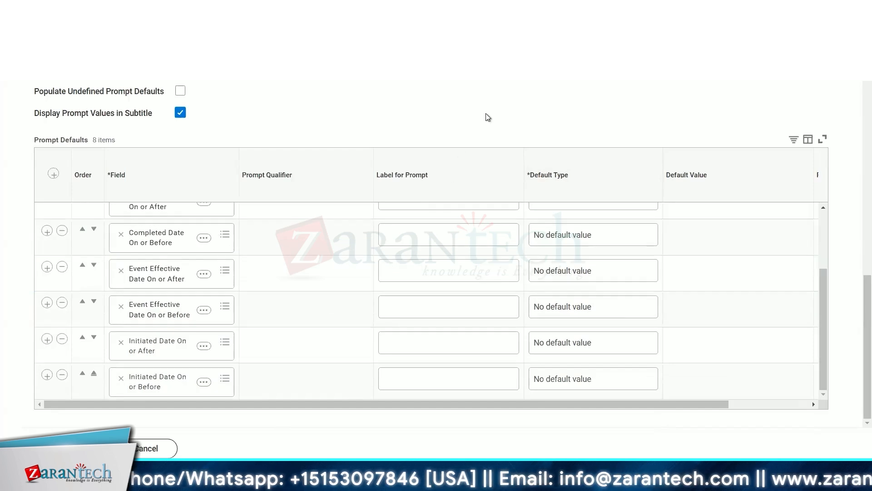
{"action": "scroll", "coordinate": [487, 117], "scroll_direction": "up", "scroll_amount": 10}
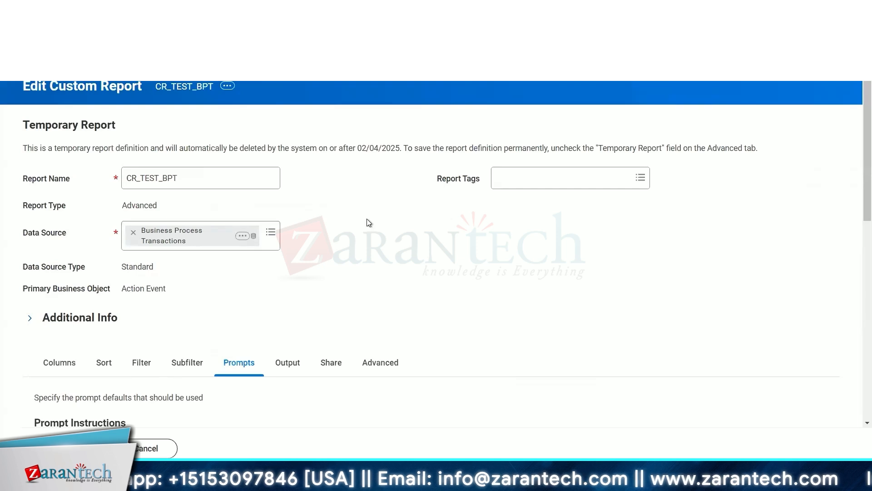
{"action": "scroll", "coordinate": [369, 223], "scroll_direction": "down", "scroll_amount": 3}
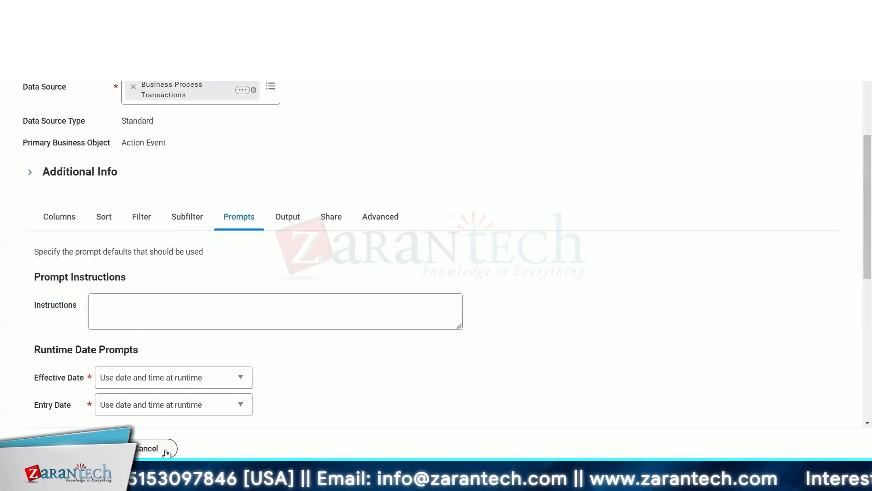
{"action": "left_click", "coordinate": [166, 453]}
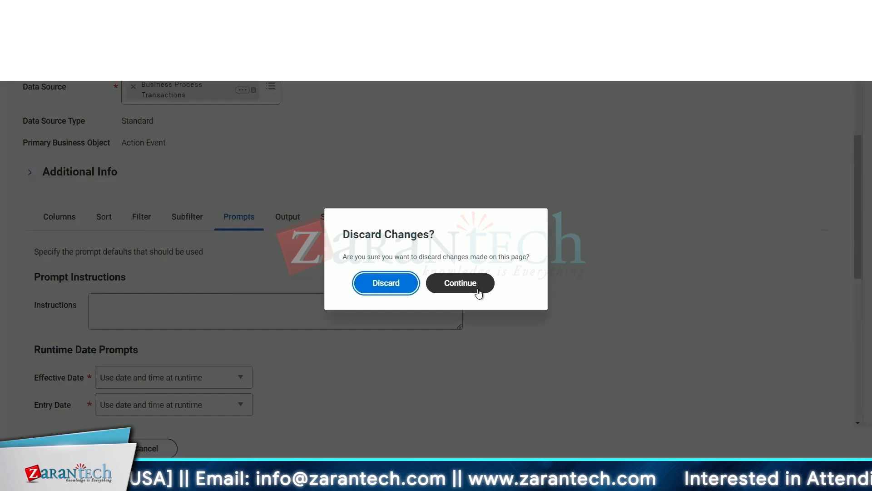
{"action": "left_click", "coordinate": [460, 283]}
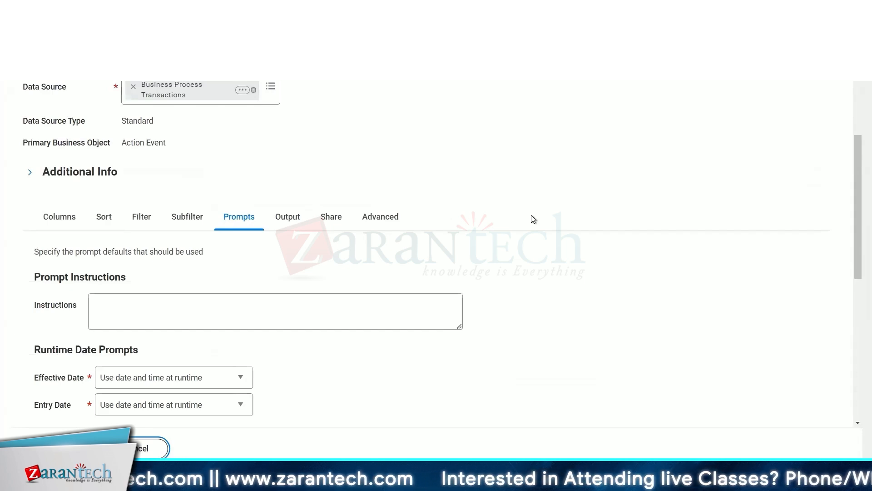
Search for and open the Process Monitor report.
{"action": "scroll", "coordinate": [533, 219], "scroll_direction": "up", "scroll_amount": 3}
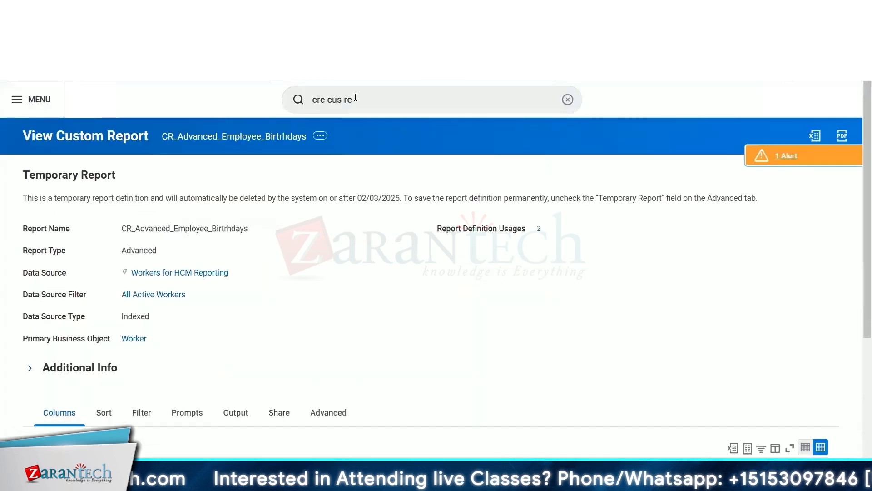
{"action": "left_click", "coordinate": [355, 97]}
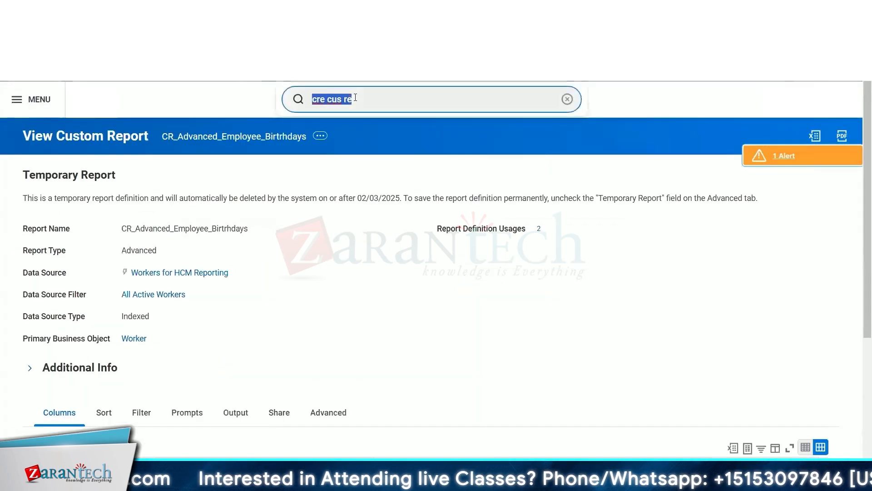
{"action": "type", "text": "proc"}
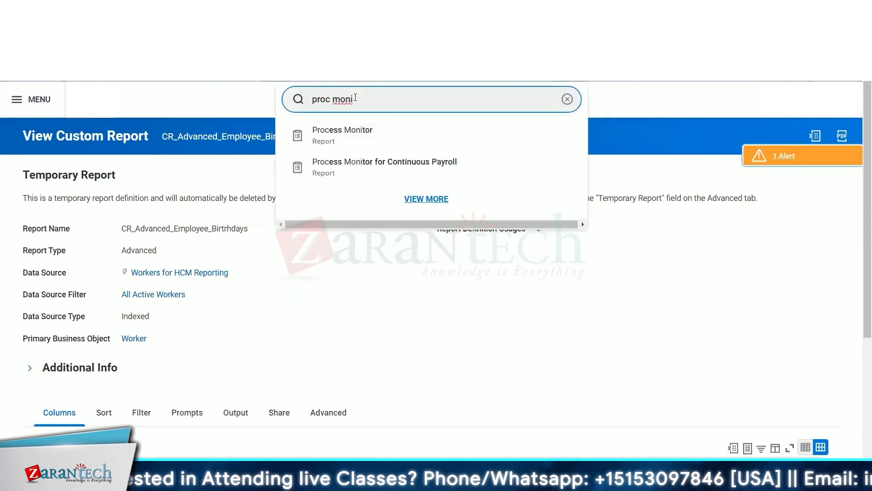
{"action": "type", "text": " moni"}
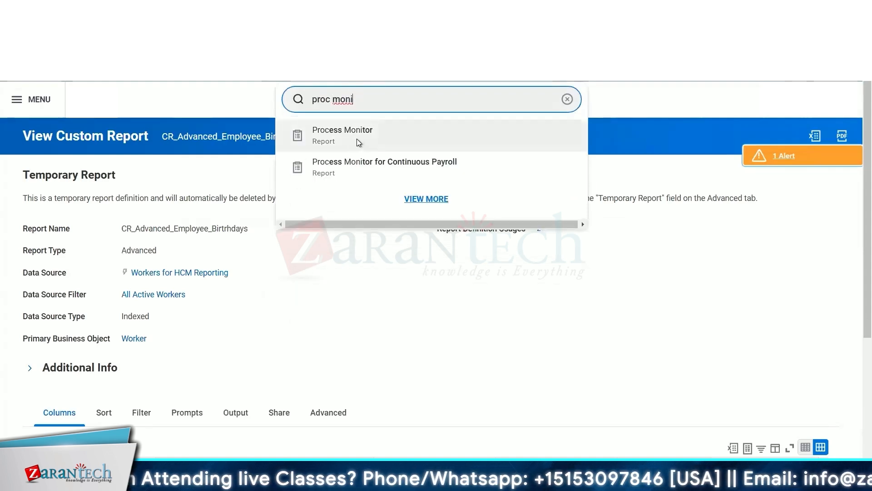
{"action": "left_click", "coordinate": [356, 136]}
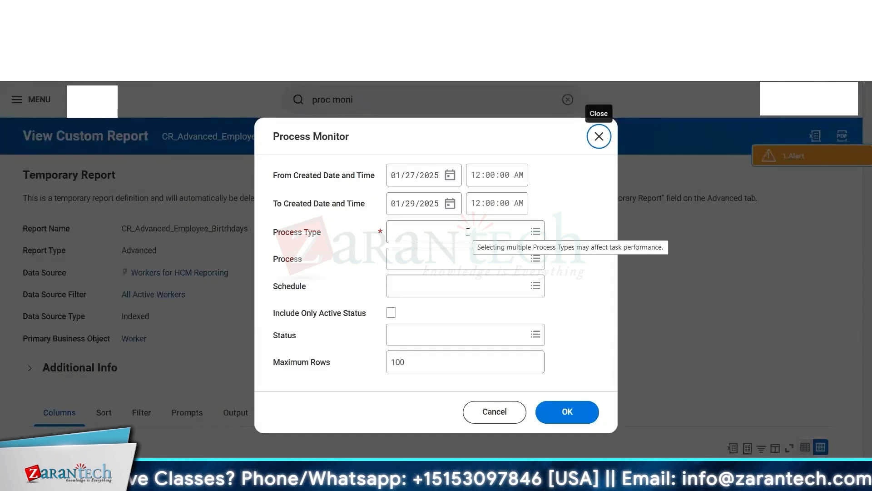
Set the Process Monitor's process type to Report.
{"action": "left_click", "coordinate": [468, 232]}
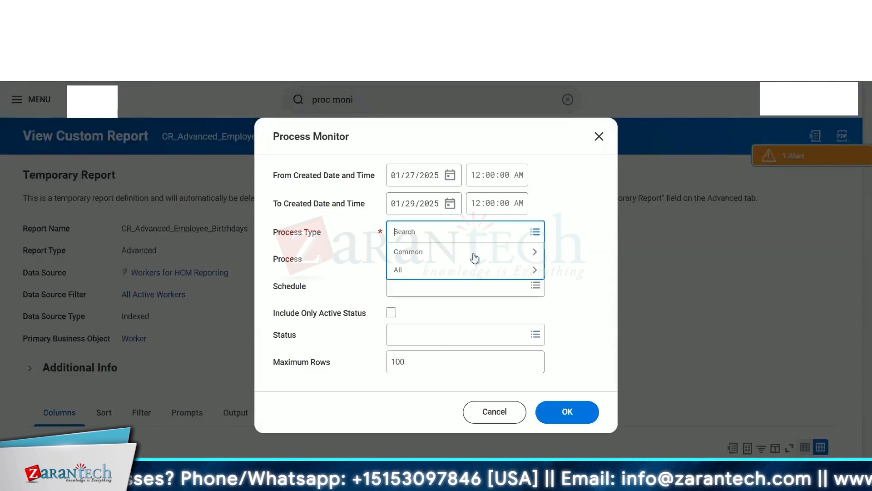
{"action": "type", "text": "repo"}
{"action": "key", "text": "Return"}
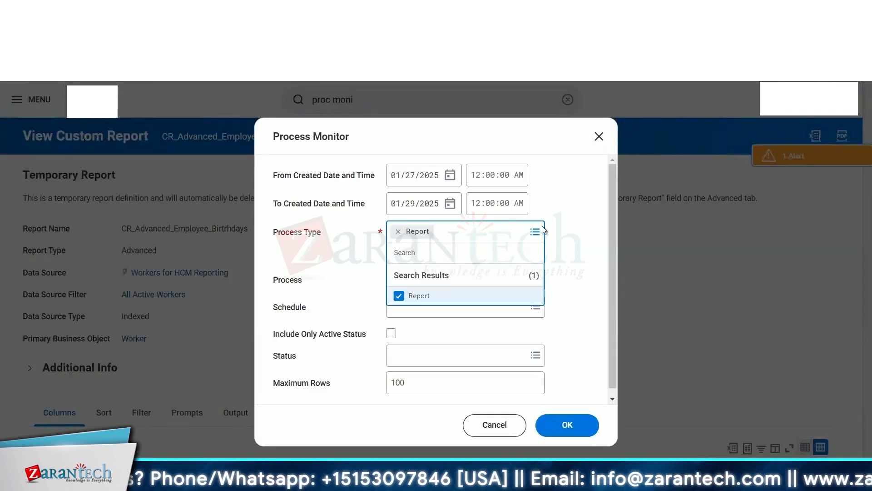
Set the created date range from 01/26/2025 to 01/28/2025.
{"action": "left_click", "coordinate": [451, 177]}
{"action": "left_click", "coordinate": [450, 176]}
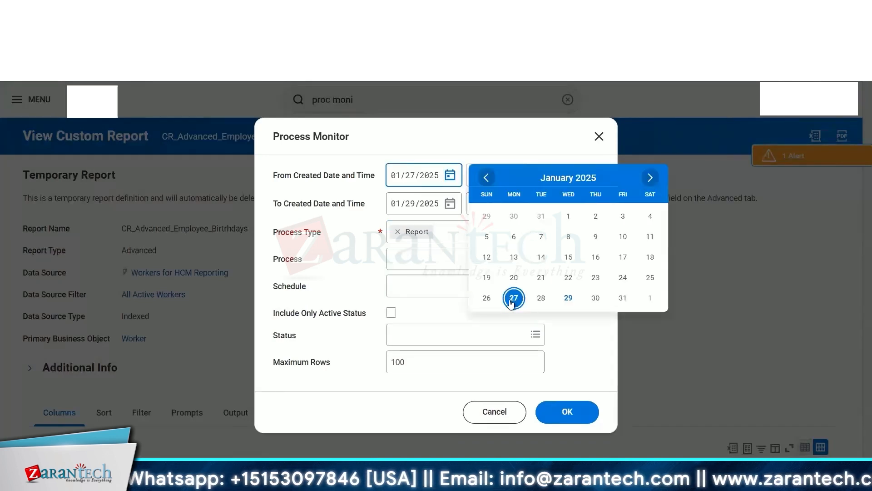
{"action": "left_click", "coordinate": [487, 300]}
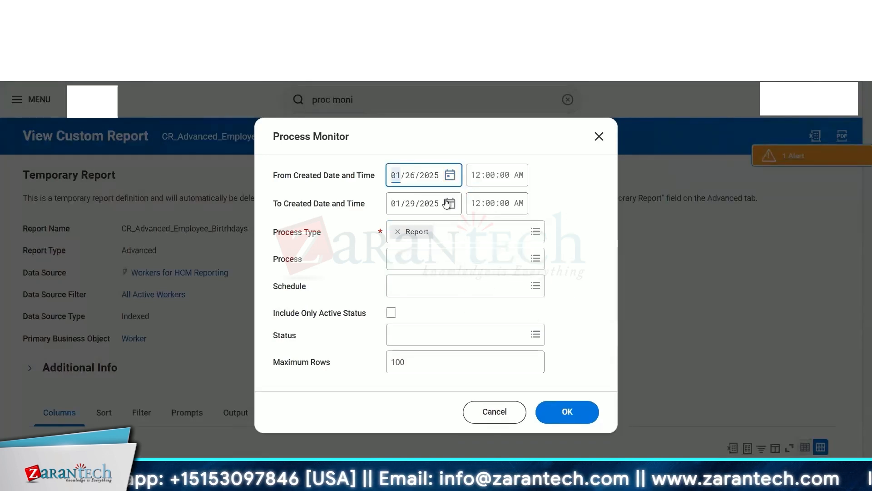
{"action": "left_click", "coordinate": [449, 204]}
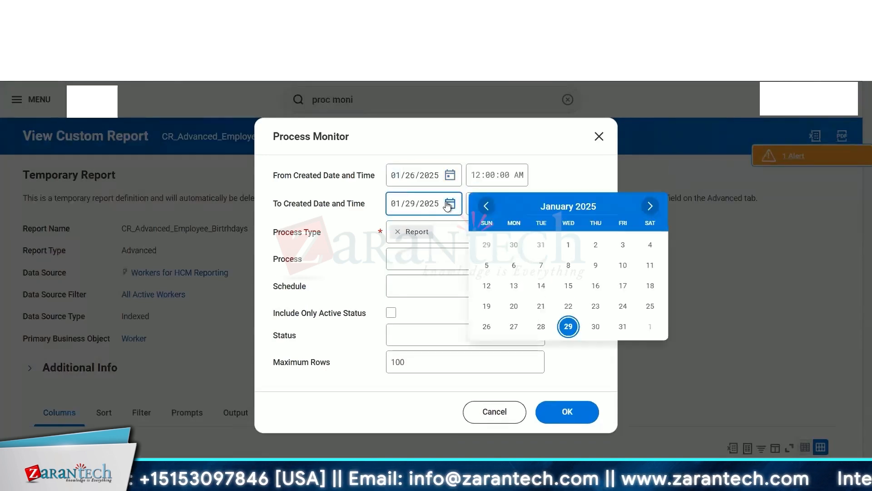
{"action": "left_click", "coordinate": [568, 325]}
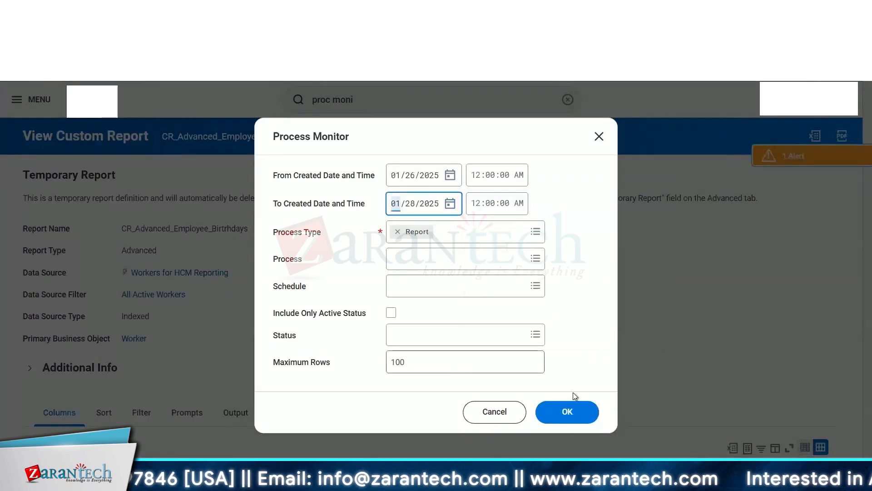
Run the Process Monitor with the Report process type and date range.
{"action": "left_click", "coordinate": [567, 414]}
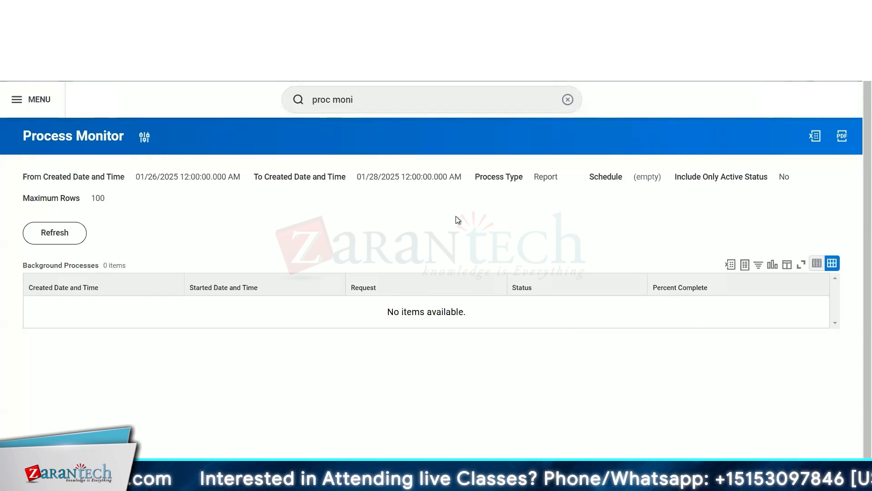
Rerun the Process Monitor with process type Integration and the From Created Date set to 01/01/2025.
{"action": "left_click", "coordinate": [65, 235]}
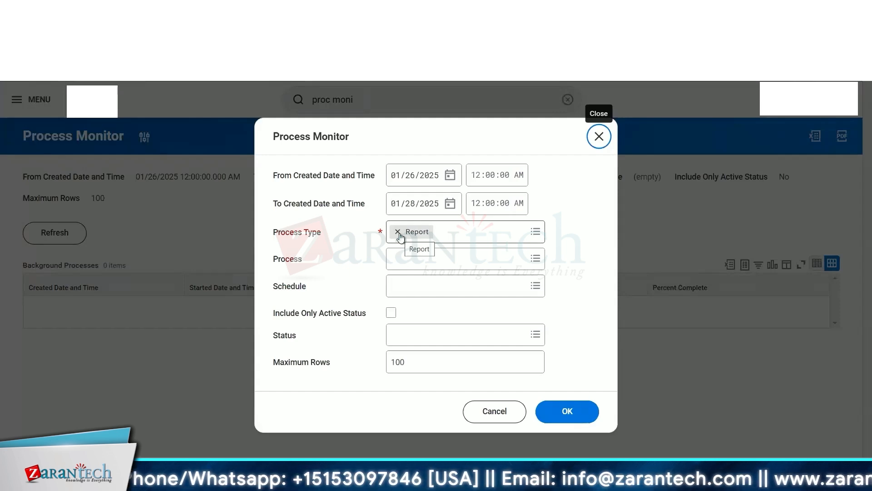
{"action": "left_click", "coordinate": [398, 233]}
{"action": "type", "text": "in"}
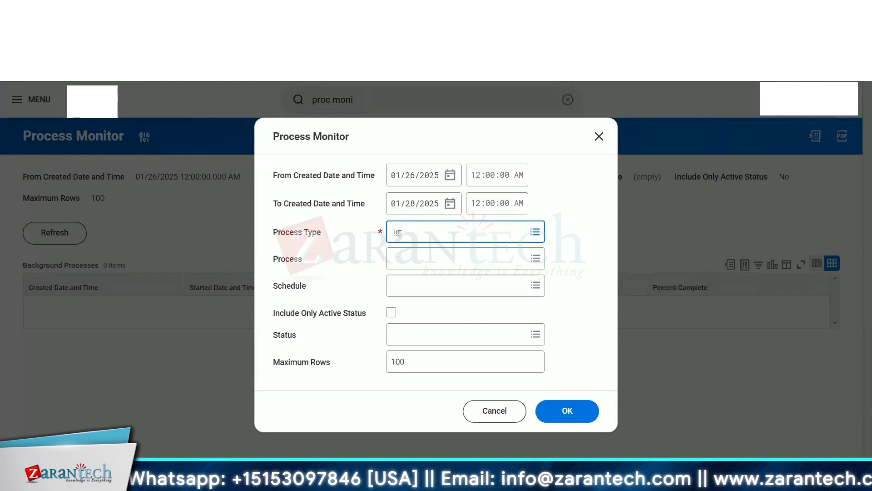
{"action": "type", "text": "t"}
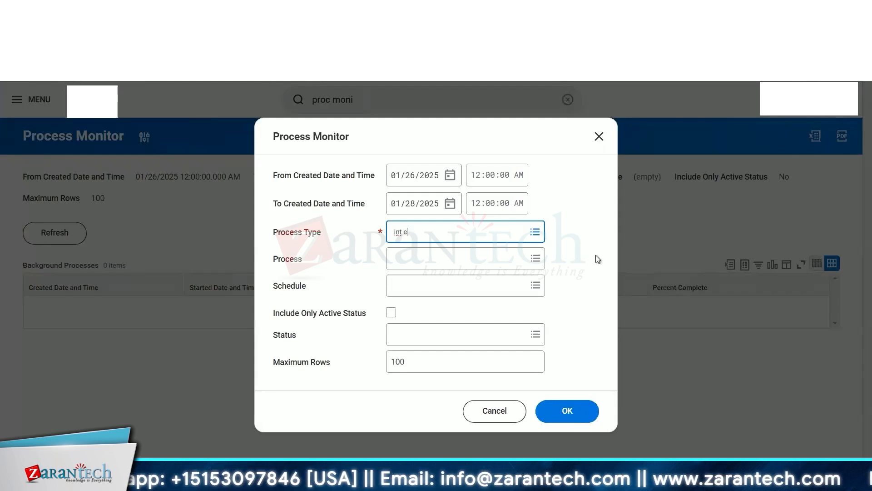
{"action": "key", "text": "Return"}
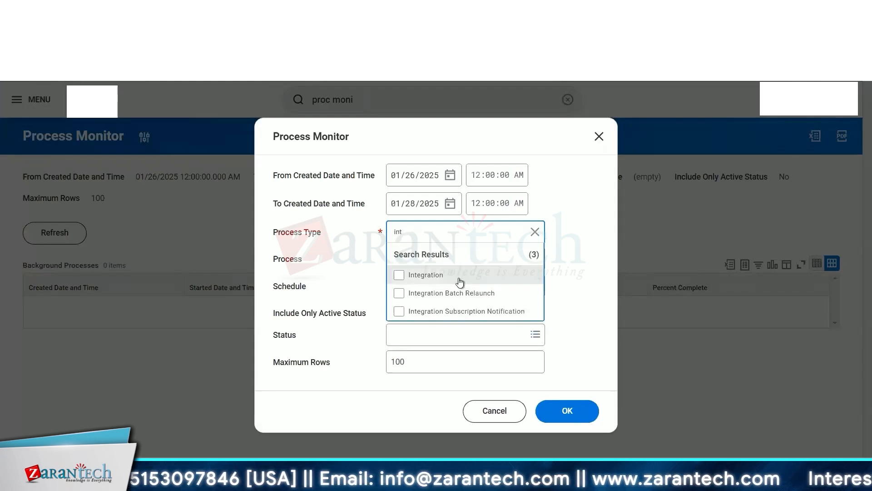
{"action": "left_click", "coordinate": [458, 275]}
{"action": "left_click", "coordinate": [450, 175]}
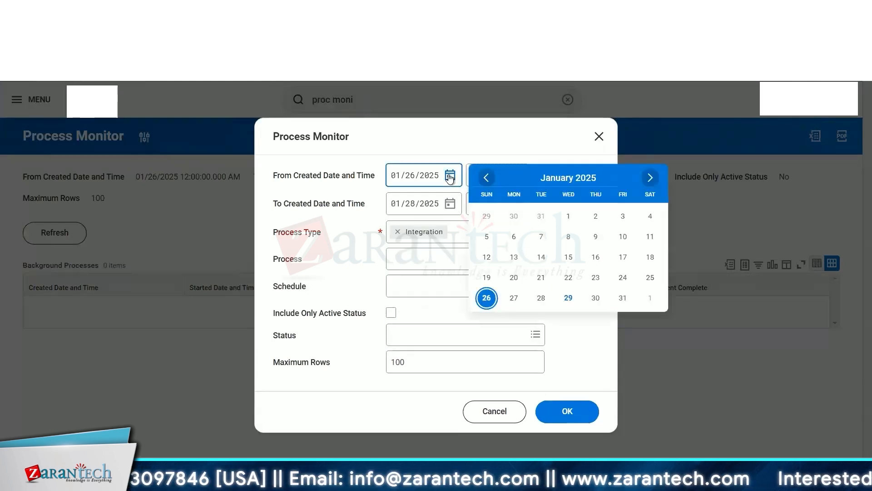
{"action": "left_click", "coordinate": [568, 218]}
{"action": "left_click", "coordinate": [563, 410]}
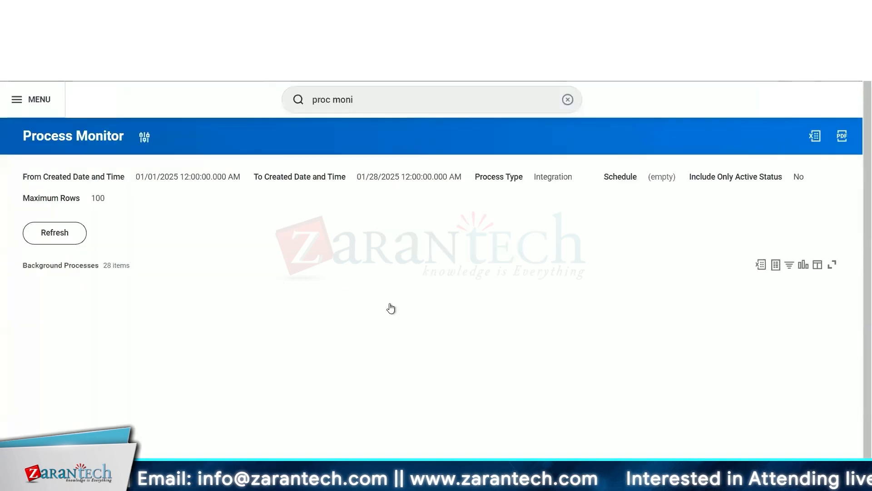
Open the TEST schedule integration system in a new tab and review its configuration and delivery settings.
{"action": "scroll", "coordinate": [294, 202], "scroll_direction": "down", "scroll_amount": 2}
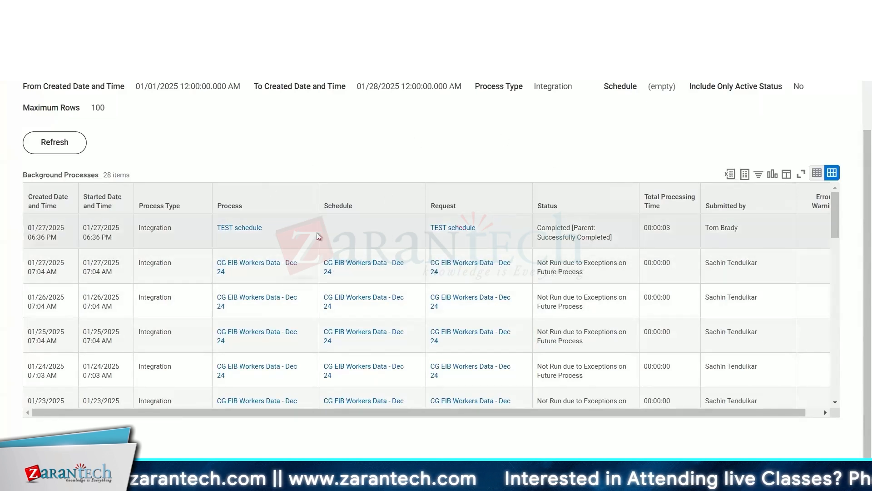
{"action": "right_click", "coordinate": [233, 232]}
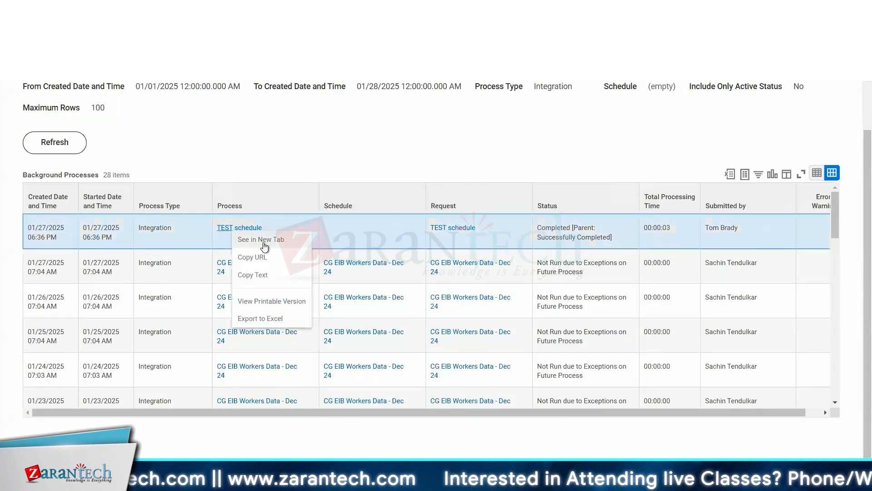
{"action": "left_click", "coordinate": [268, 243]}
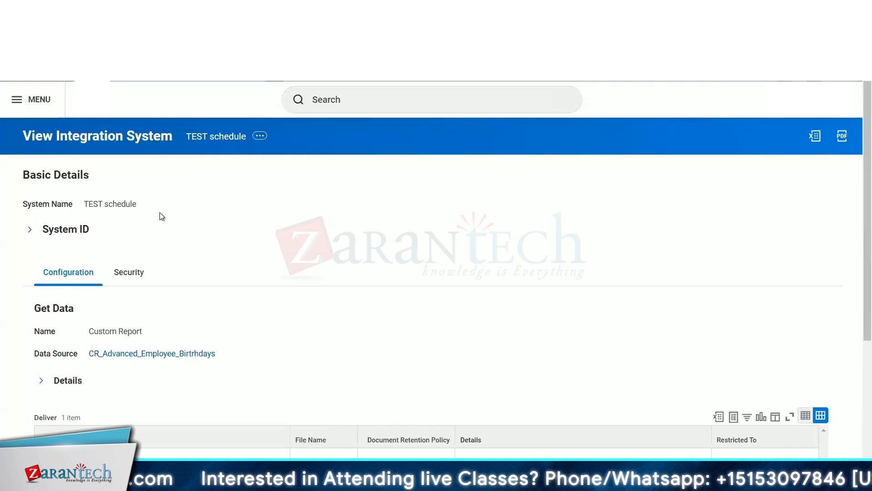
{"action": "scroll", "coordinate": [160, 211], "scroll_direction": "down", "scroll_amount": 2}
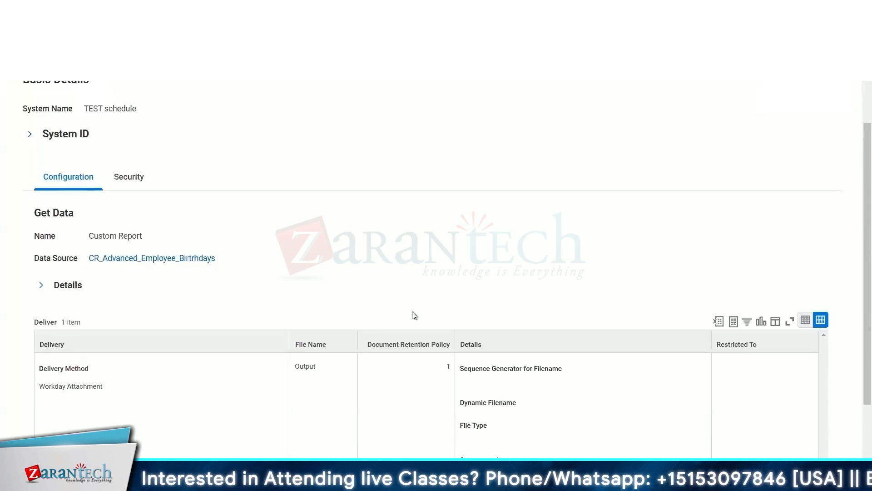
{"action": "scroll", "coordinate": [116, 295], "scroll_direction": "down", "scroll_amount": 2}
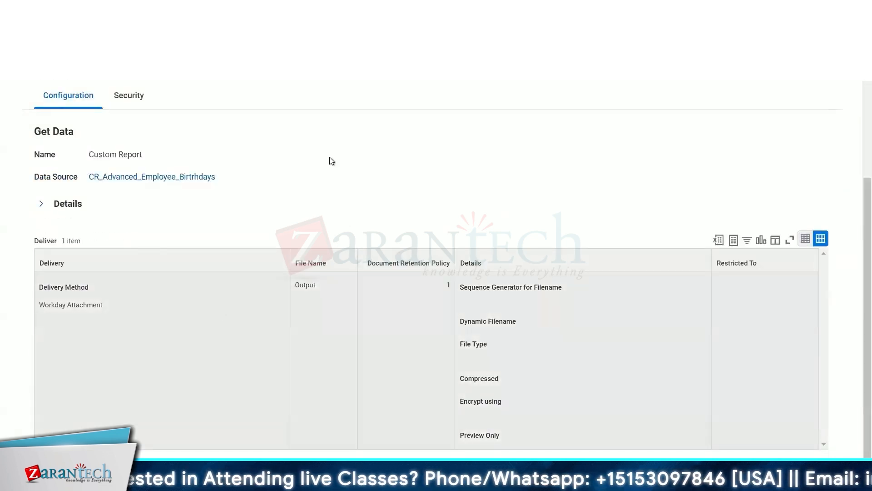
{"action": "scroll", "coordinate": [330, 158], "scroll_direction": "up", "scroll_amount": 4}
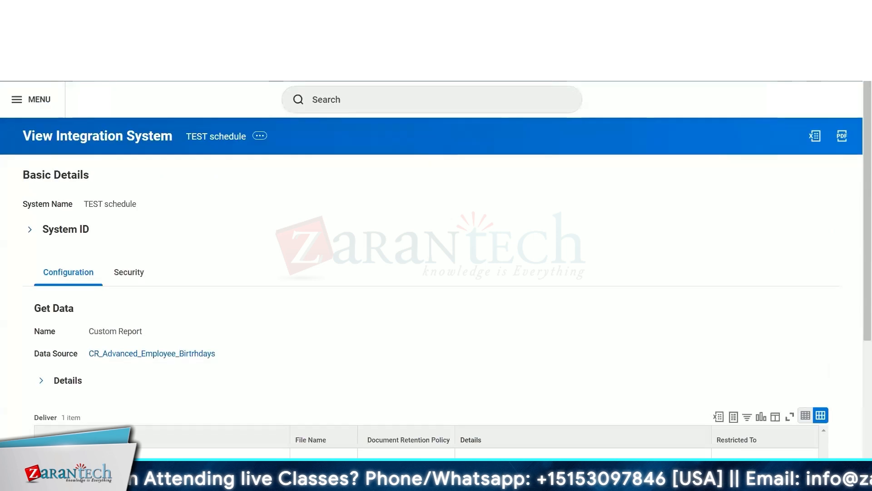
Open the TEST schedule request's background process and review its Messages, Output Files and Integration Details.
{"action": "left_click", "coordinate": [218, 11]}
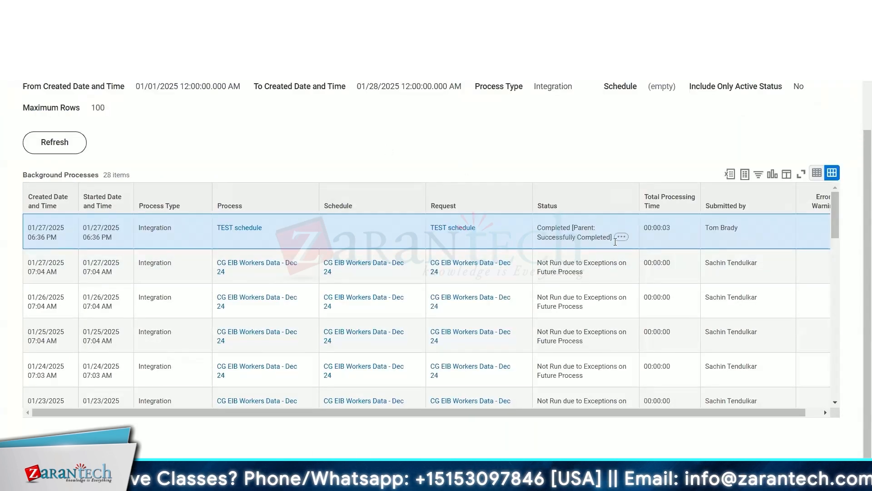
{"action": "mouse_move", "coordinate": [620, 245]}
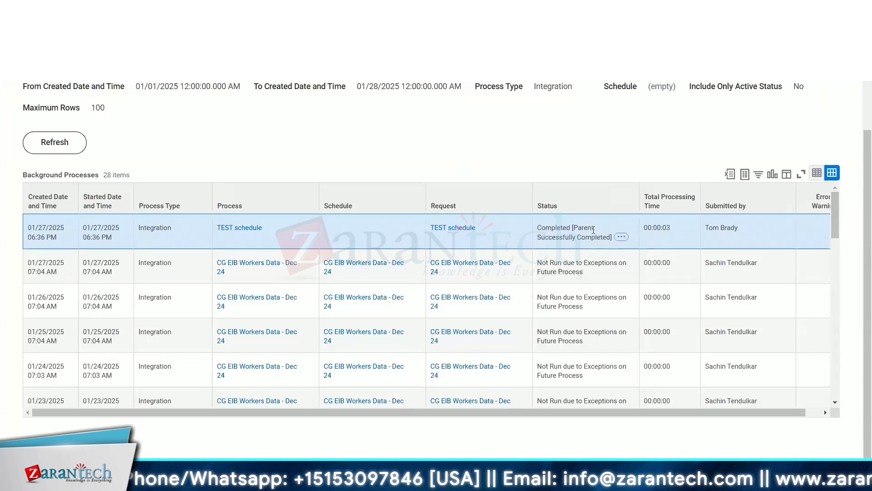
{"action": "scroll", "coordinate": [552, 233], "scroll_direction": "down", "scroll_amount": 1}
{"action": "scroll", "coordinate": [547, 230], "scroll_direction": "up", "scroll_amount": 1}
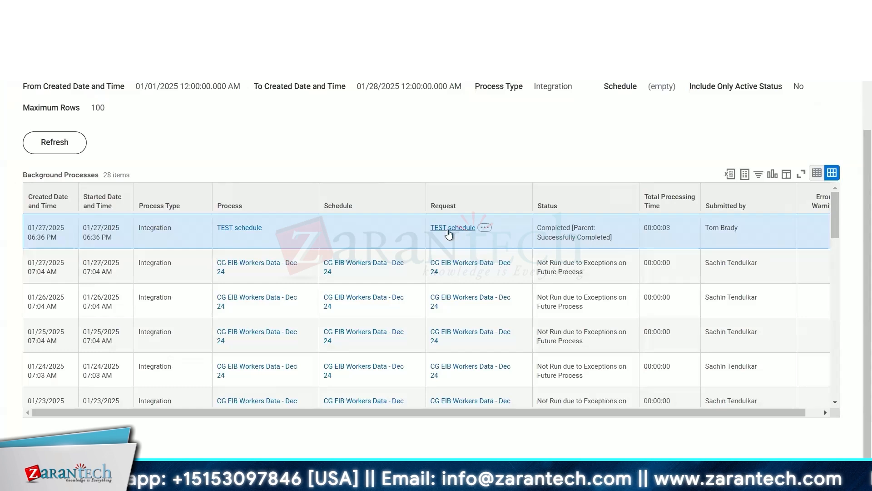
{"action": "left_click", "coordinate": [449, 232]}
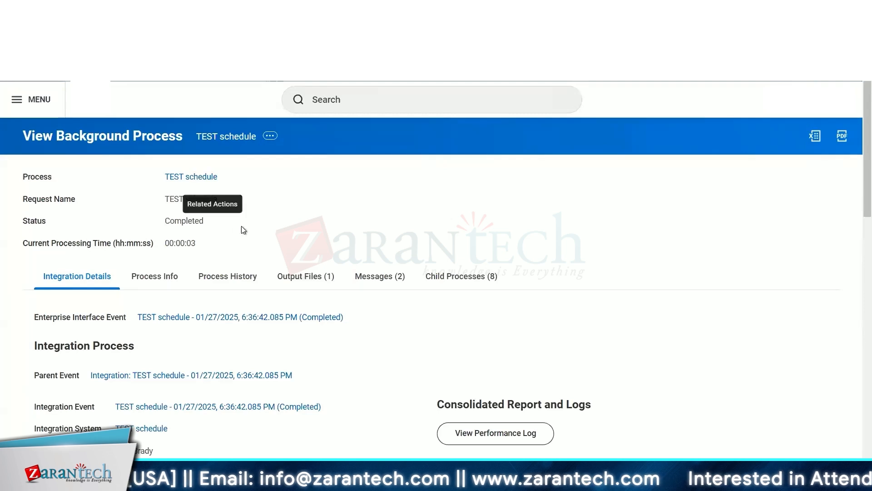
{"action": "left_click", "coordinate": [375, 279]}
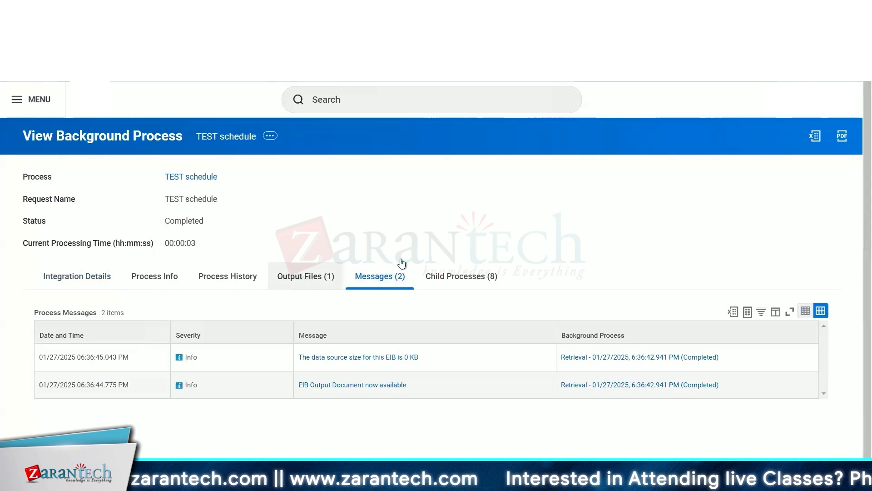
{"action": "left_click", "coordinate": [306, 276]}
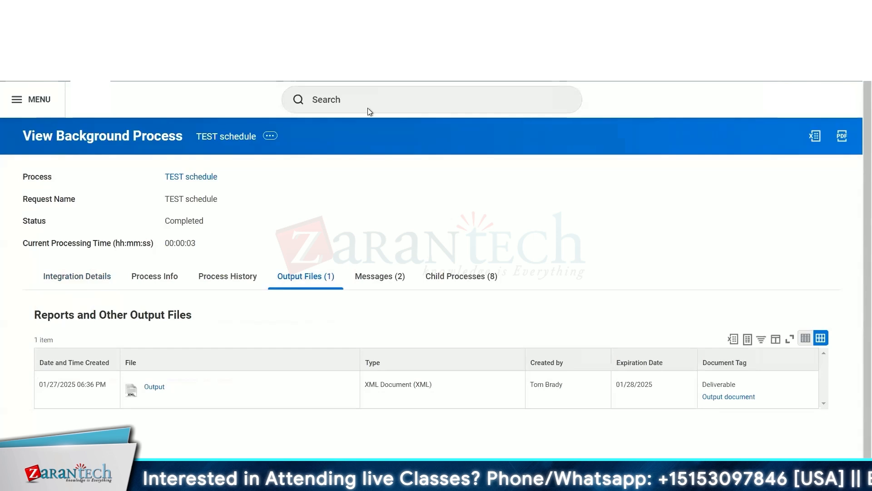
{"action": "left_click", "coordinate": [96, 286]}
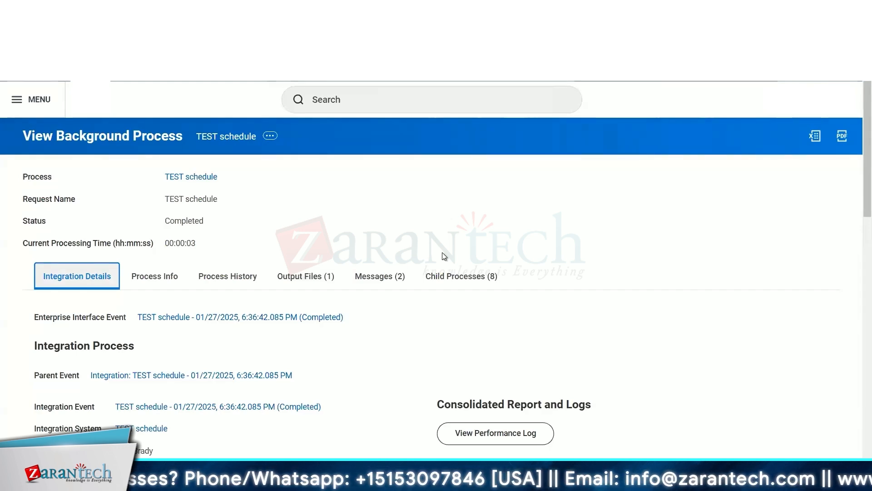
Switch to the CR_Advanced_Employee_Birtrhdays custom report tab and view its Share settings.
{"action": "key", "text": "ctrl+Tab"}
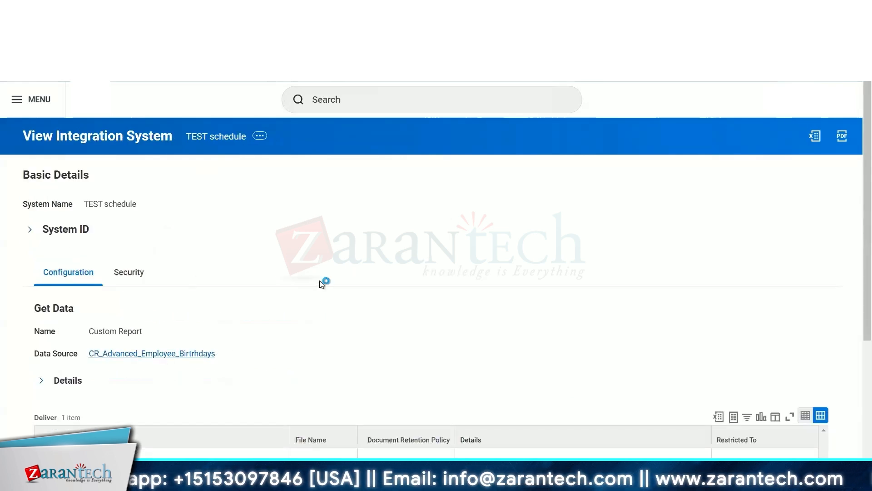
{"action": "key", "text": "ctrl+Tab"}
{"action": "left_click", "coordinate": [287, 418]}
{"action": "scroll", "coordinate": [465, 281], "scroll_direction": "down", "scroll_amount": 3}
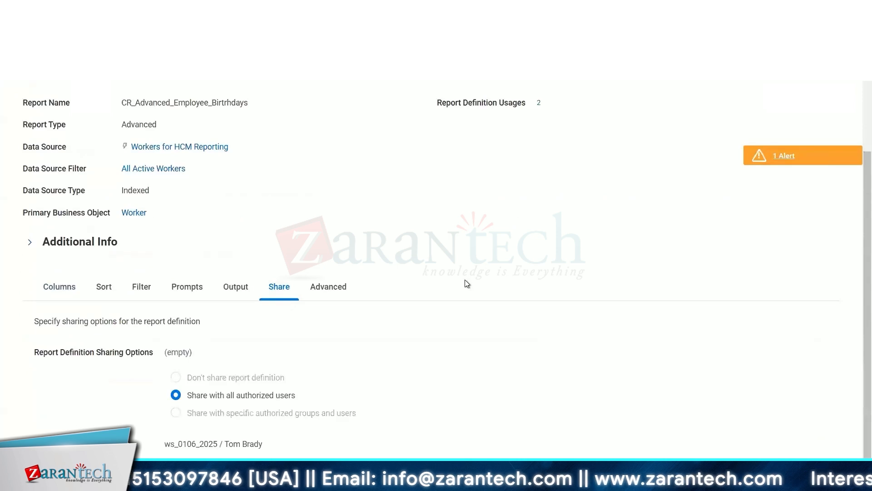
{"action": "scroll", "coordinate": [271, 367], "scroll_direction": "up", "scroll_amount": 3}
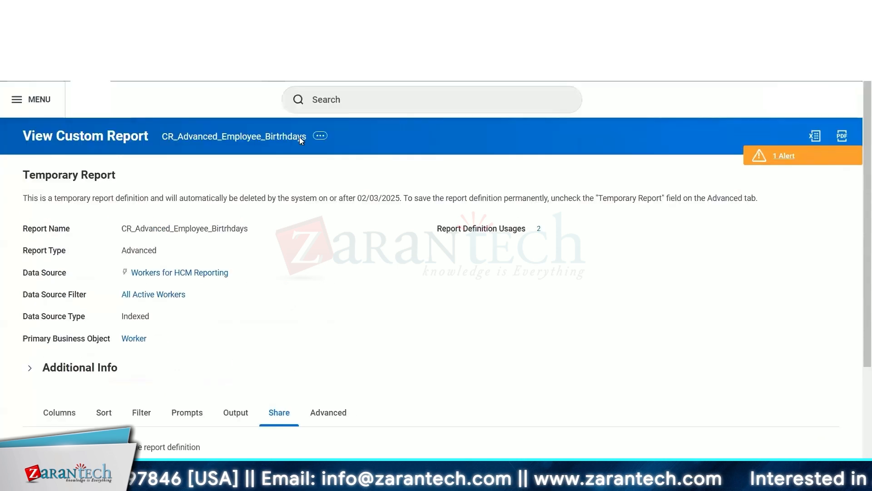
{"action": "left_click", "coordinate": [320, 136]}
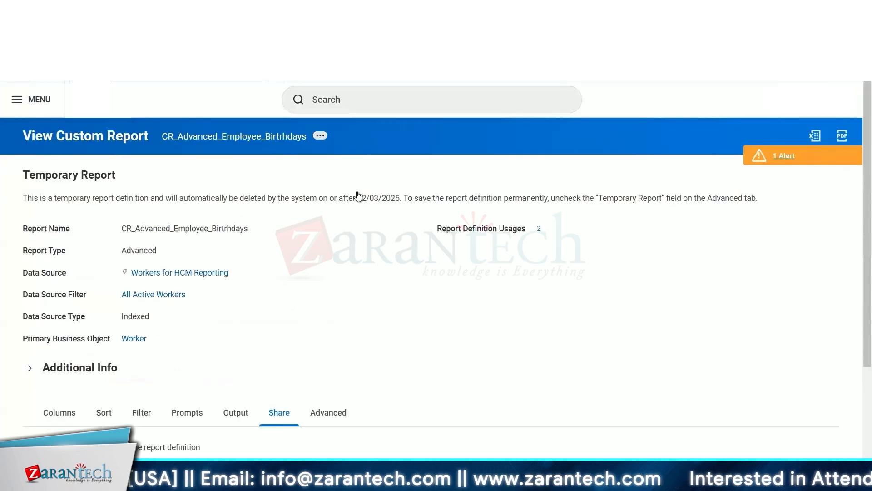
{"action": "mouse_move", "coordinate": [384, 184]}
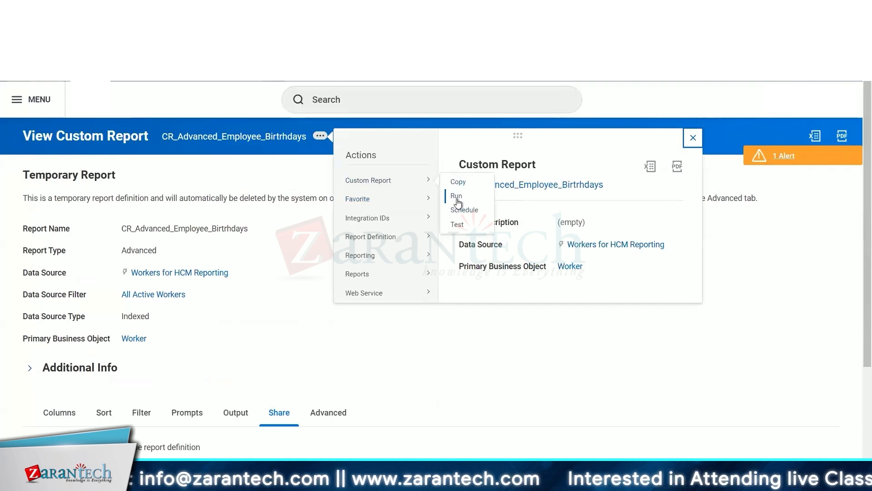
{"action": "left_click", "coordinate": [368, 101]}
{"action": "type", "text": "sto p["}
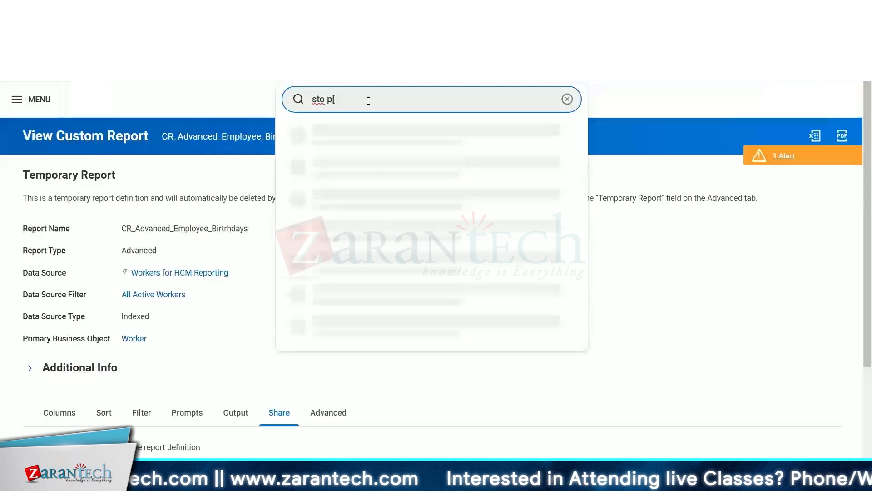
{"action": "key", "text": "BackSpace"}
{"action": "key", "text": "BackSpace"}
{"action": "key", "text": "BackSpace"}
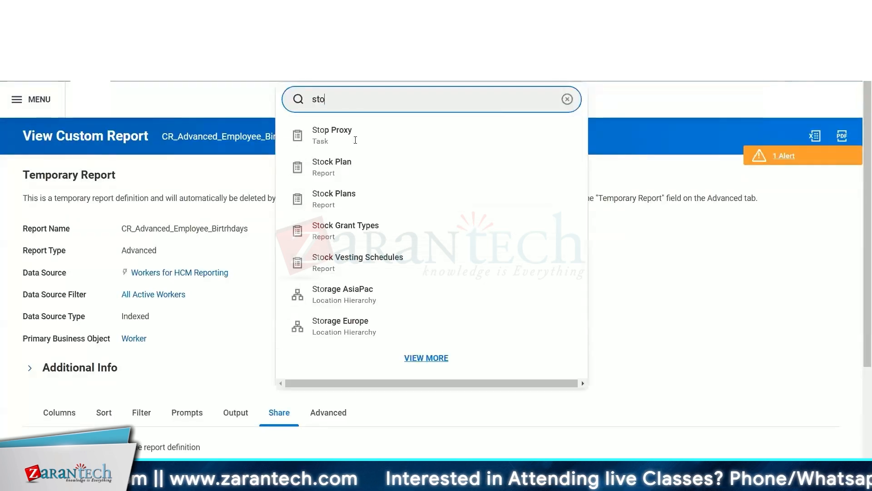
{"action": "key", "text": "Escape"}
{"action": "scroll", "coordinate": [433, 325], "scroll_direction": "down", "scroll_amount": 3}
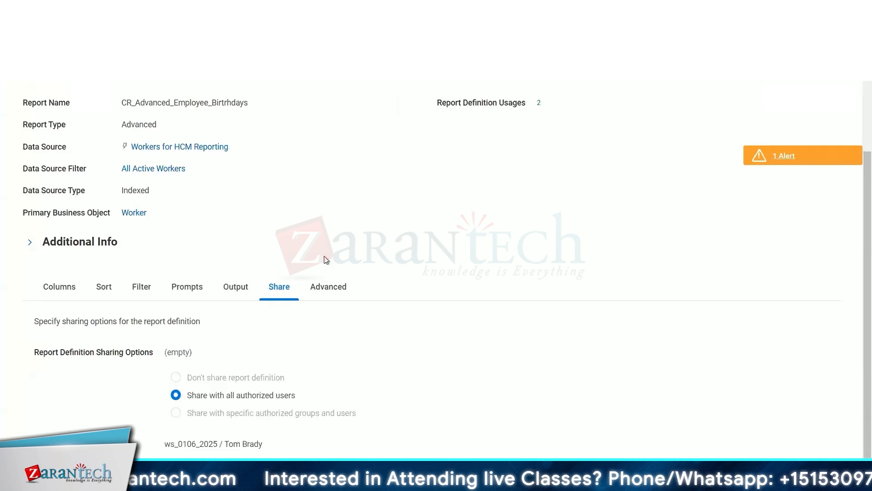
{"action": "scroll", "coordinate": [320, 129], "scroll_direction": "up", "scroll_amount": 3}
{"action": "left_click", "coordinate": [369, 99]}
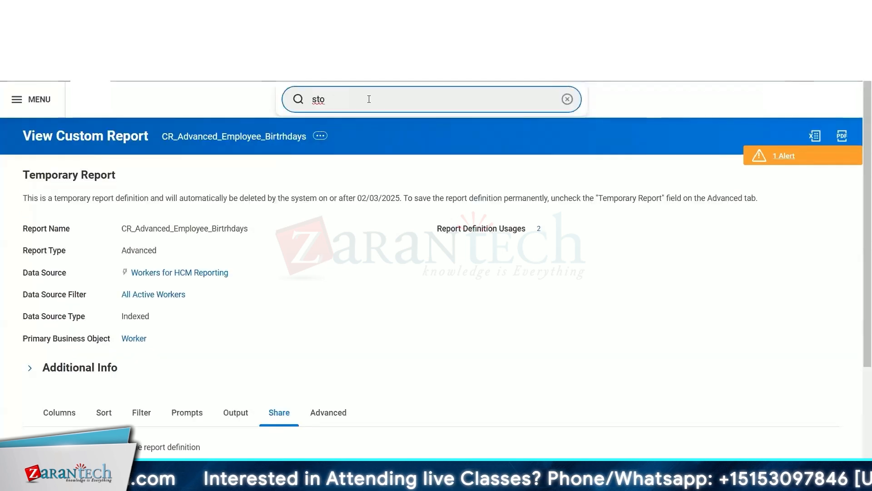
{"action": "type", "text": "start"}
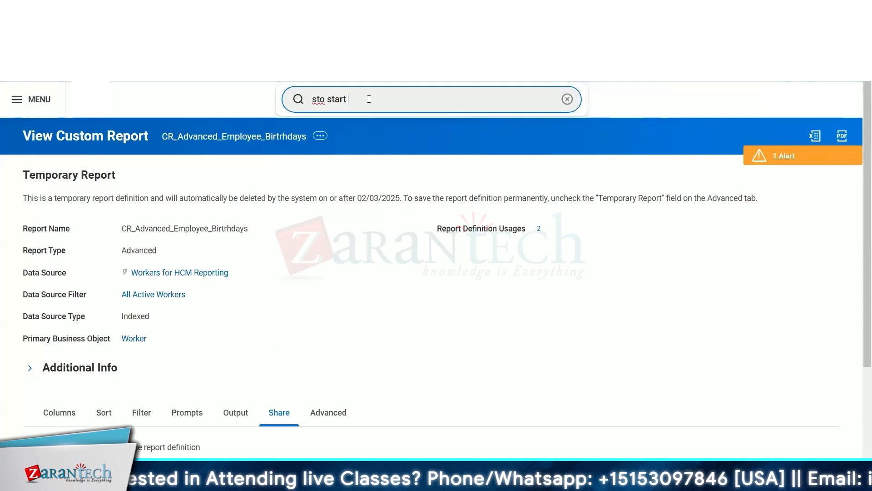
{"action": "key", "text": "BackSpace"}
{"action": "key", "text": "BackSpace"}
{"action": "key", "text": "BackSpace"}
{"action": "key", "text": "BackSpace"}
{"action": "key", "text": "BackSpace"}
{"action": "key", "text": "BackSpace"}
{"action": "key", "text": "BackSpace"}
{"action": "key", "text": "BackSpace"}
{"action": "key", "text": "BackSpace"}
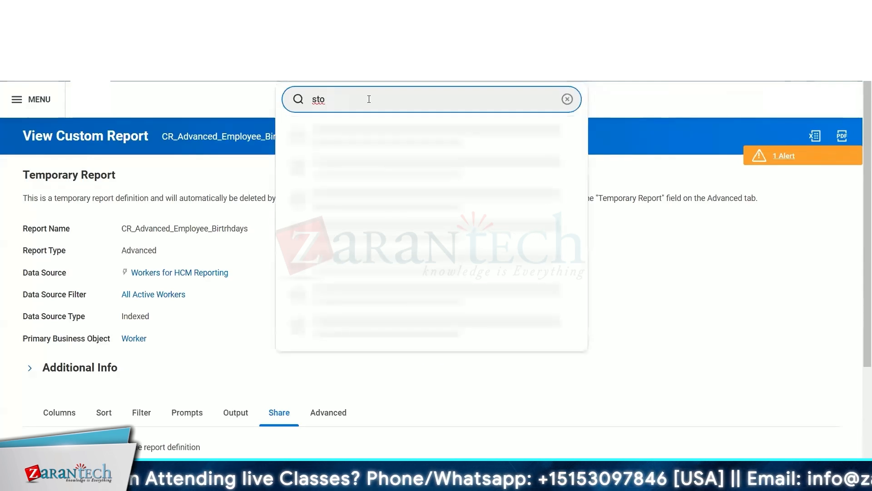
{"action": "left_click", "coordinate": [239, 291]}
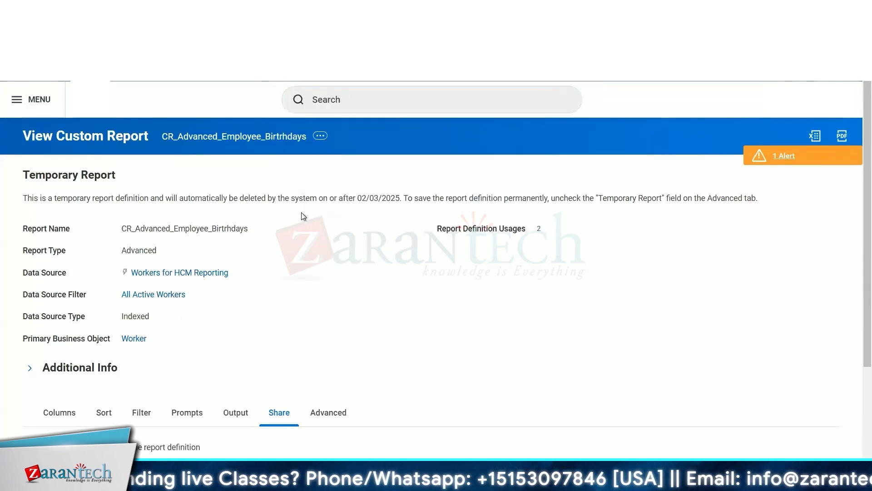
{"action": "left_click", "coordinate": [321, 136]}
{"action": "mouse_move", "coordinate": [409, 182]}
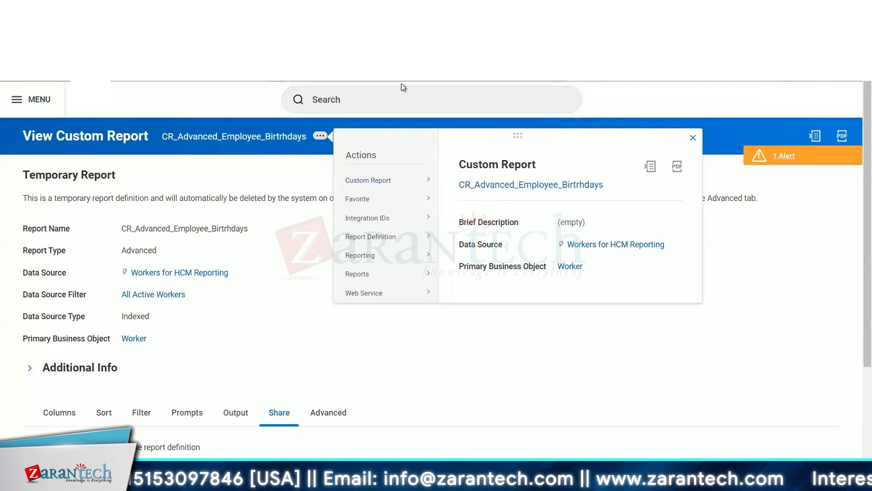
{"action": "left_click", "coordinate": [693, 138]}
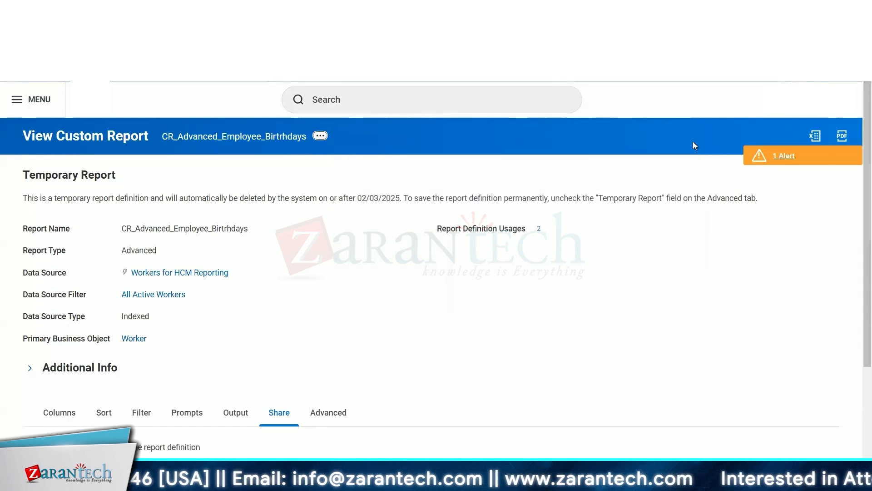
Open the CR_Advanced_Employee_Birtrhdays report through the View Custom Report task.
{"action": "left_click", "coordinate": [380, 109]}
{"action": "type", "text": "v"}
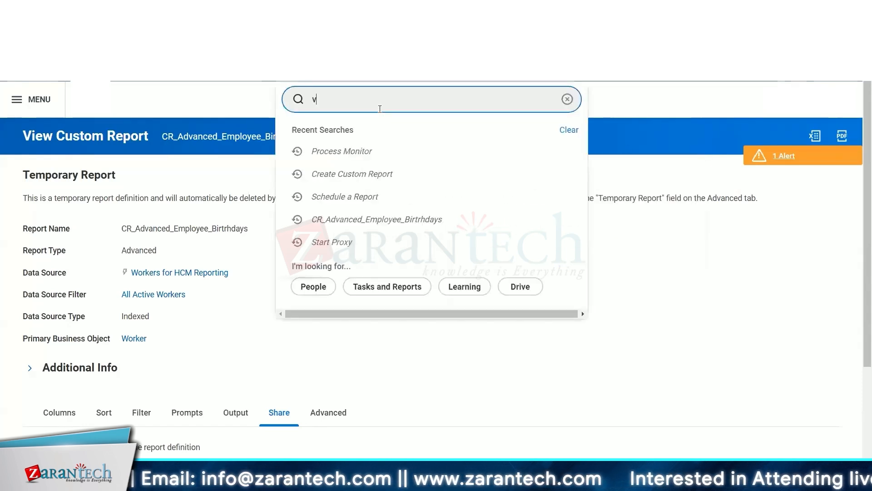
{"action": "type", "text": "iew"}
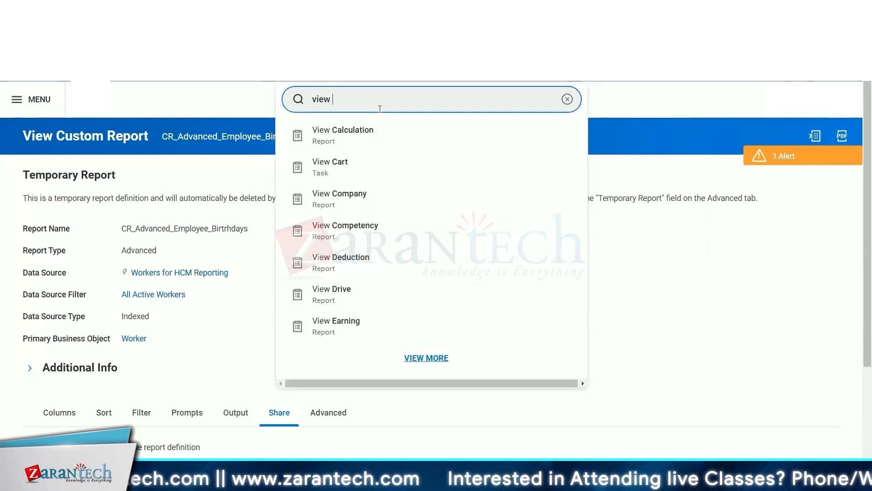
{"action": "type", "text": " cust"}
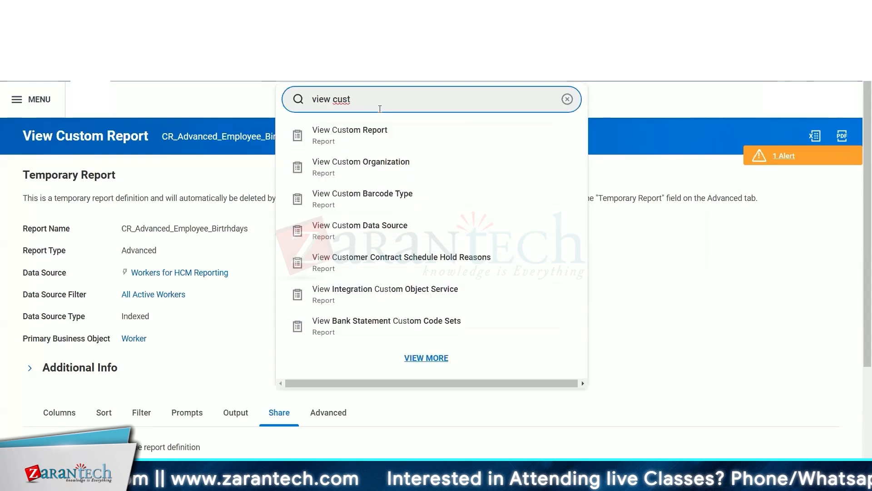
{"action": "type", "text": " re"}
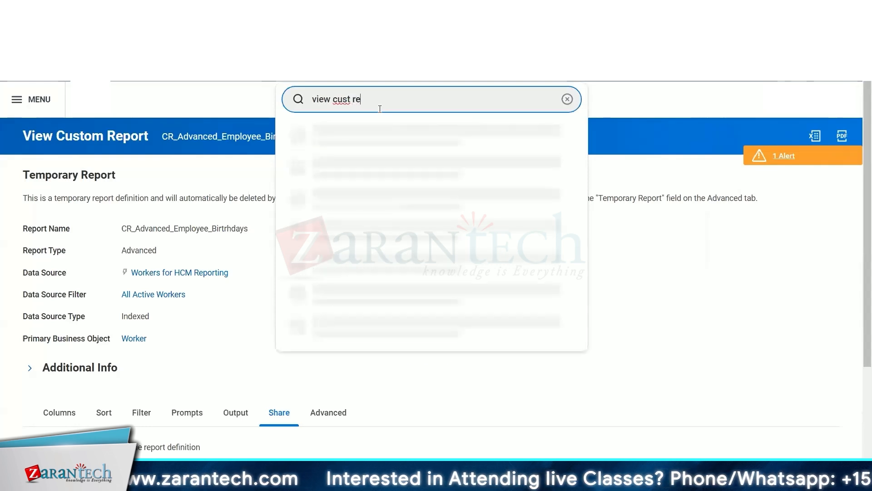
{"action": "type", "text": "po"}
{"action": "left_click", "coordinate": [355, 132]}
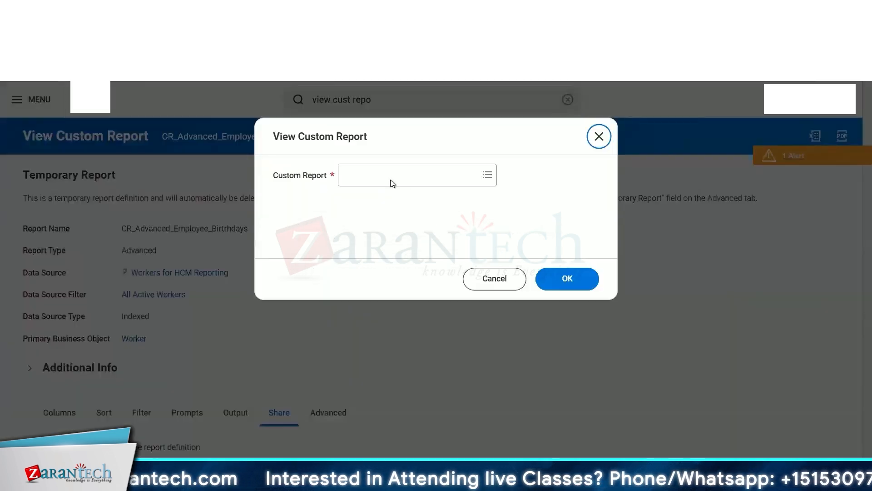
{"action": "left_click", "coordinate": [384, 179]}
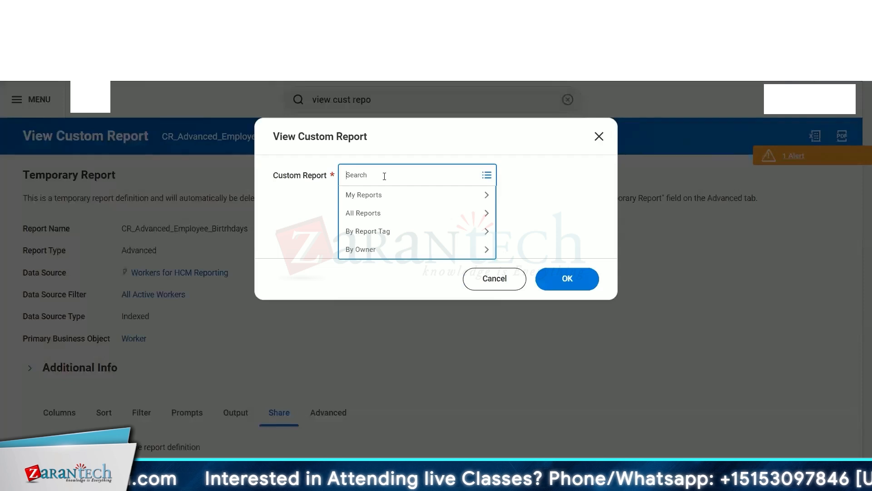
{"action": "type", "text": "CR_Adva"}
{"action": "key", "text": "Return"}
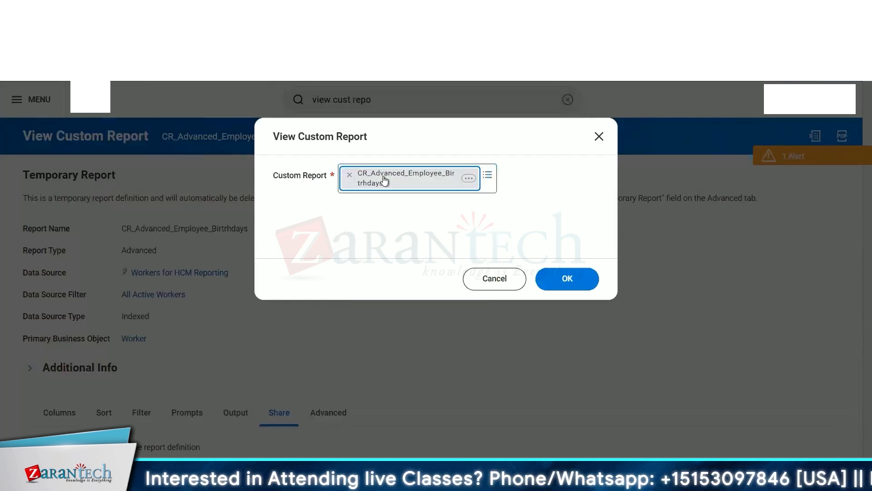
{"action": "left_click", "coordinate": [542, 141]}
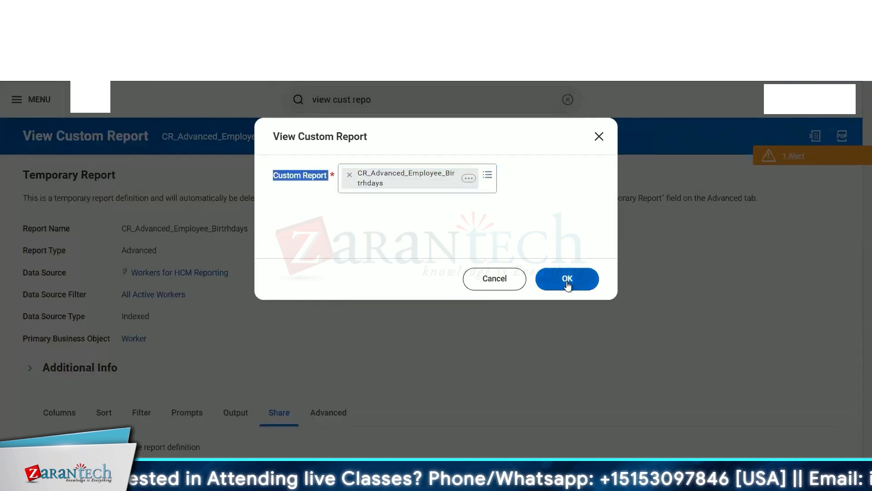
{"action": "left_click", "coordinate": [567, 280]}
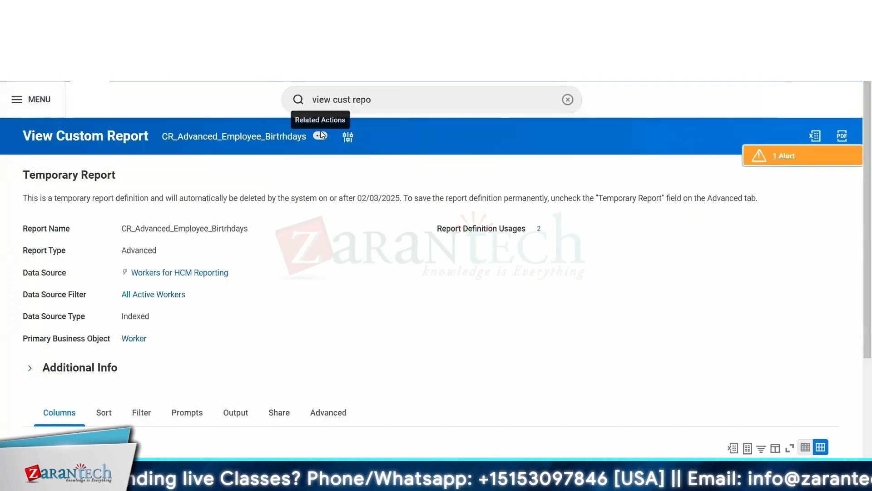
Review the report's Custom Report related actions and its Share tab settings.
{"action": "left_click", "coordinate": [346, 135]}
{"action": "mouse_move", "coordinate": [400, 188]}
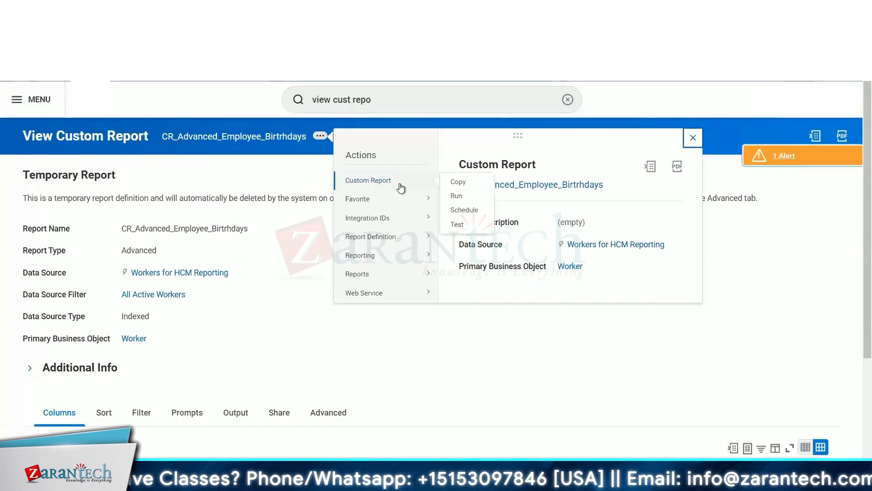
{"action": "left_click", "coordinate": [295, 235]}
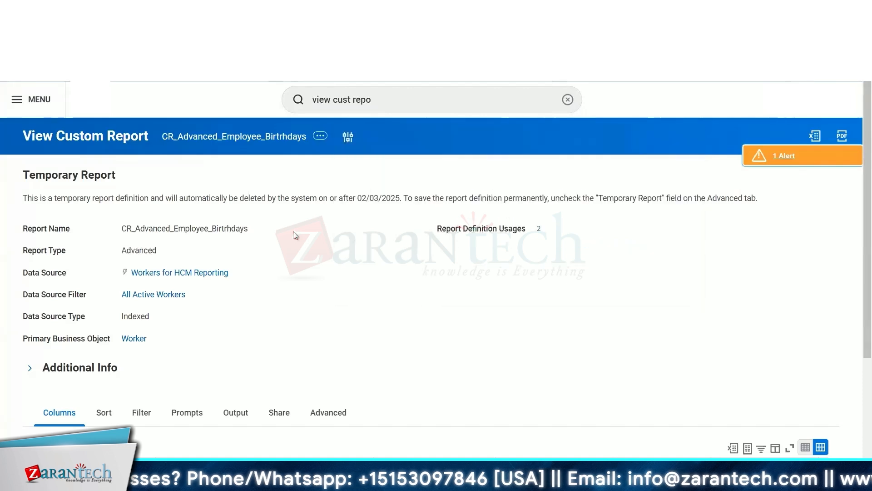
{"action": "left_click", "coordinate": [348, 136]}
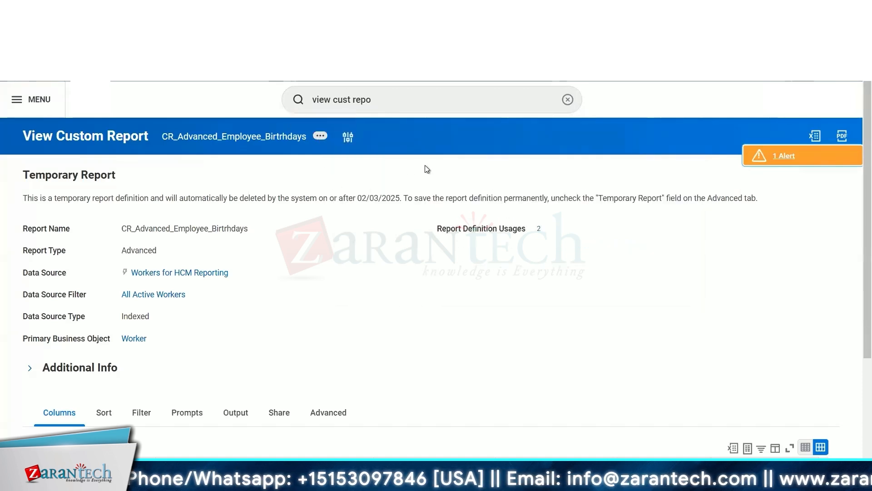
{"action": "mouse_move", "coordinate": [387, 172]}
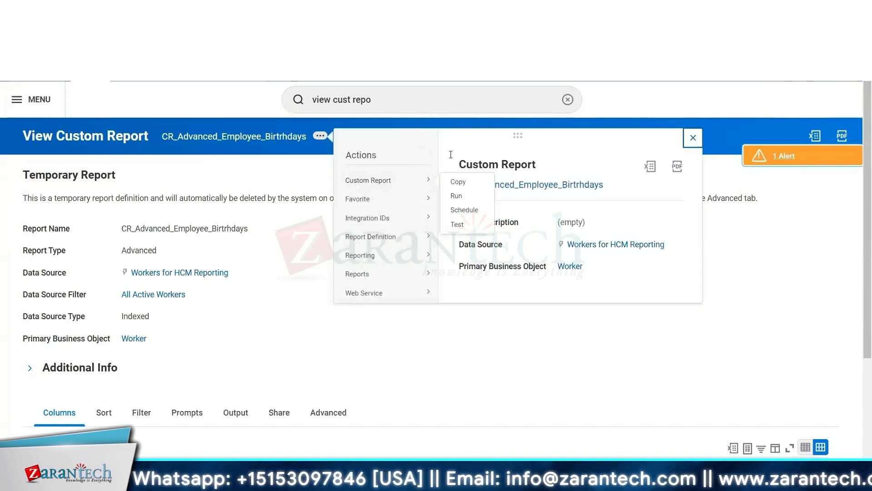
{"action": "double_click", "coordinate": [373, 90]}
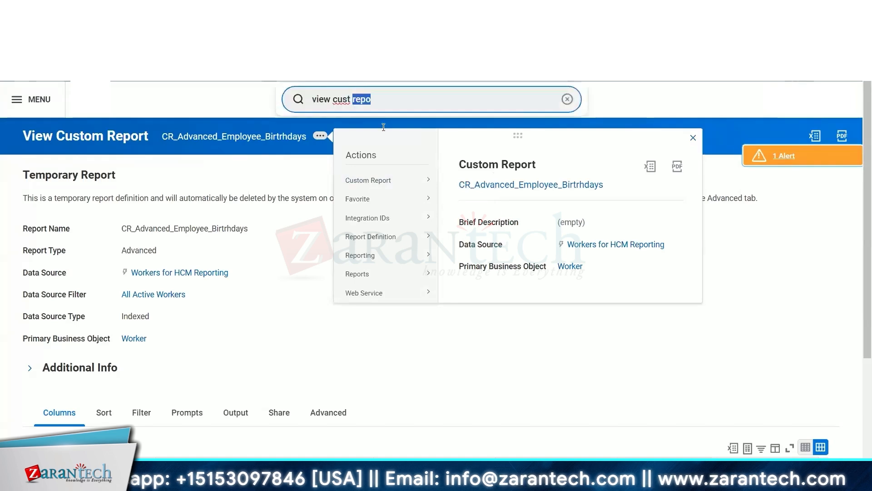
{"action": "mouse_move", "coordinate": [414, 184]}
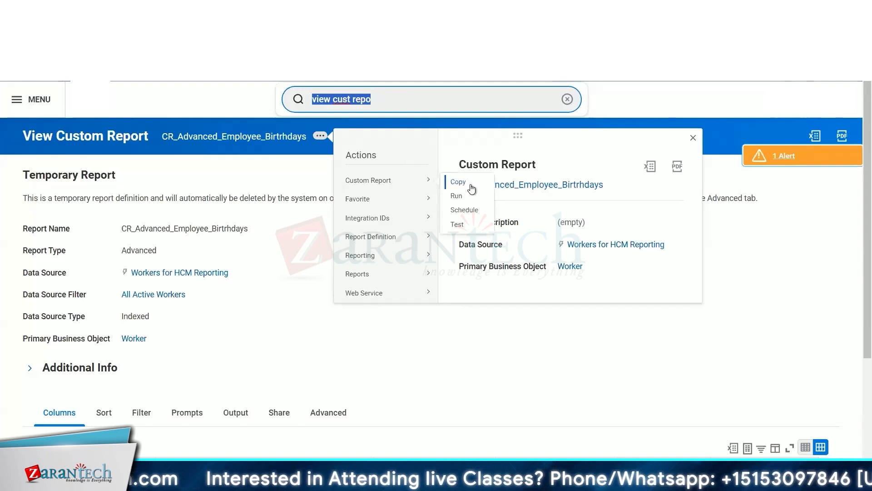
{"action": "left_click", "coordinate": [286, 416]}
{"action": "scroll", "coordinate": [286, 416], "scroll_direction": "down", "scroll_amount": 3}
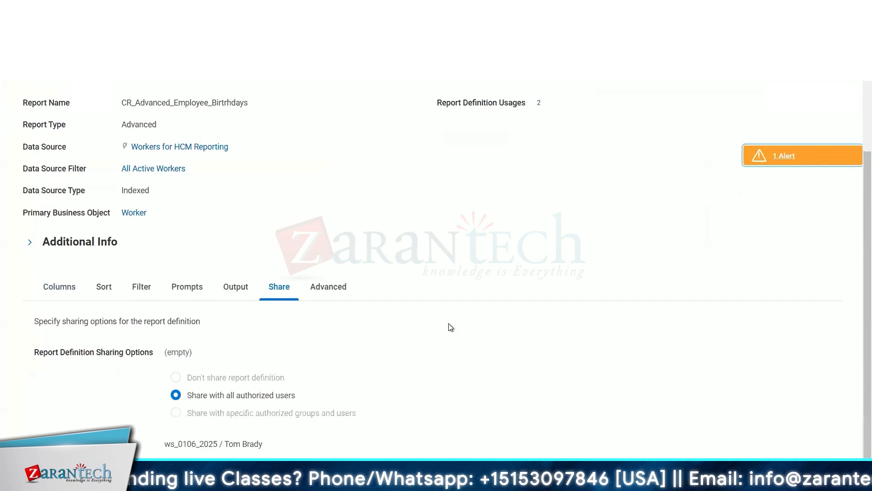
{"action": "scroll", "coordinate": [461, 185], "scroll_direction": "up", "scroll_amount": 3}
Stop the current proxy session.
{"action": "left_click", "coordinate": [400, 100]}
{"action": "type", "text": "sto p"}
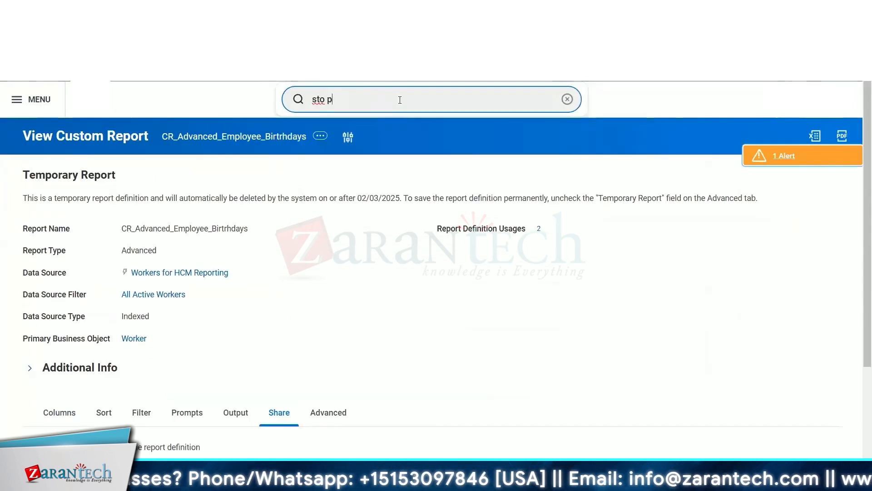
{"action": "type", "text": "ro"}
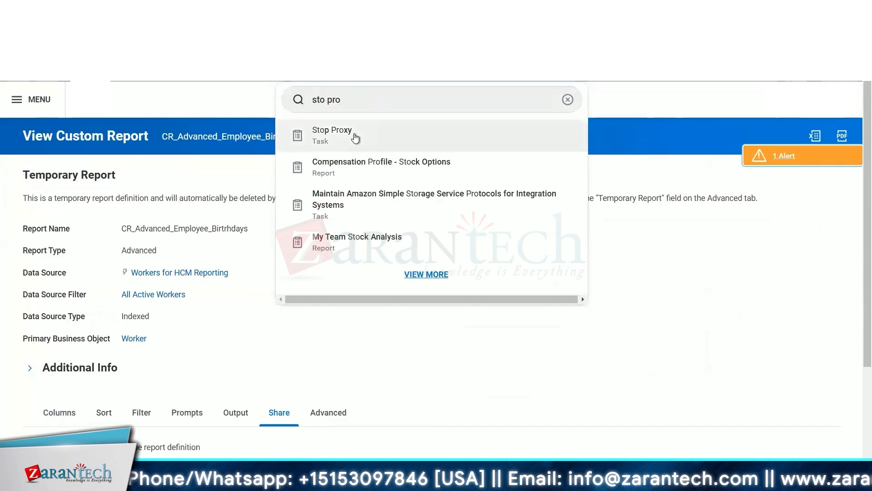
{"action": "left_click", "coordinate": [355, 138]}
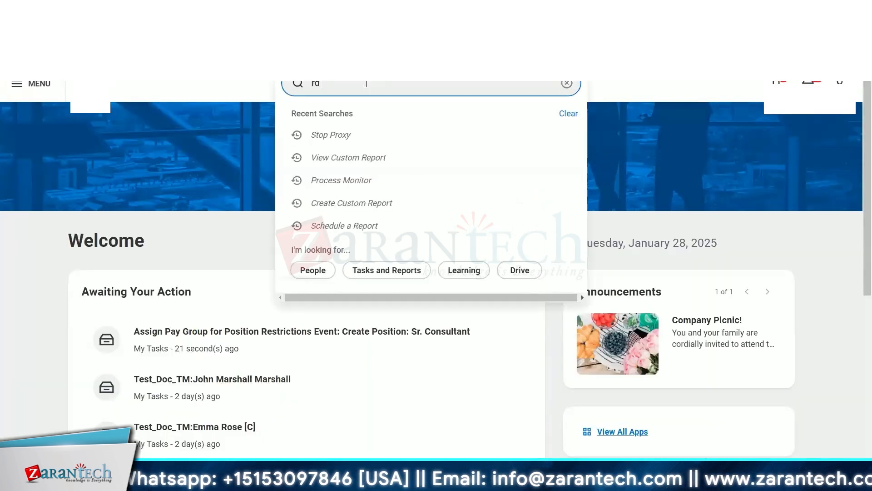
Search for the CR_Advanced report definition and open it for editing from its related actions.
{"action": "type", "text": ":"}
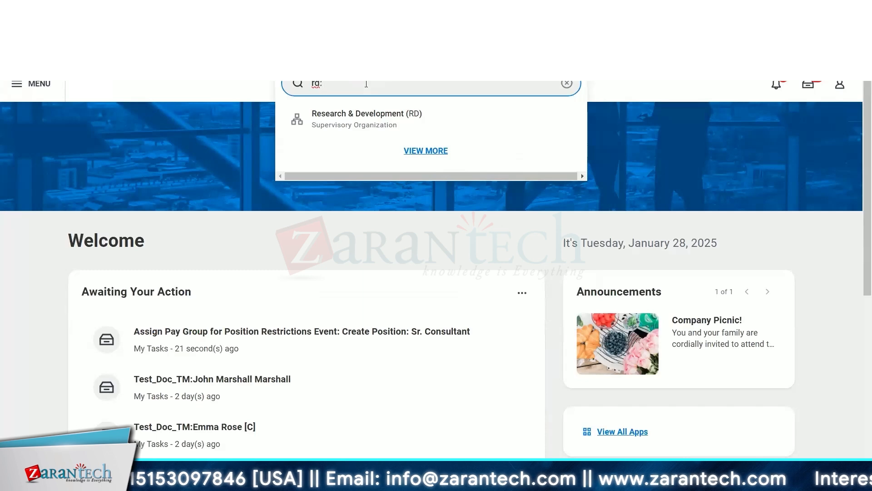
{"action": "type", "text": " cr_a"}
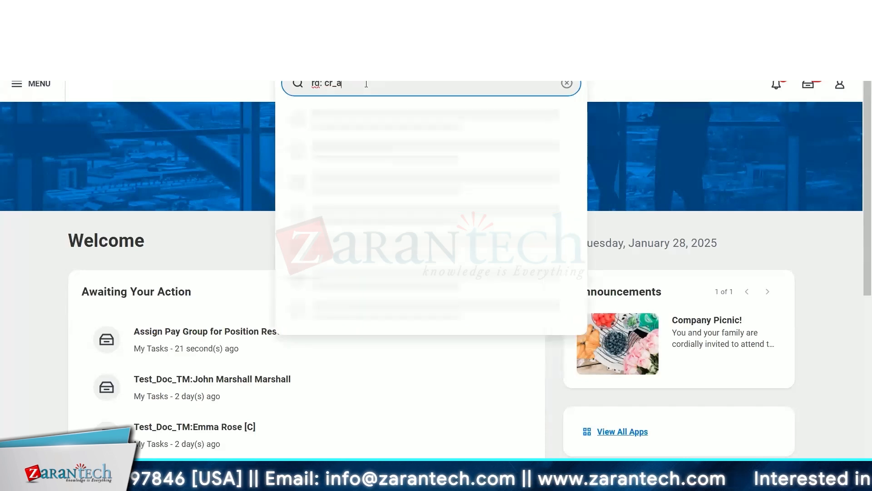
{"action": "type", "text": "dv"}
{"action": "left_click", "coordinate": [372, 128]}
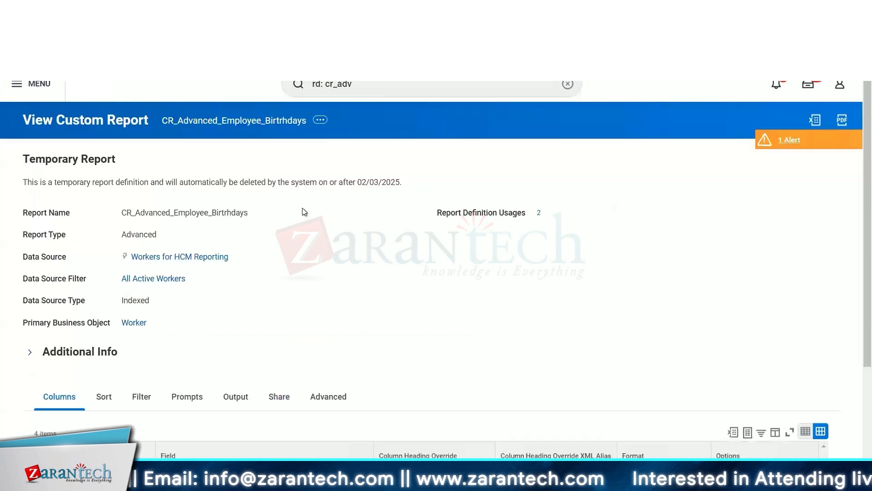
{"action": "left_click", "coordinate": [321, 120]}
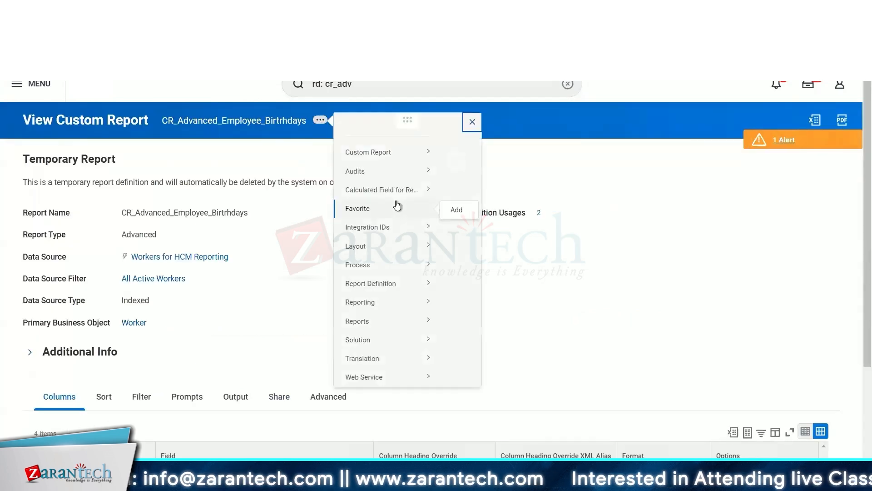
{"action": "mouse_move", "coordinate": [394, 166]}
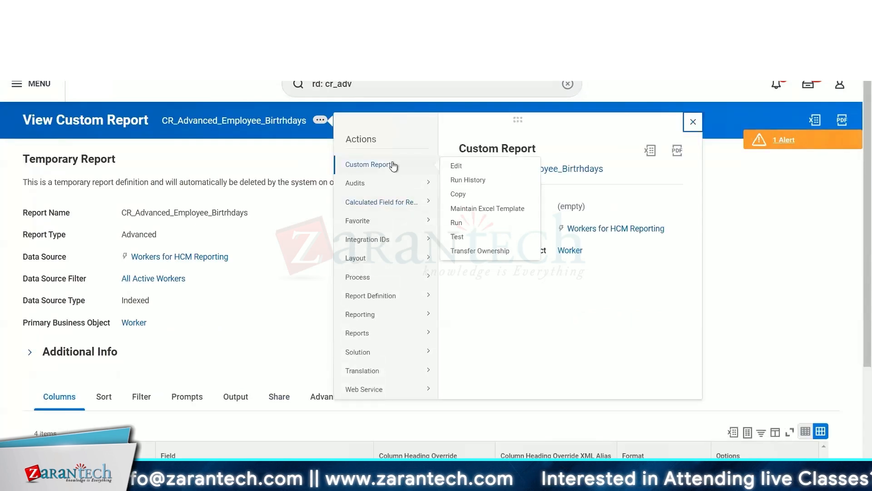
{"action": "left_click", "coordinate": [456, 166]}
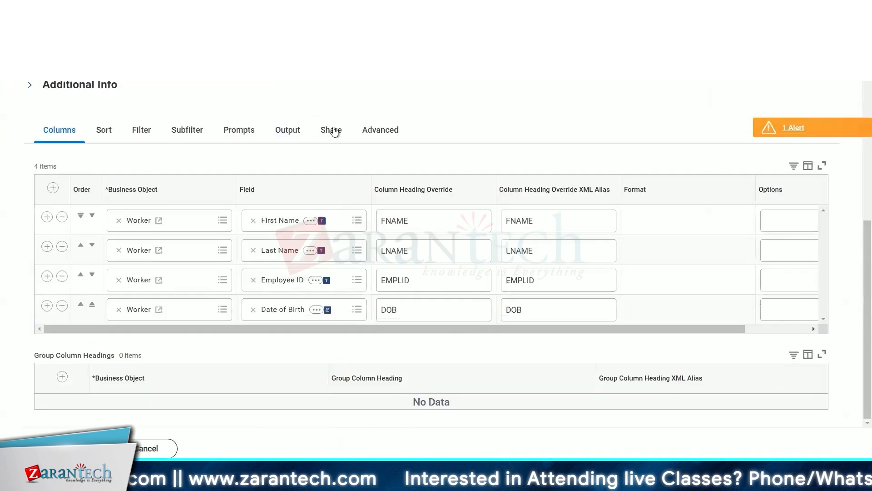
Share the report definition with specific authorized groups, adding the HR administrator group, and save the report.
{"action": "left_click", "coordinate": [334, 132]}
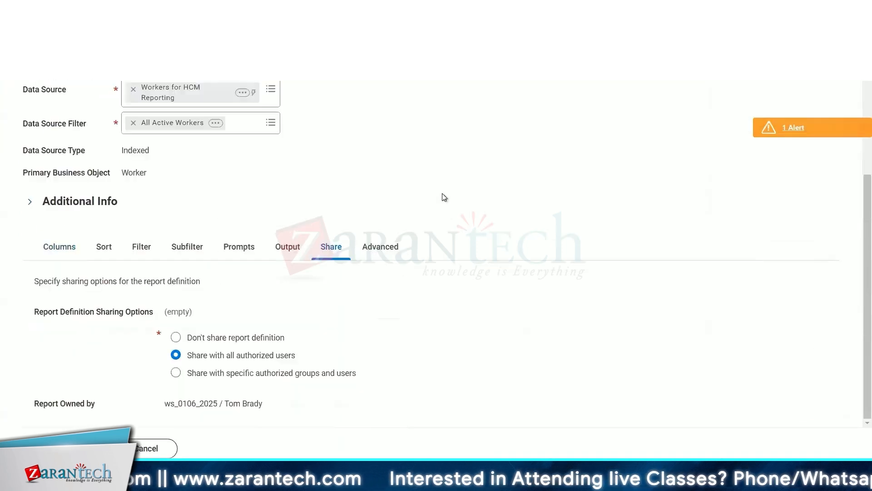
{"action": "left_click", "coordinate": [220, 379]}
{"action": "scroll", "coordinate": [416, 334], "scroll_direction": "down", "scroll_amount": 1}
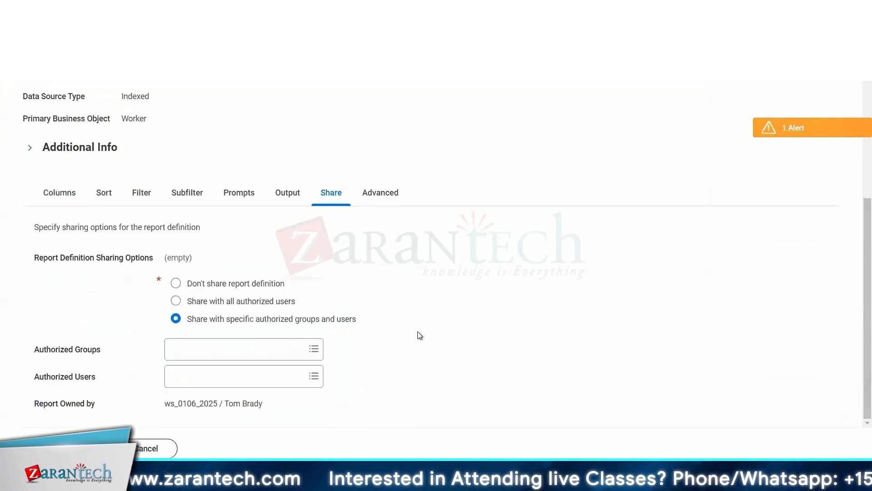
{"action": "left_click", "coordinate": [234, 350]}
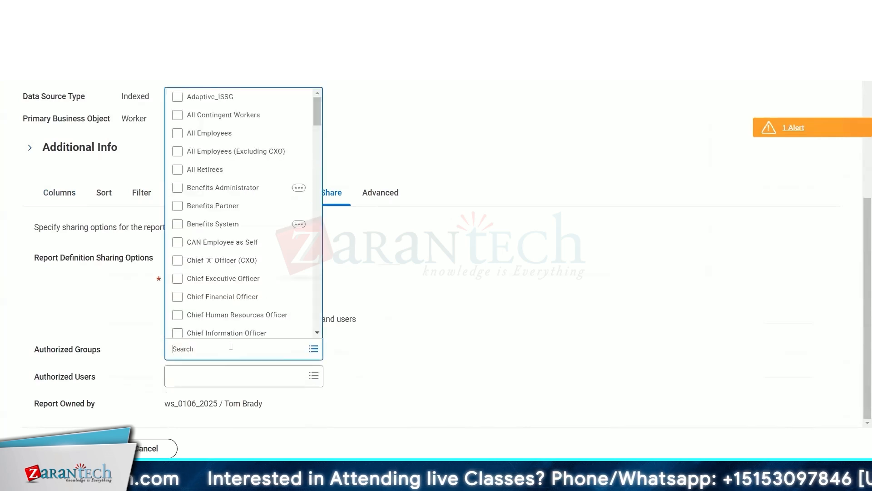
{"action": "type", "text": "hr dami4++"}
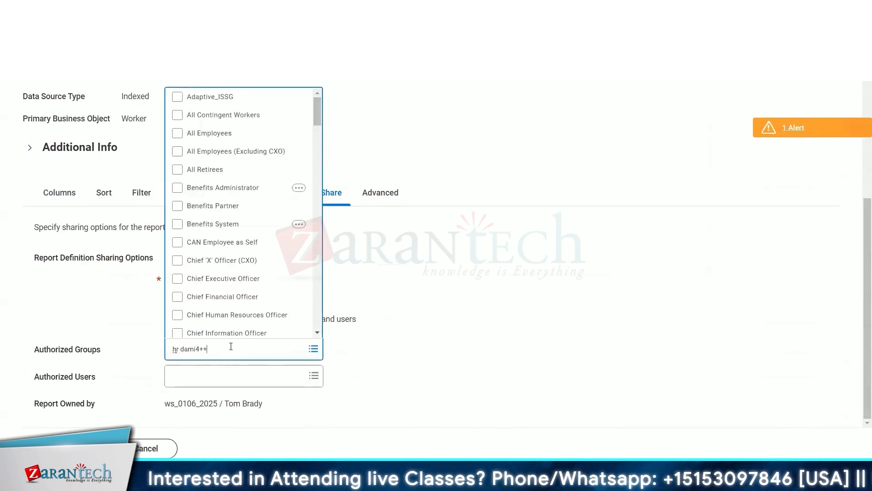
{"action": "key", "text": "BackSpace"}
{"action": "key", "text": "BackSpace"}
{"action": "key", "text": "BackSpace"}
{"action": "key", "text": "BackSpace"}
{"action": "key", "text": "BackSpace"}
{"action": "key", "text": "BackSpace"}
{"action": "key", "text": "BackSpace"}
{"action": "type", "text": "admin"}
{"action": "key", "text": "Return"}
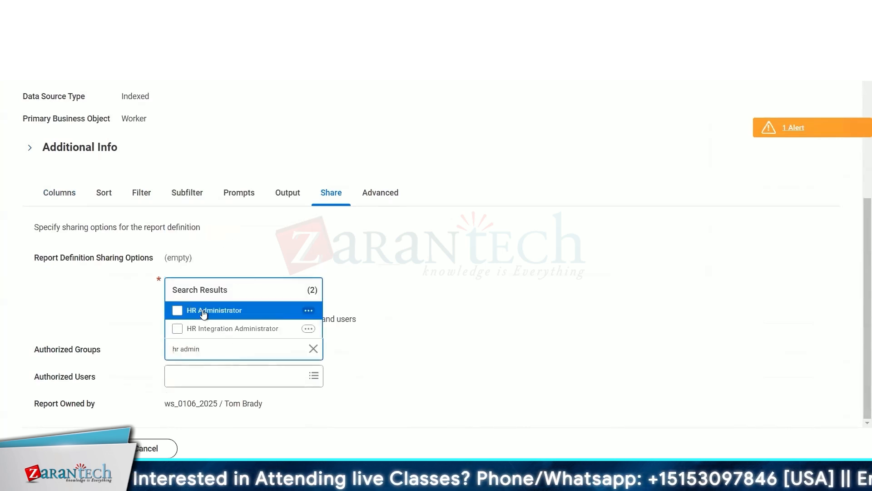
{"action": "left_click", "coordinate": [201, 311]}
{"action": "left_click", "coordinate": [495, 265]}
{"action": "left_click", "coordinate": [150, 448]}
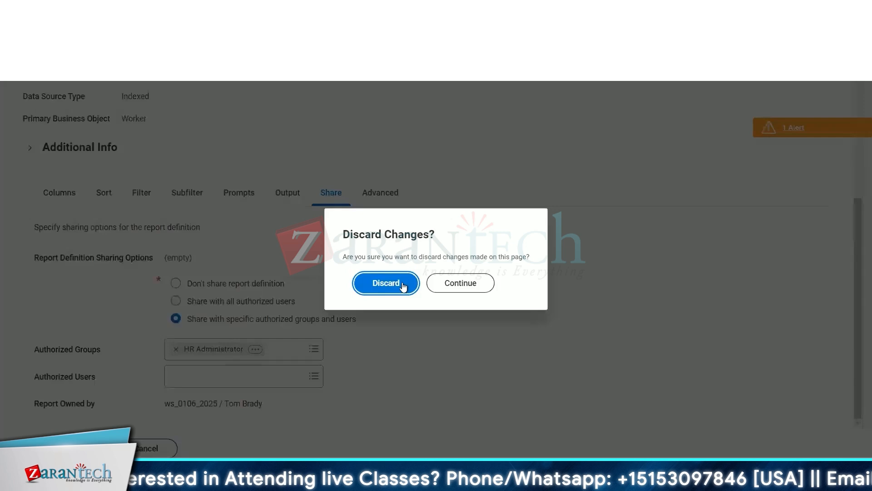
{"action": "left_click", "coordinate": [402, 284]}
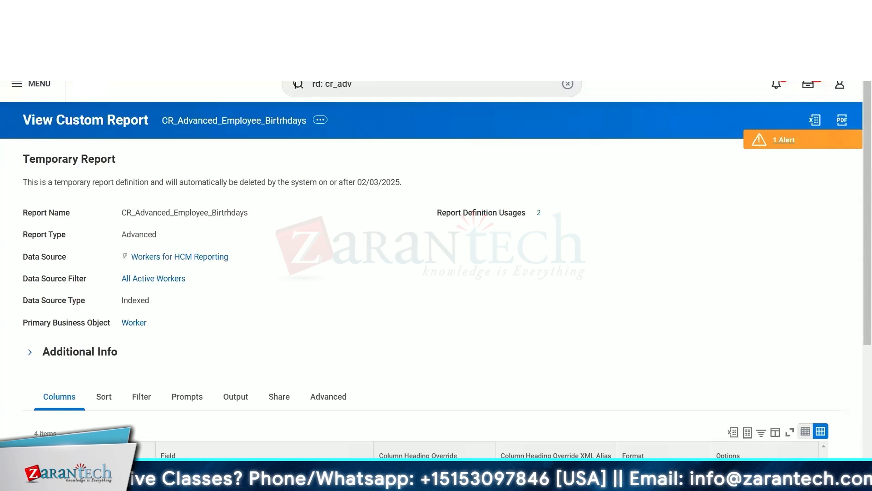
Open the report's related actions again and review the Custom Report options.
{"action": "left_click", "coordinate": [368, 84]}
{"action": "key", "text": "ctrl+a"}
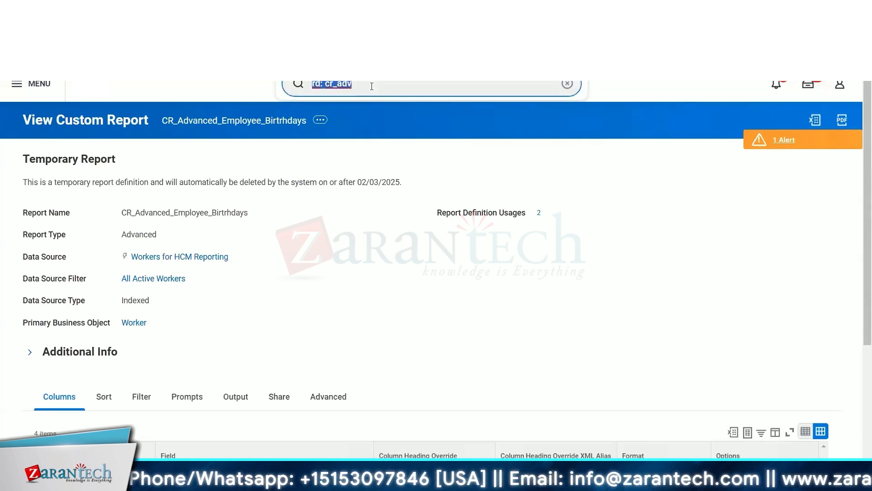
{"action": "scroll", "coordinate": [335, 233], "scroll_direction": "down", "scroll_amount": 4}
{"action": "scroll", "coordinate": [323, 230], "scroll_direction": "up", "scroll_amount": 4}
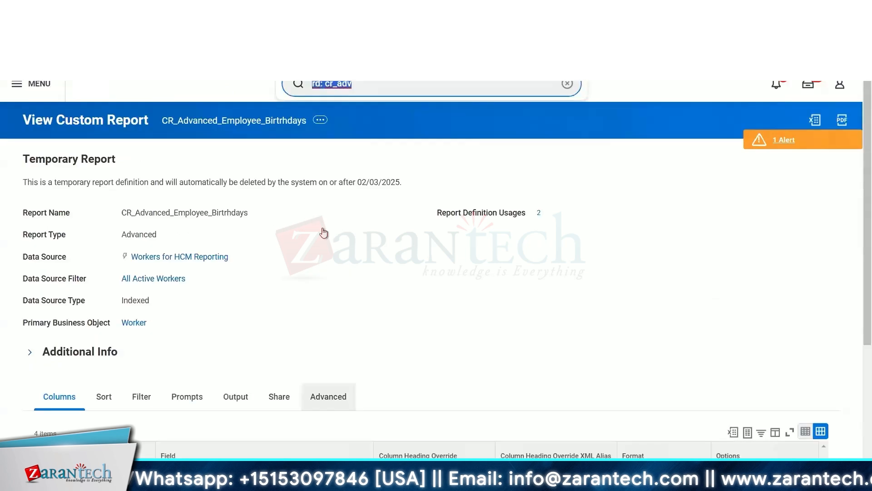
{"action": "left_click", "coordinate": [320, 120]}
{"action": "mouse_move", "coordinate": [381, 168]}
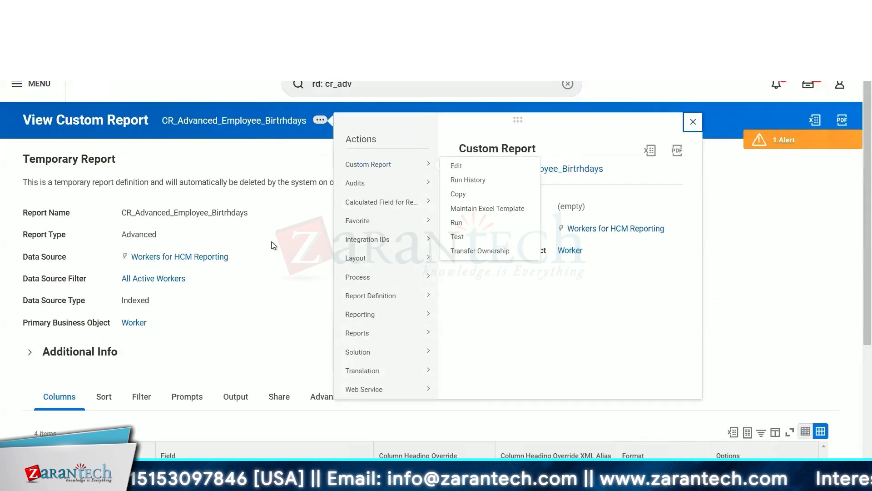
Switch to the Module 7 Advanced Report Type slides window.
{"action": "key", "text": "alt+Tab"}
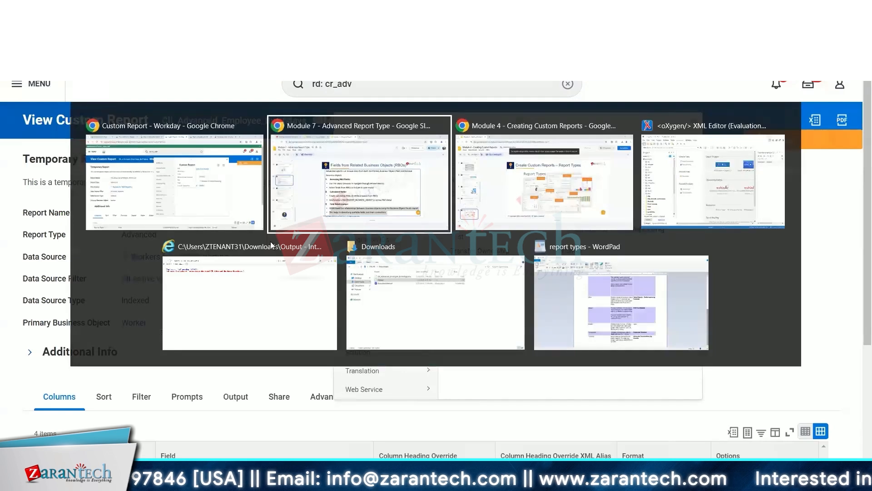
{"action": "left_click", "coordinate": [339, 174]}
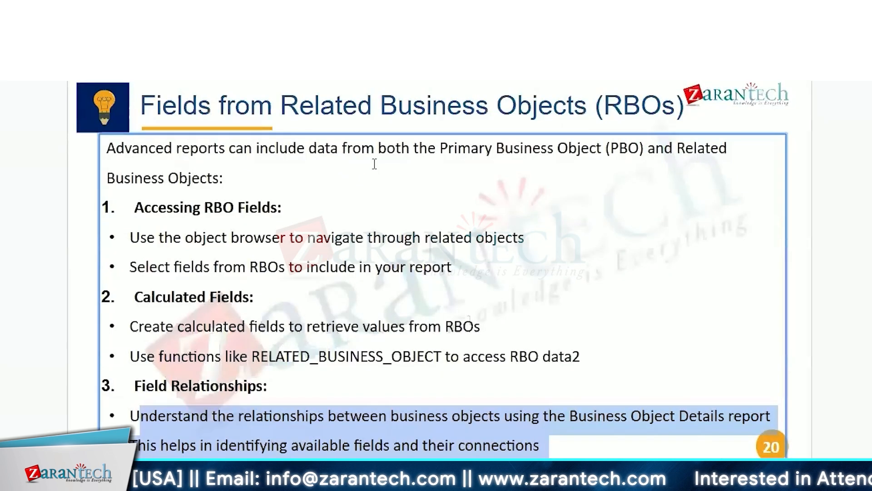
Scroll through the slides on related business objects and subfiltering.
{"action": "scroll", "coordinate": [375, 164], "scroll_direction": "down", "scroll_amount": 1}
{"action": "scroll", "coordinate": [374, 164], "scroll_direction": "down", "scroll_amount": 1}
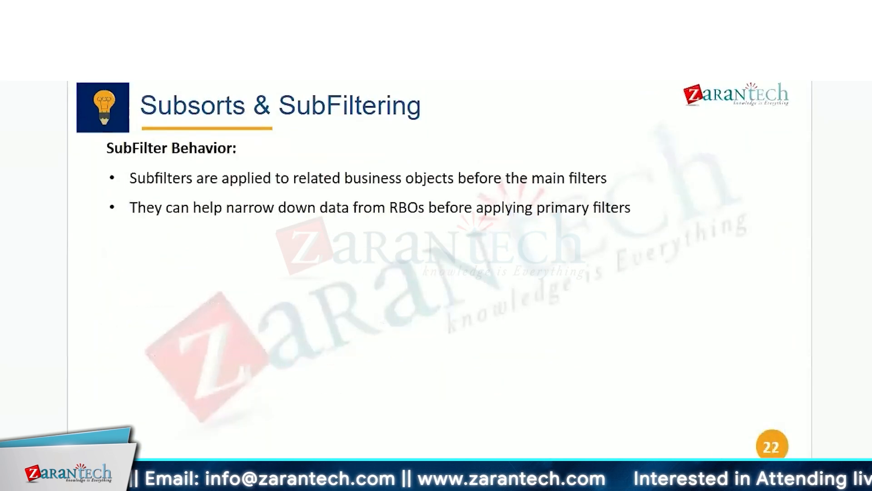
{"action": "scroll", "coordinate": [375, 164], "scroll_direction": "up", "scroll_amount": 2}
Return to the Edit Custom Report window, add a new Worker column row and open its field options.
{"action": "key", "text": "alt+Tab"}
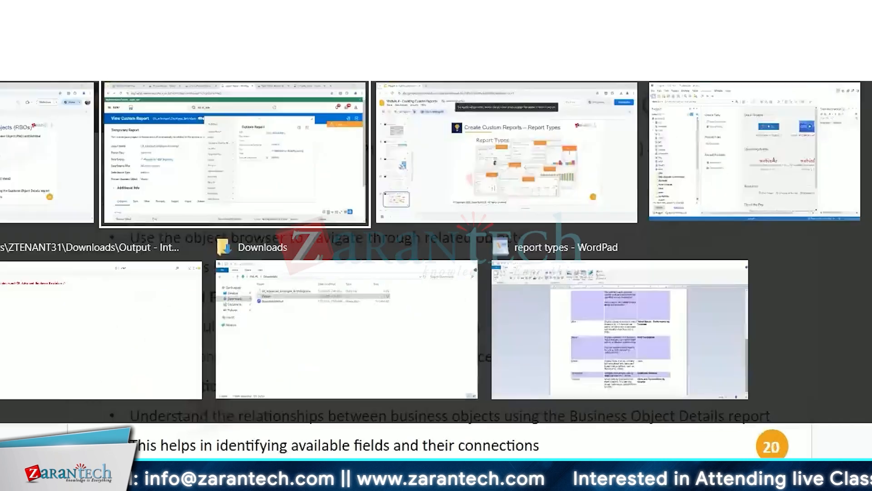
{"action": "left_click", "coordinate": [456, 166]}
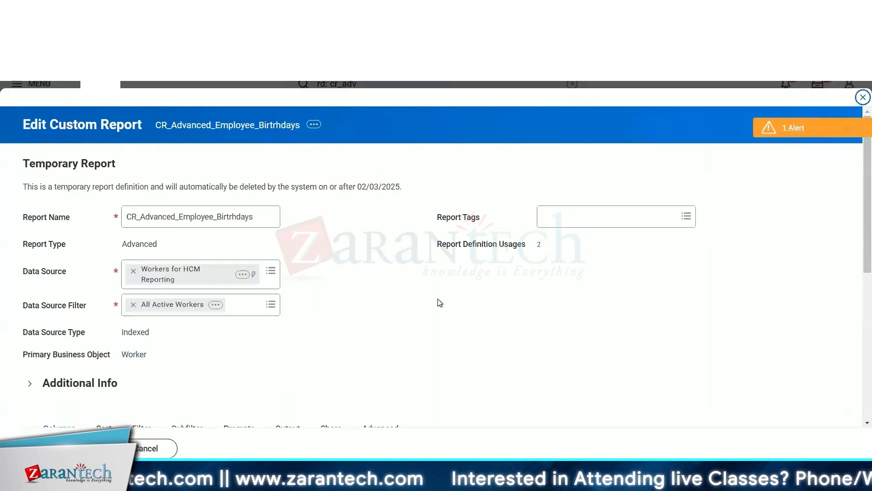
{"action": "scroll", "coordinate": [439, 303], "scroll_direction": "down", "scroll_amount": 5}
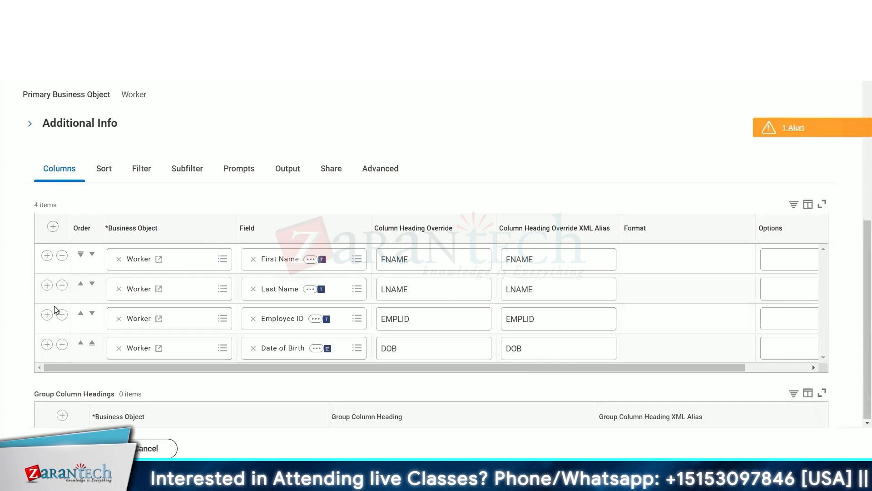
{"action": "scroll", "coordinate": [52, 307], "scroll_direction": "down", "scroll_amount": 1}
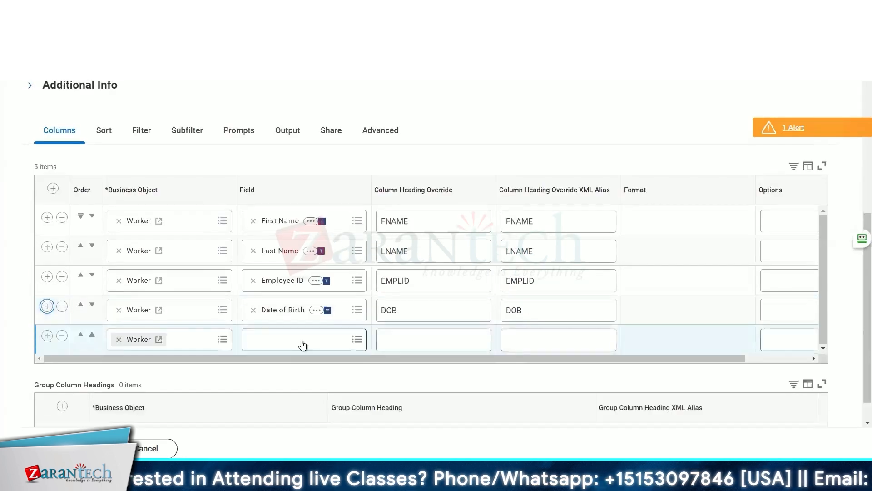
{"action": "left_click", "coordinate": [302, 340]}
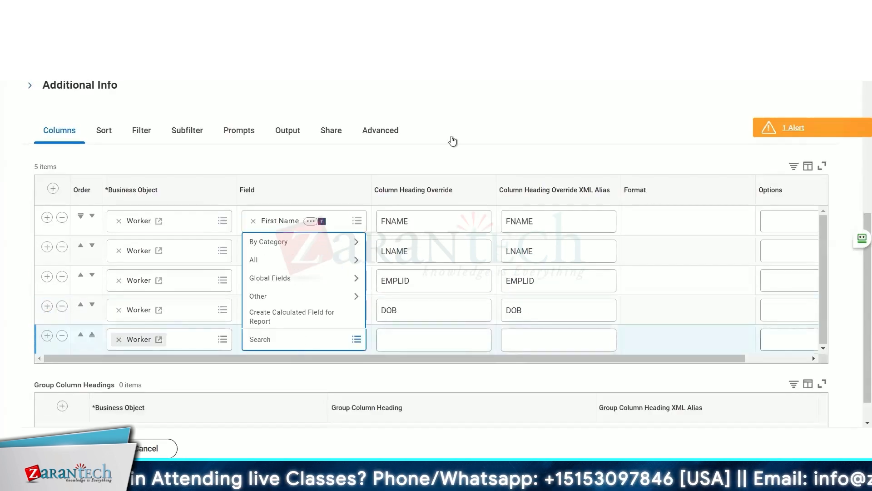
{"action": "left_click", "coordinate": [465, 119]}
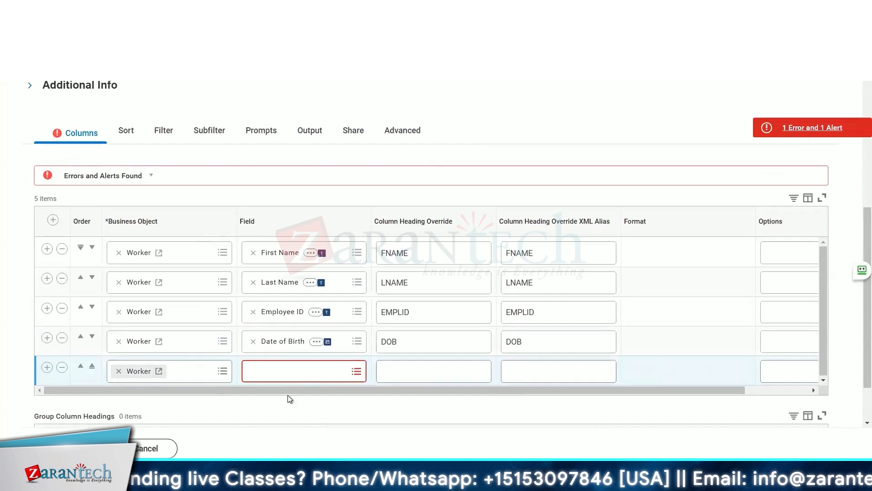
{"action": "left_click", "coordinate": [320, 379]}
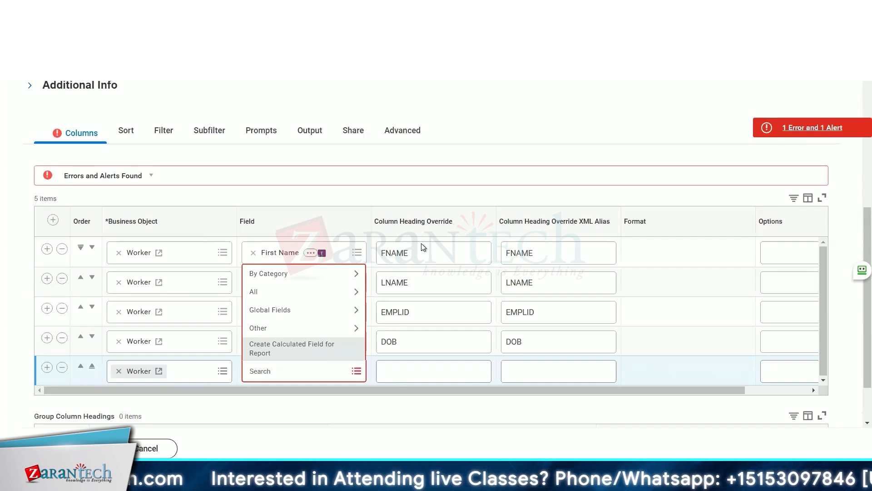
{"action": "left_click", "coordinate": [305, 344]}
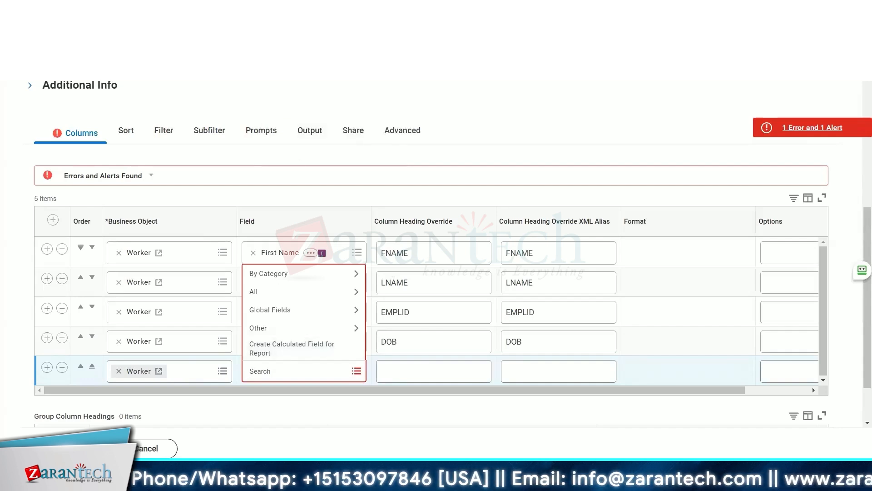
Switch to the other Workday tab, dismiss the session recovery prompt and search for the Create Calculated Field task.
{"action": "left_click", "coordinate": [411, 13]}
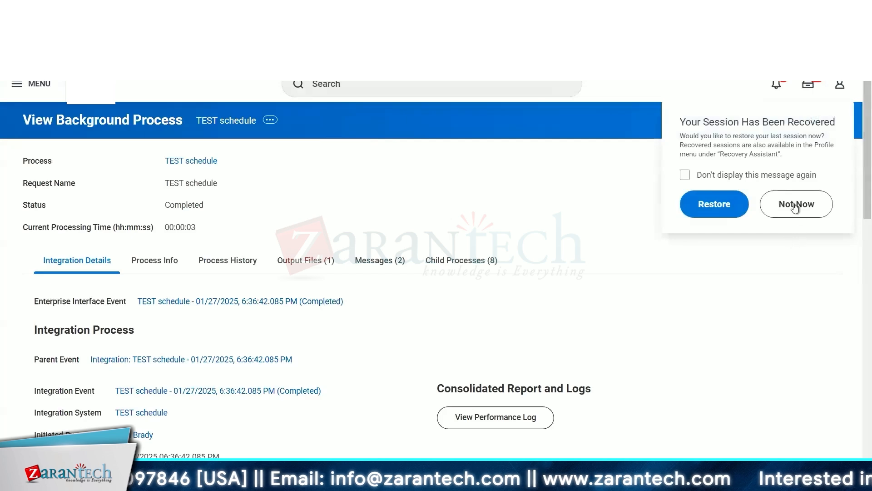
{"action": "left_click", "coordinate": [795, 205]}
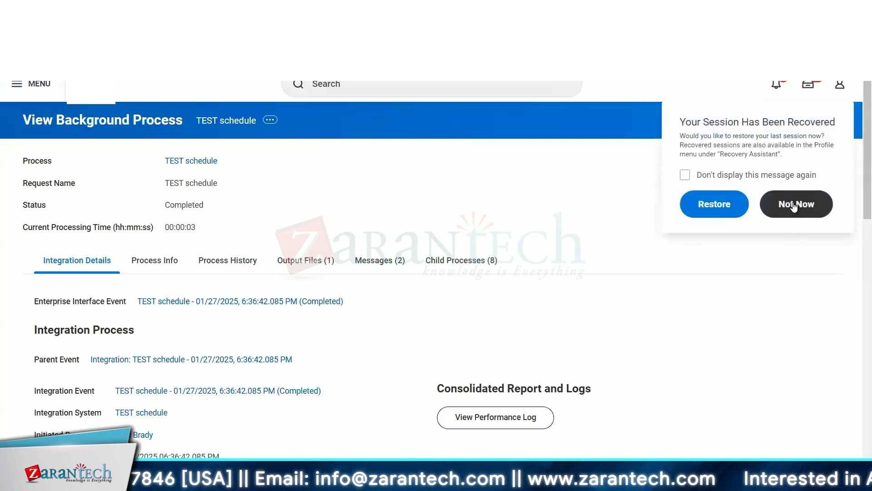
{"action": "left_click", "coordinate": [359, 86]}
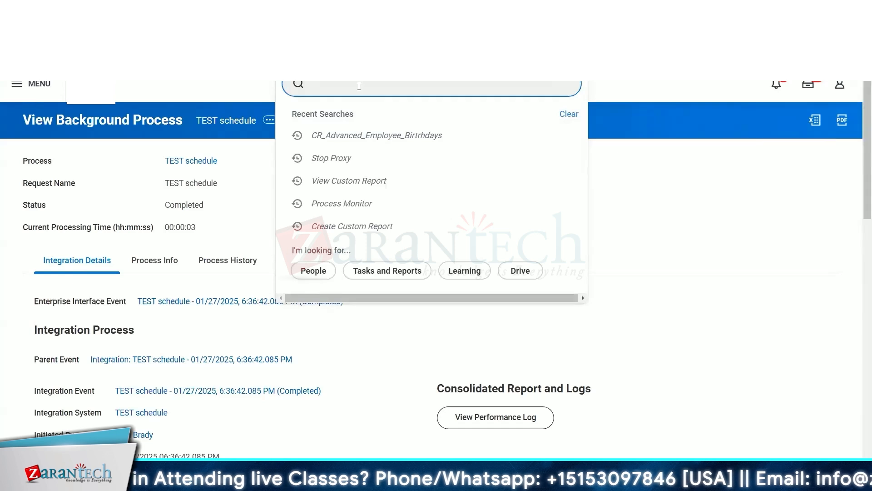
{"action": "type", "text": "rd"}
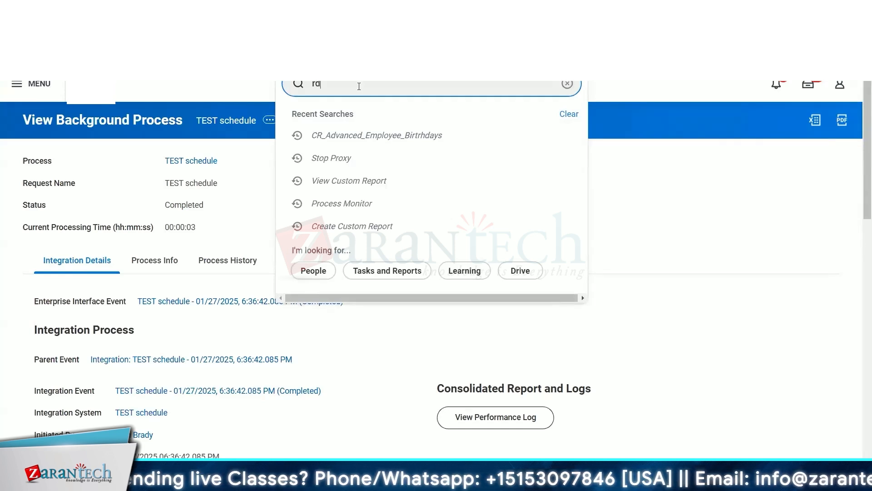
{"action": "key", "text": "BackSpace"}
{"action": "key", "text": "BackSpace"}
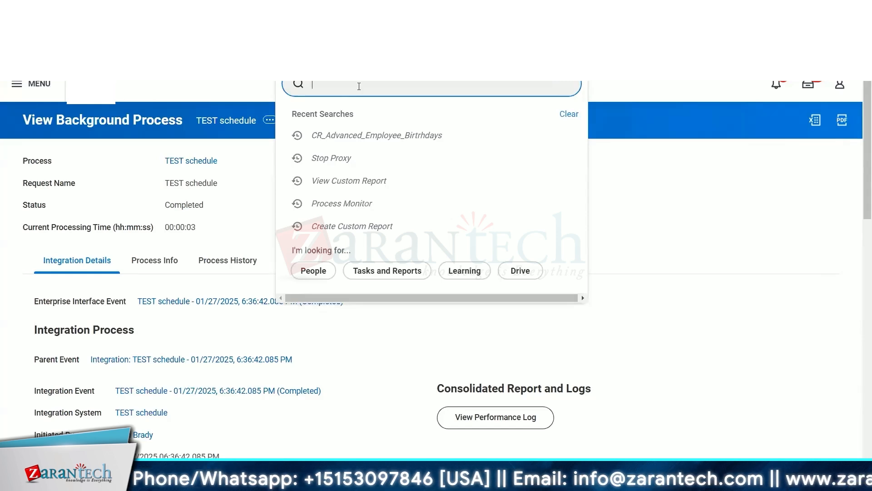
{"action": "type", "text": "cre"}
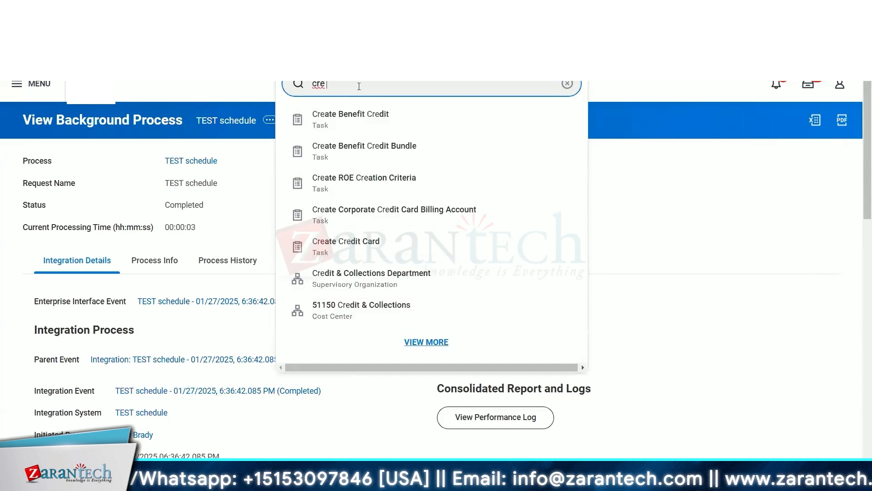
{"action": "type", "text": " cal f"}
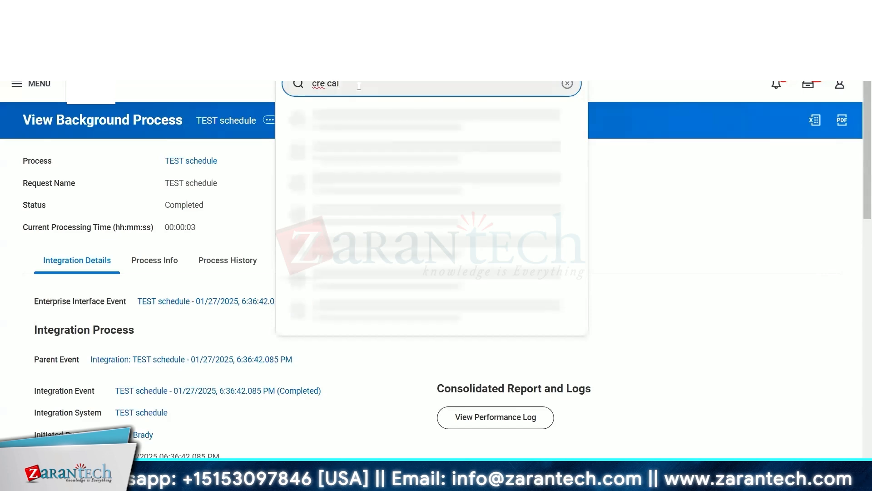
{"action": "key", "text": "BackSpace"}
{"action": "key", "text": "BackSpace"}
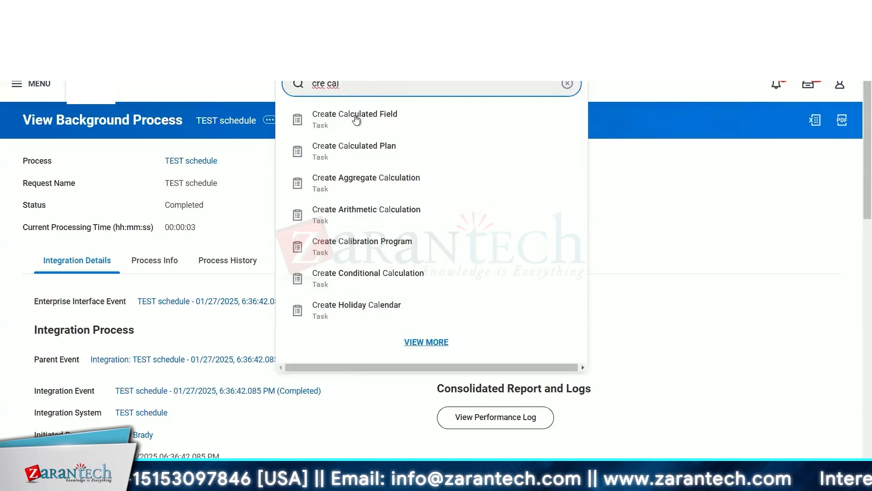
Start a calculated field named CF_Worker_FullName on the Worker business object.
{"action": "left_click", "coordinate": [357, 120]}
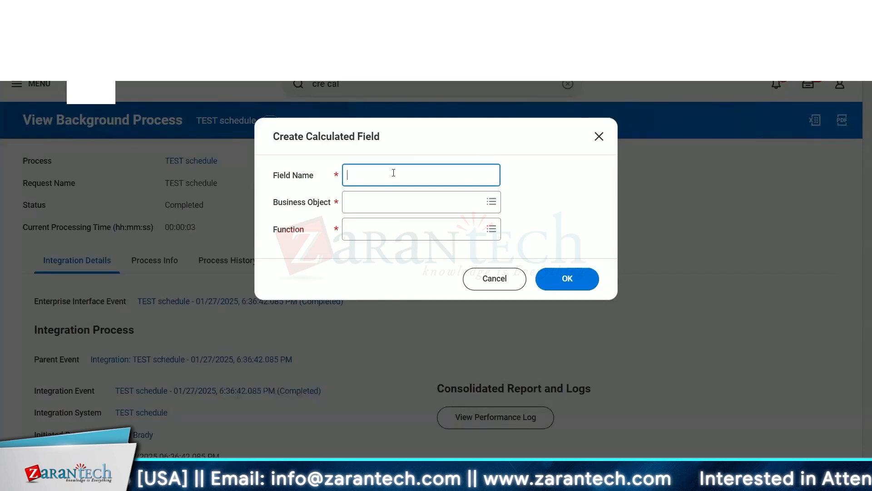
{"action": "type", "text": "CF"}
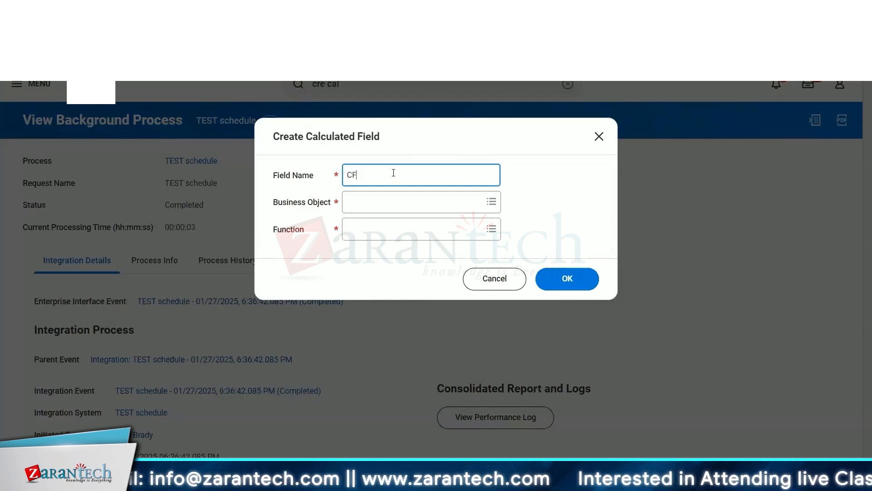
{"action": "type", "text": "_"}
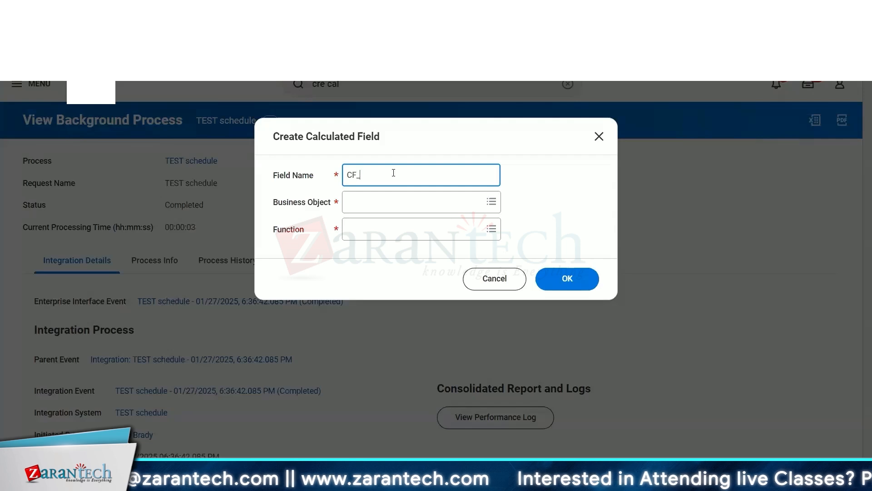
{"action": "type", "text": "Worker"}
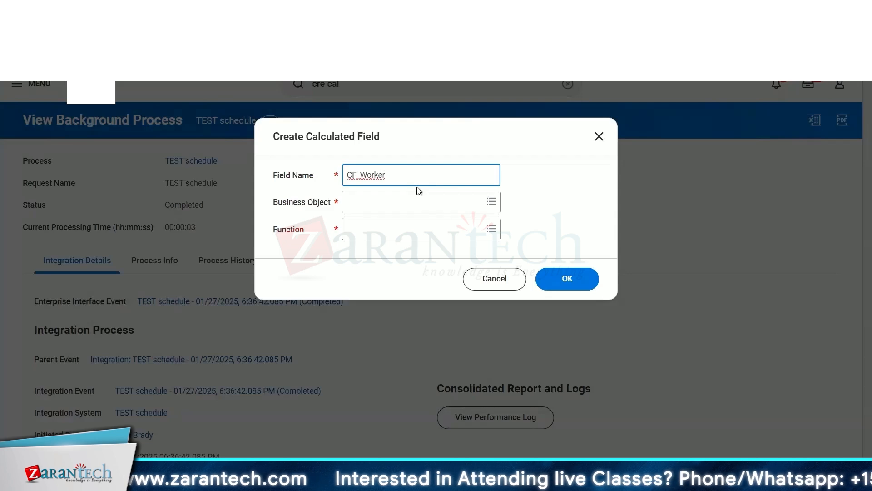
{"action": "type", "text": "_"}
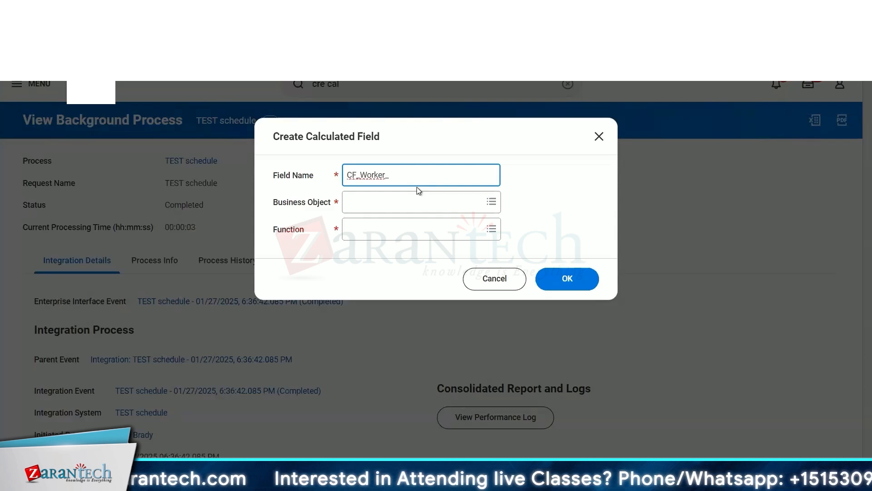
{"action": "type", "text": "Ful"}
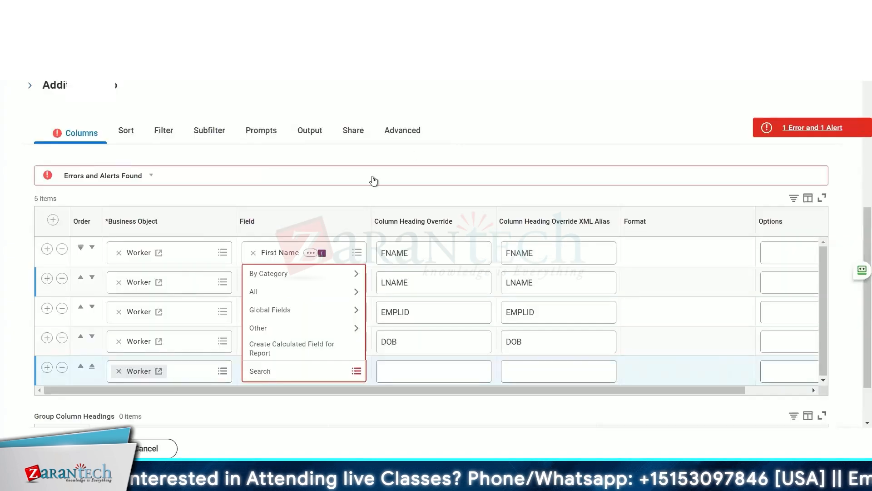
{"action": "left_click", "coordinate": [443, 143]}
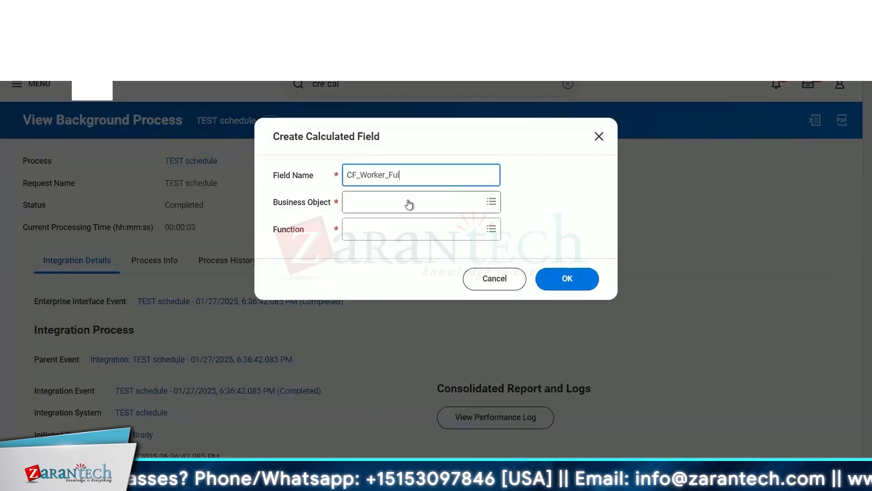
{"action": "type", "text": "L"}
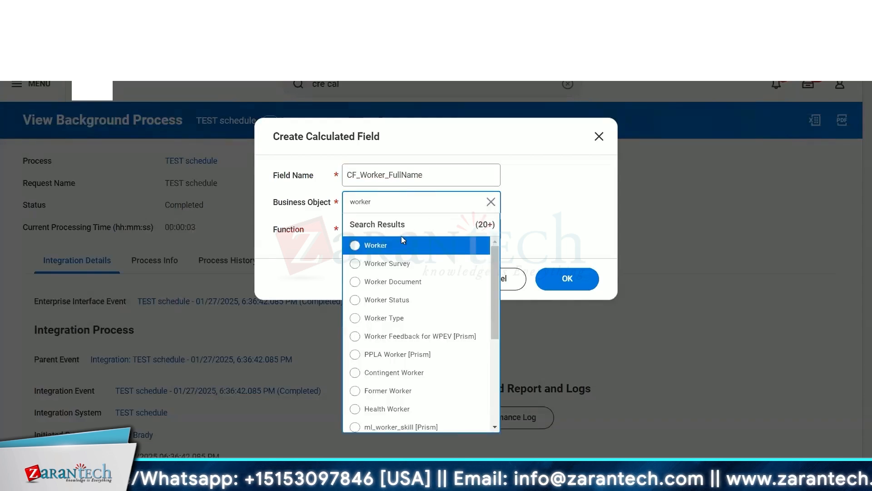
{"action": "left_click", "coordinate": [394, 244]}
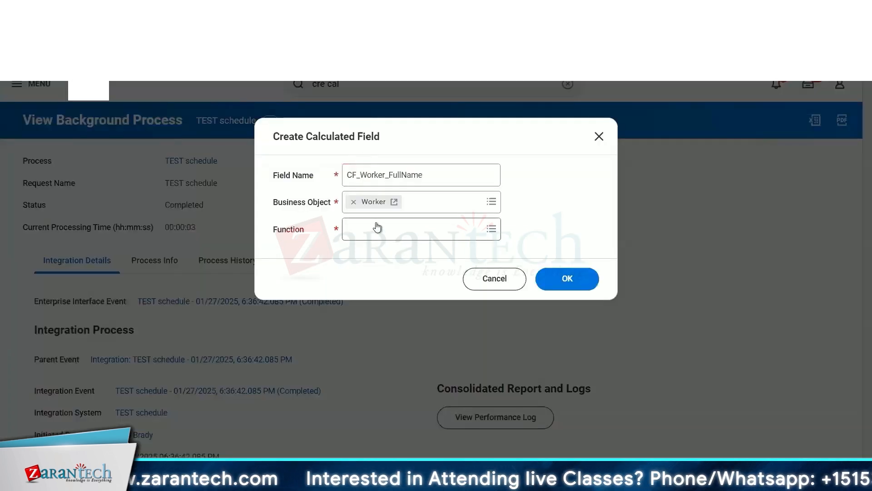
Browse the function list and choose the Concatenate Text function for the calculated field.
{"action": "left_click", "coordinate": [377, 227]}
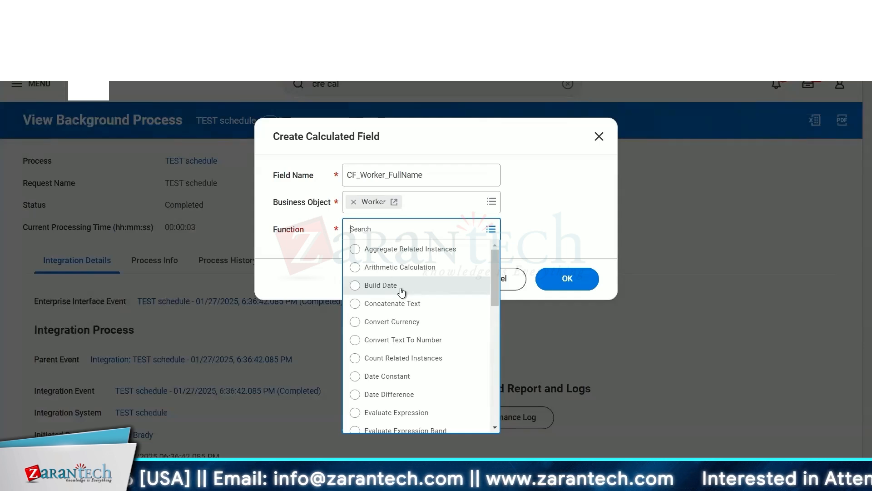
{"action": "scroll", "coordinate": [416, 351], "scroll_direction": "down", "scroll_amount": 2}
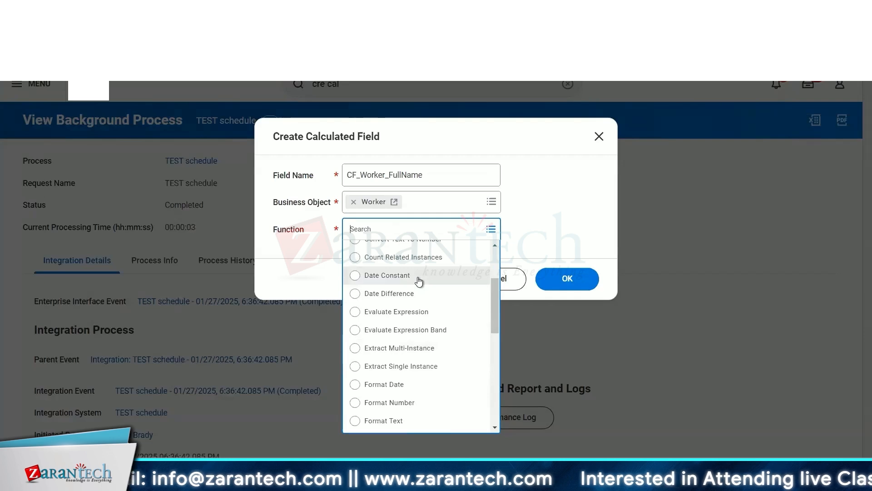
{"action": "scroll", "coordinate": [418, 278], "scroll_direction": "down", "scroll_amount": 5}
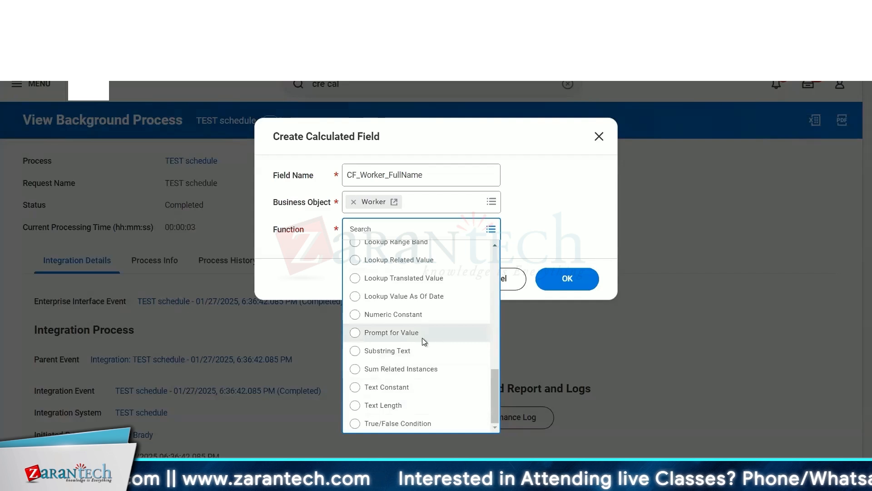
{"action": "scroll", "coordinate": [421, 338], "scroll_direction": "up", "scroll_amount": 3}
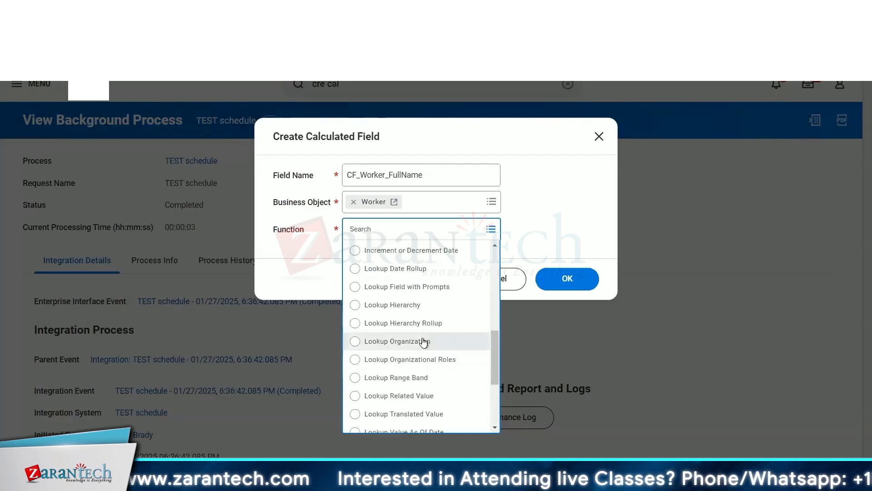
{"action": "scroll", "coordinate": [424, 342], "scroll_direction": "up", "scroll_amount": 6}
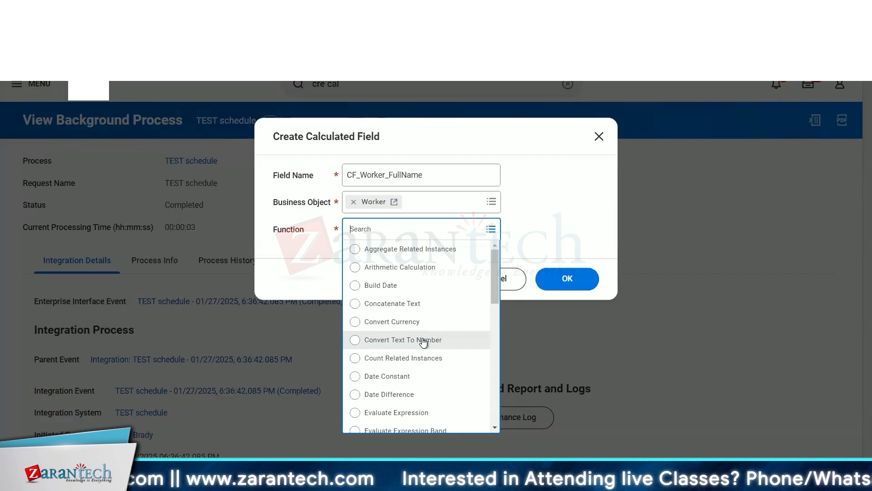
{"action": "left_click", "coordinate": [418, 303]}
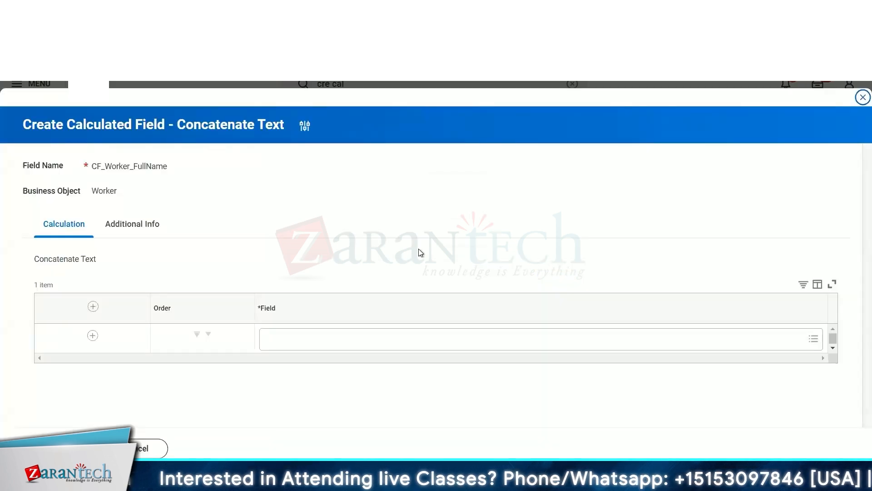
Search for full name as the first concatenated field and inspect the Full Name field's details.
{"action": "left_click", "coordinate": [280, 339]}
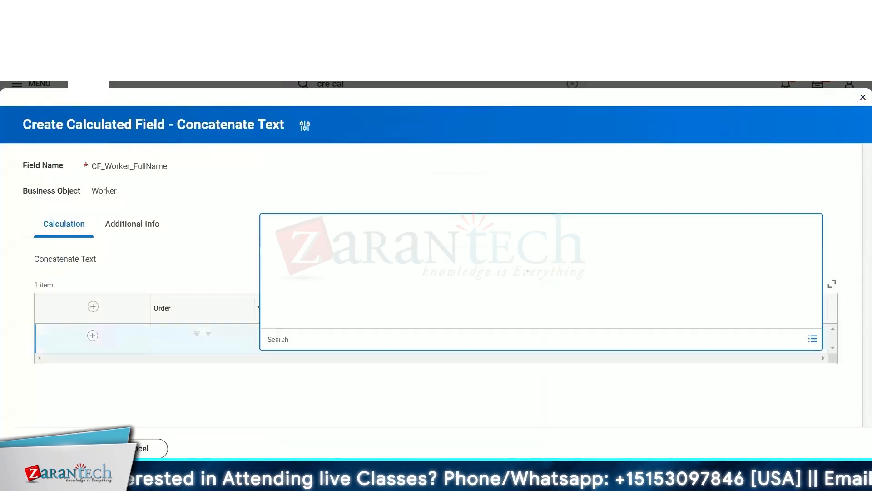
{"action": "type", "text": "full"}
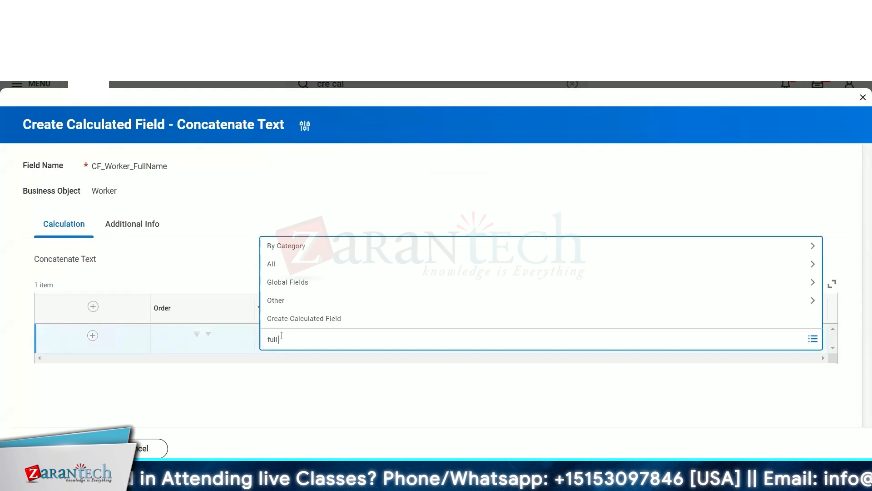
{"action": "type", "text": " name"}
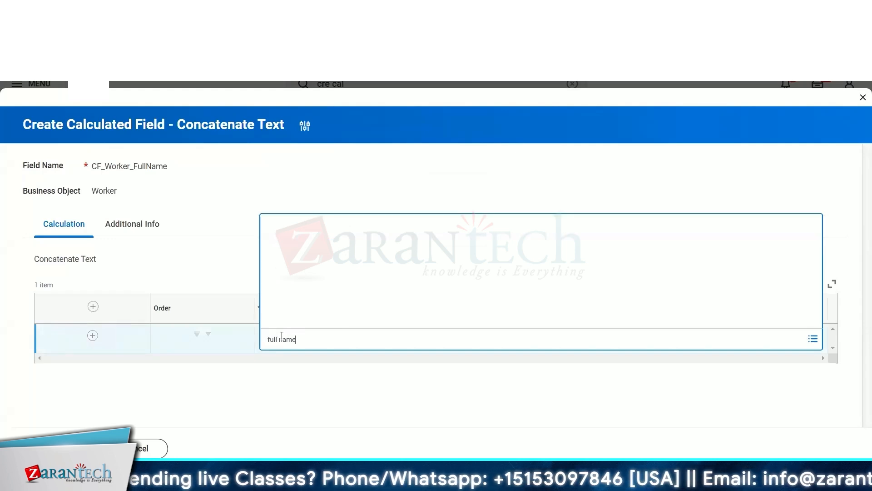
{"action": "key", "text": "Return"}
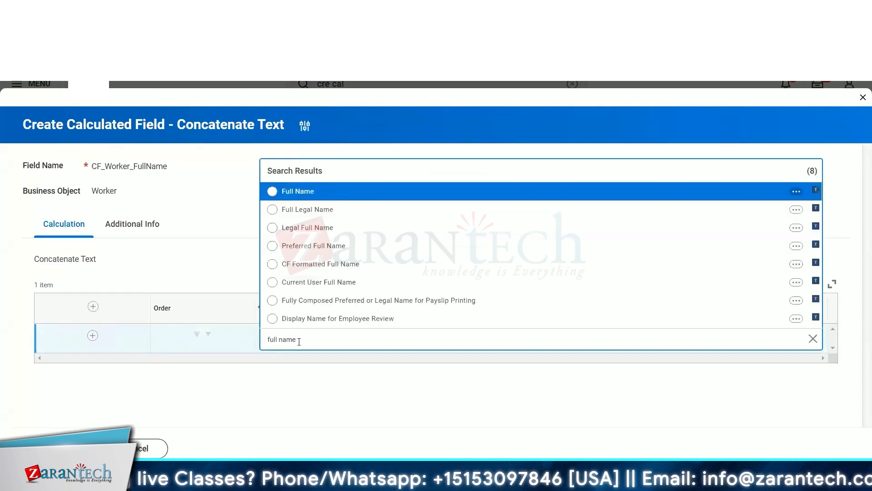
{"action": "left_click", "coordinate": [797, 191]}
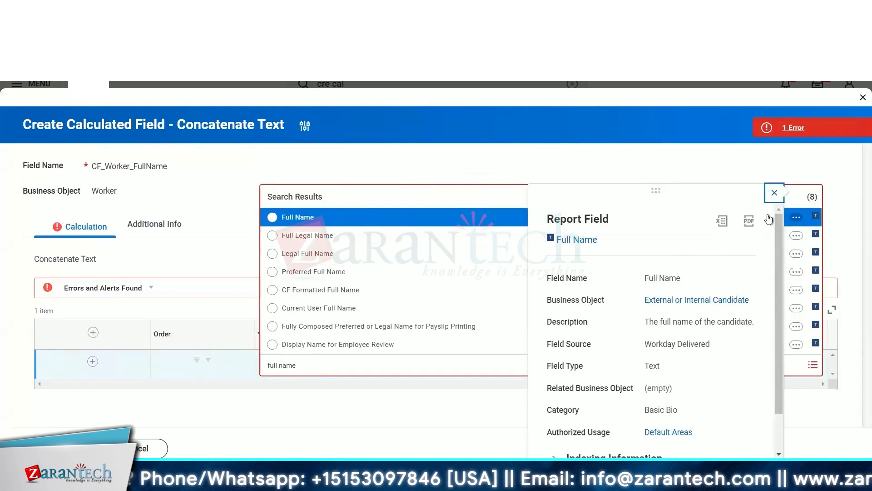
{"action": "left_click", "coordinate": [775, 192]}
{"action": "left_click", "coordinate": [274, 370]}
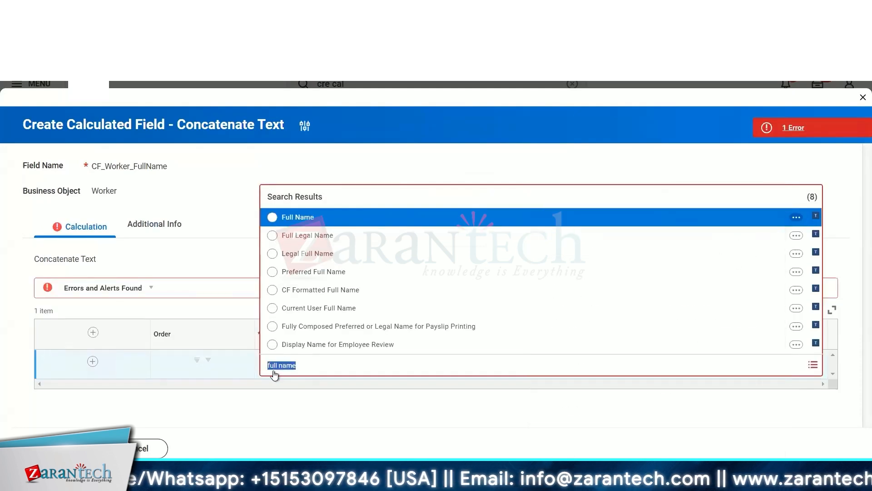
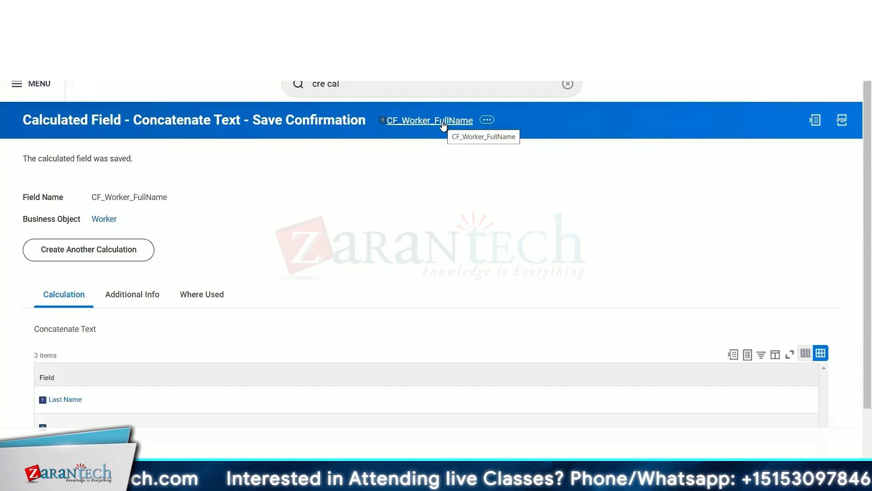
Copy the CF_Worker_FullName name from the save confirmation and add it as the field of the report's fifth column.
{"action": "right_click", "coordinate": [443, 124]}
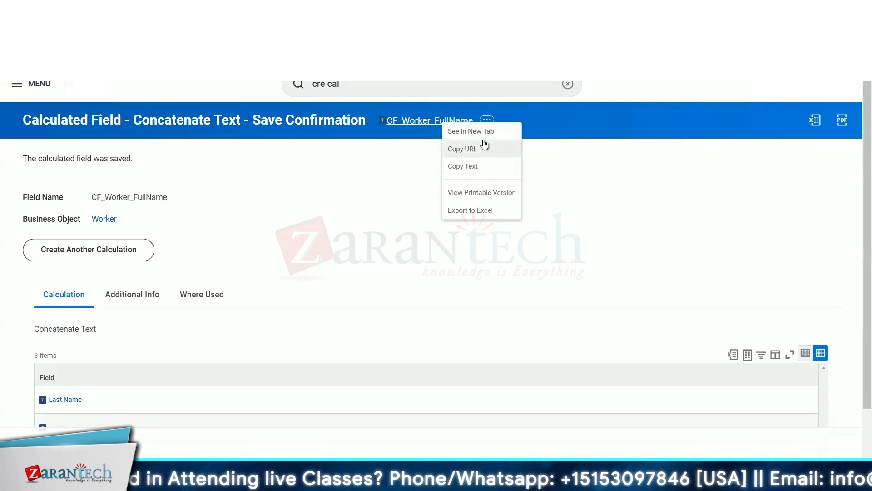
{"action": "left_click", "coordinate": [478, 166]}
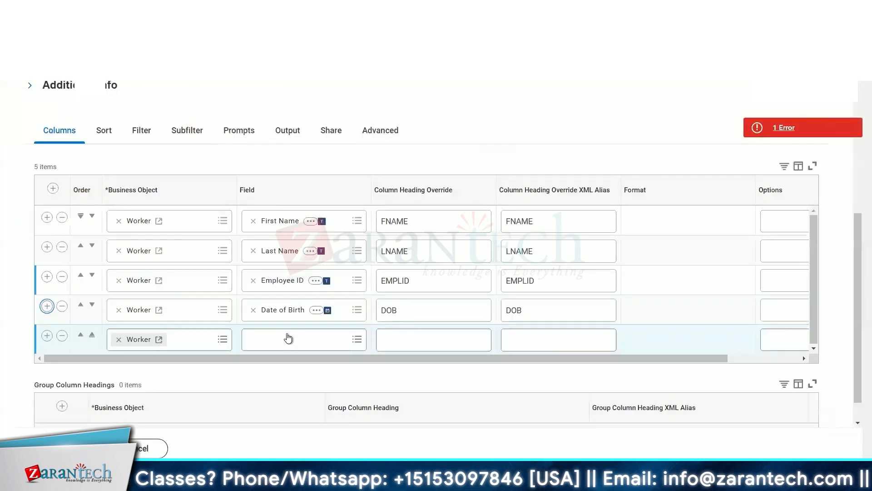
{"action": "left_click", "coordinate": [288, 338]}
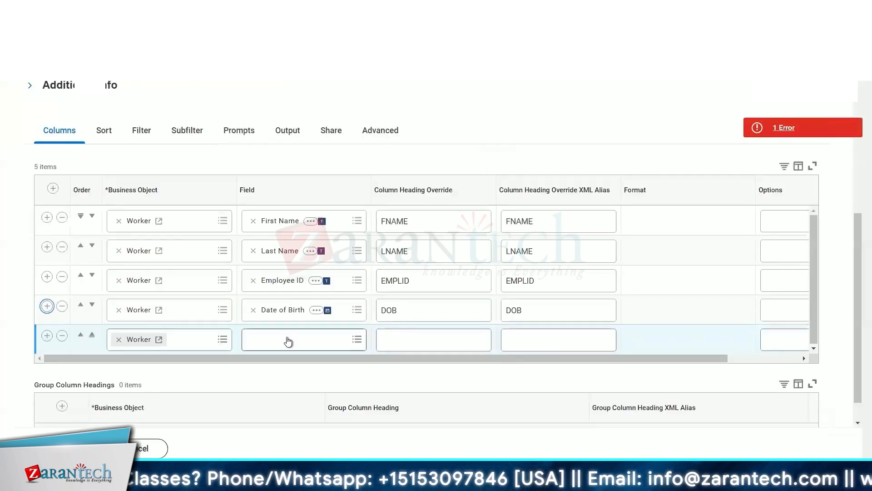
{"action": "type", "text": "CF_Worker_FullName"}
{"action": "key", "text": "Return"}
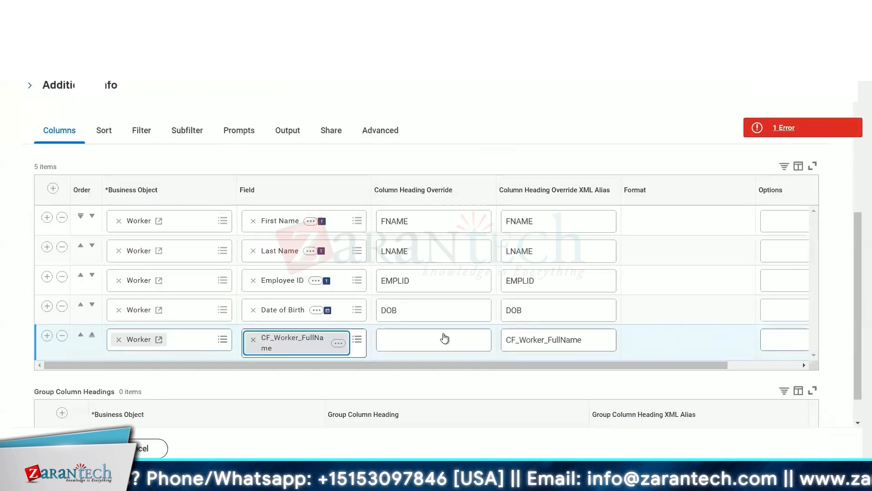
Set the CF_Worker_FullName column's heading override to FULLNAME.
{"action": "left_click", "coordinate": [415, 342]}
{"action": "type", "text": "FULLNAME"}
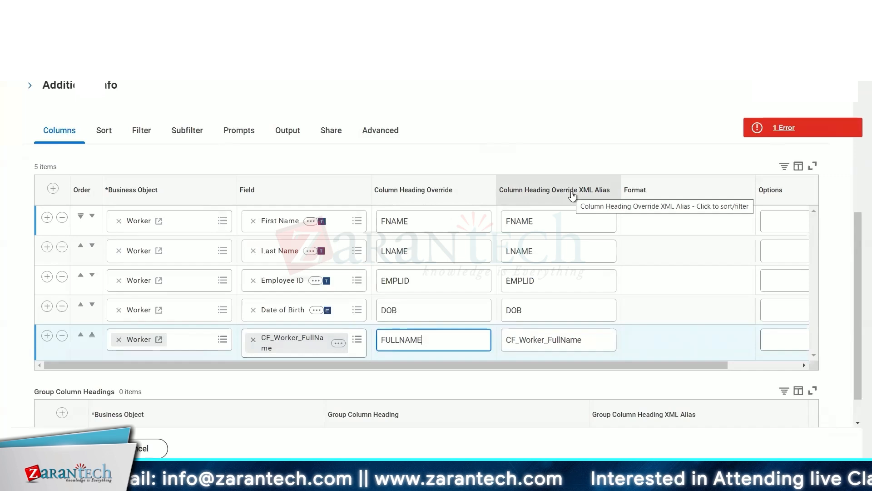
{"action": "left_click", "coordinate": [152, 112]}
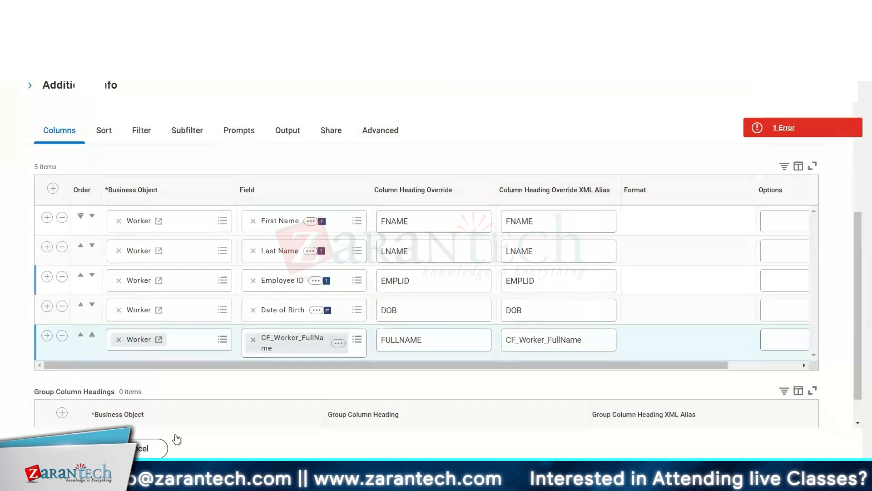
Switch to Notepad by launching it from the Start menu.
{"action": "mouse_move", "coordinate": [210, 482]}
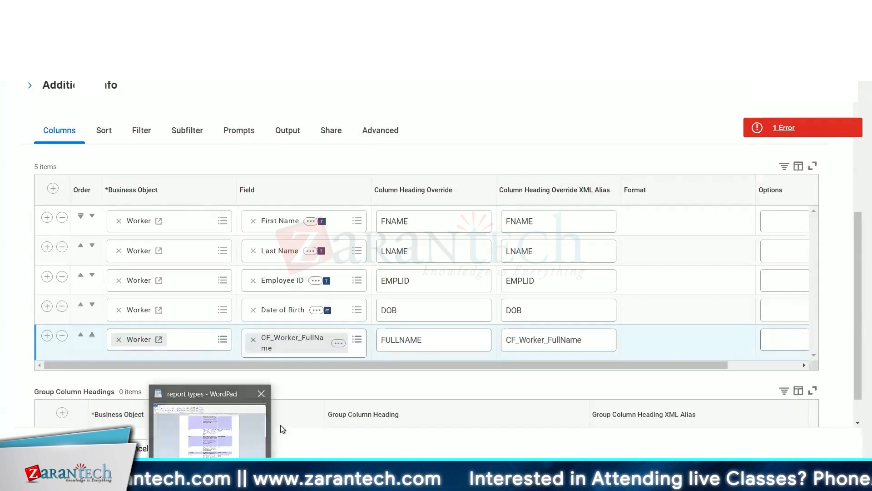
{"action": "left_click", "coordinate": [273, 481]}
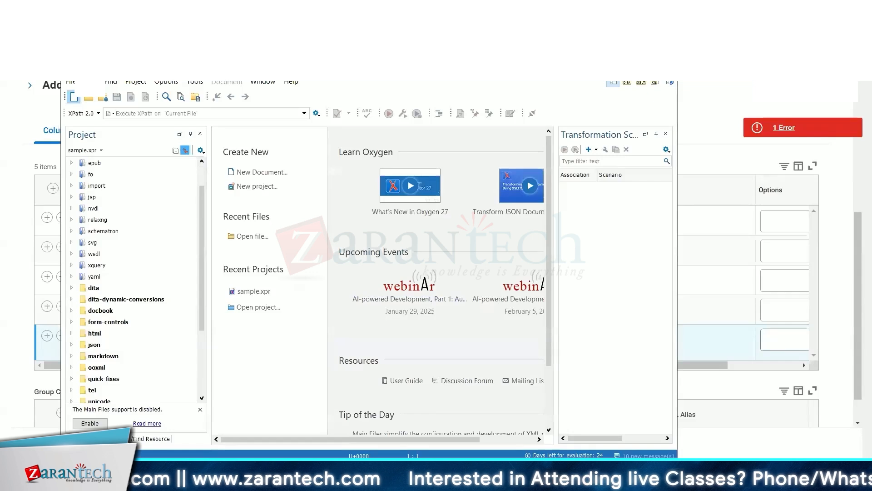
{"action": "left_click", "coordinate": [12, 481]}
{"action": "type", "text": "notepad"}
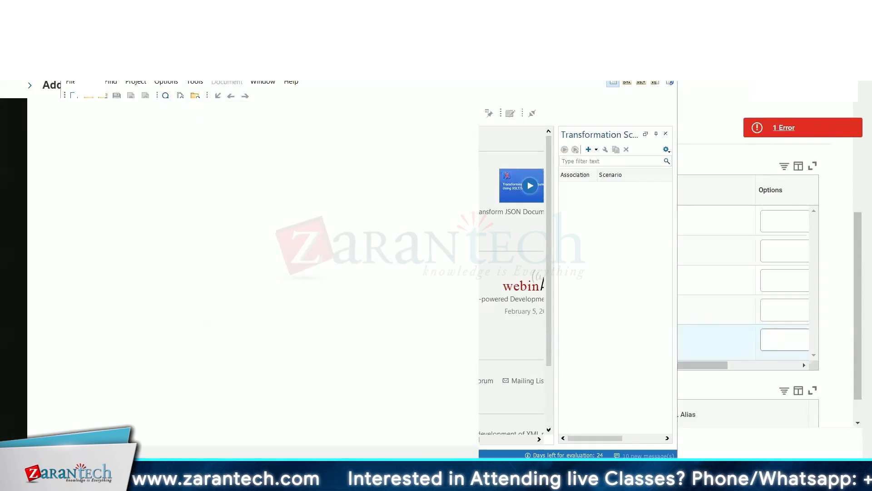
{"action": "key", "text": "Return"}
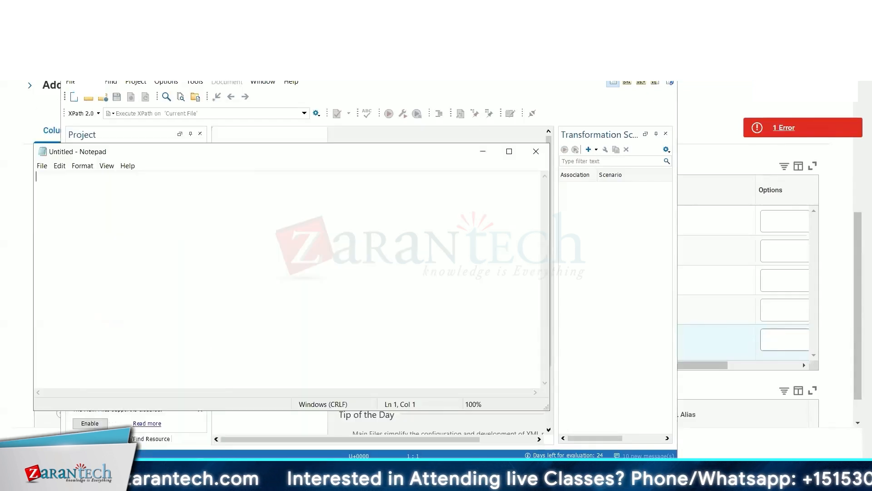
Write opening and closing Worker tags on separate lines with a blank line between them.
{"action": "type", "text": "<Workewr"}
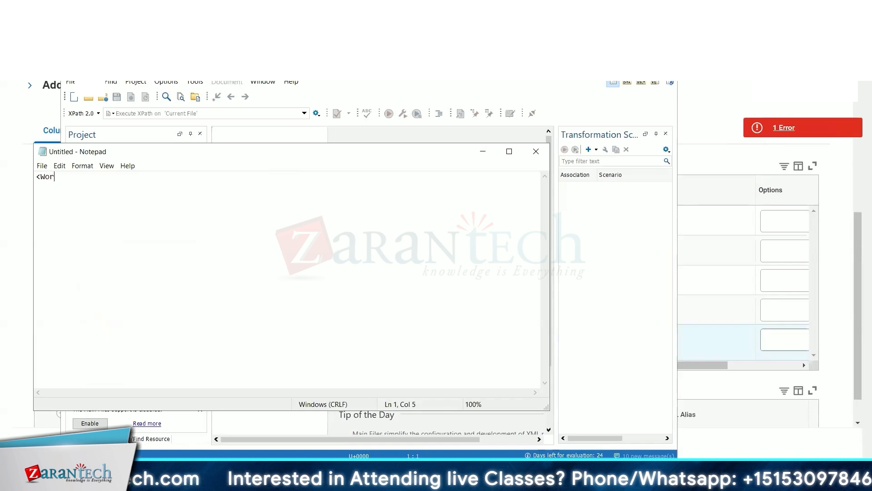
{"action": "key", "text": "BackSpace"}
{"action": "key", "text": "BackSpace"}
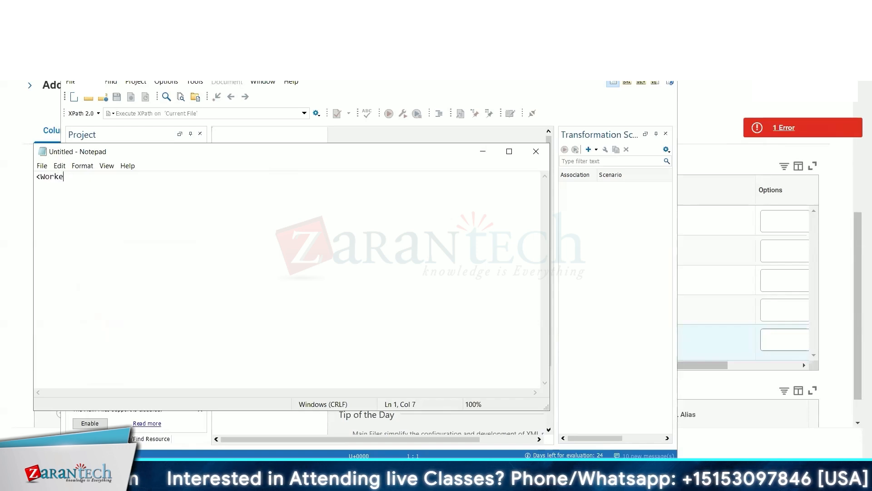
{"action": "type", "text": "r"}
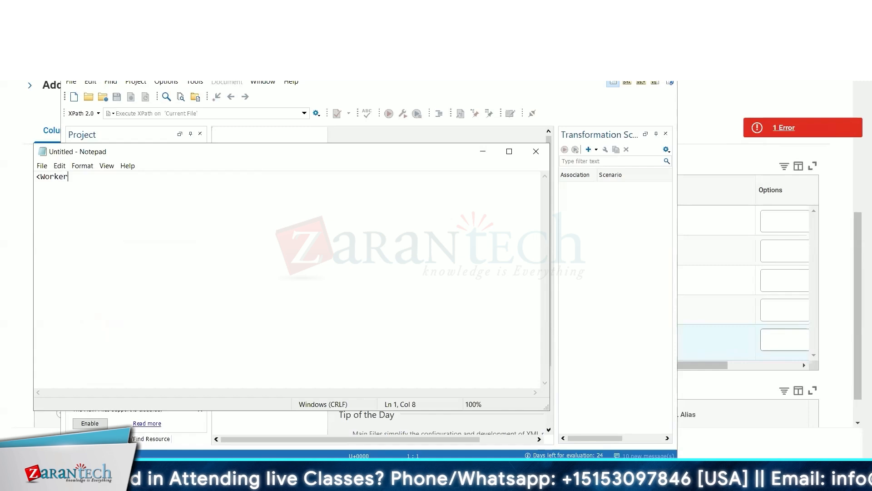
{"action": "type", "text": ">"}
{"action": "key", "text": "Return"}
{"action": "key", "text": "Return"}
{"action": "type", "text": "</Worker>"}
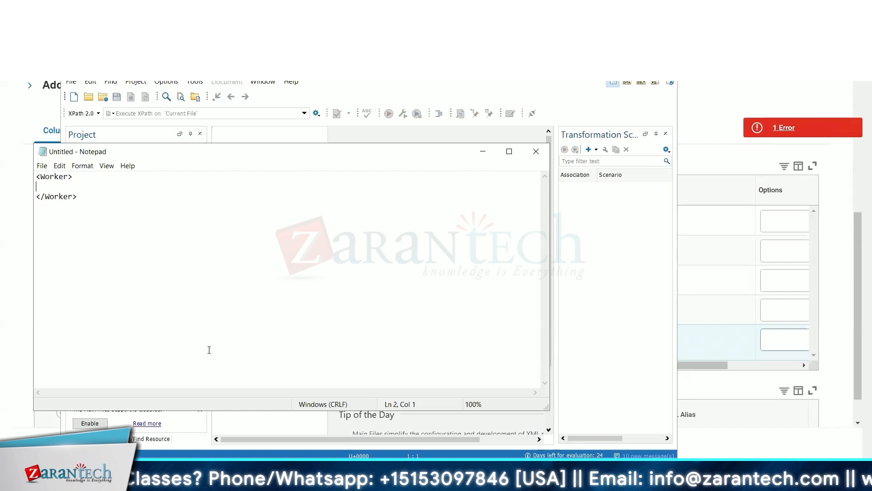
Return to Notepad and add an indented FNAME element holding a sample first name inside the Worker element.
{"action": "key", "text": "alt+Tab"}
{"action": "key", "text": "alt+Tab"}
{"action": "key", "text": "Tab"}
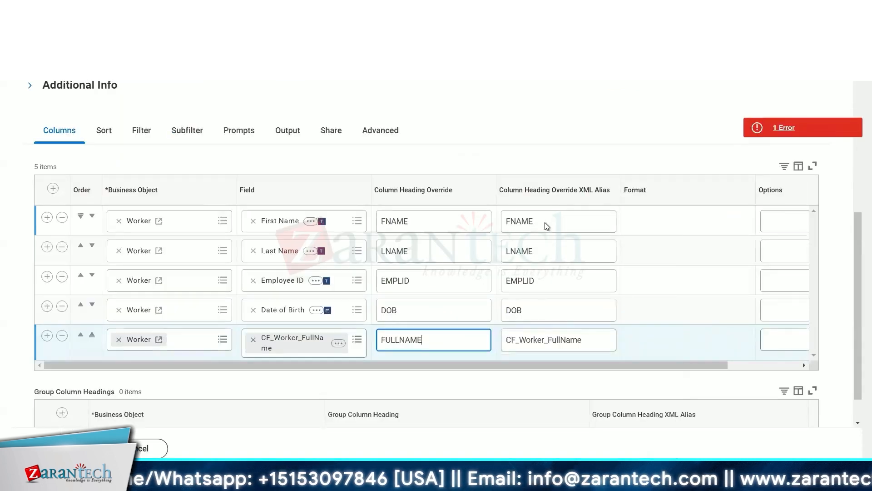
{"action": "key", "text": "alt+Tab"}
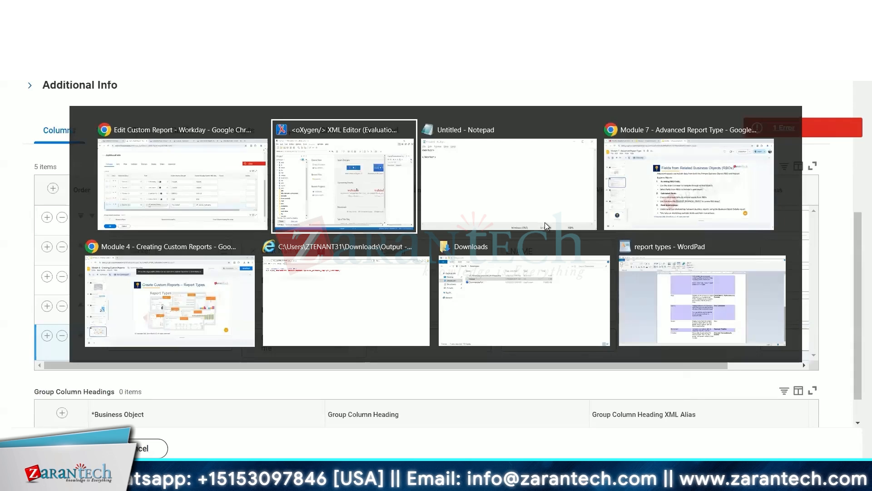
{"action": "left_click", "coordinate": [544, 222]}
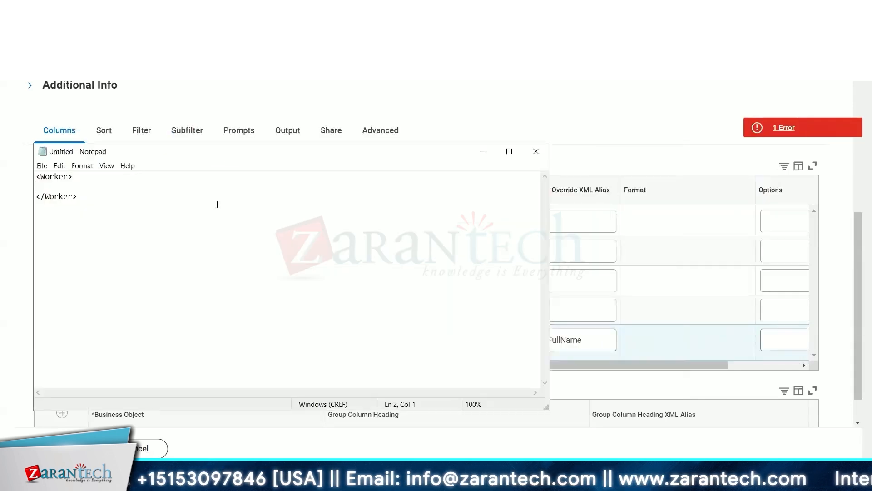
{"action": "key", "text": "Tab"}
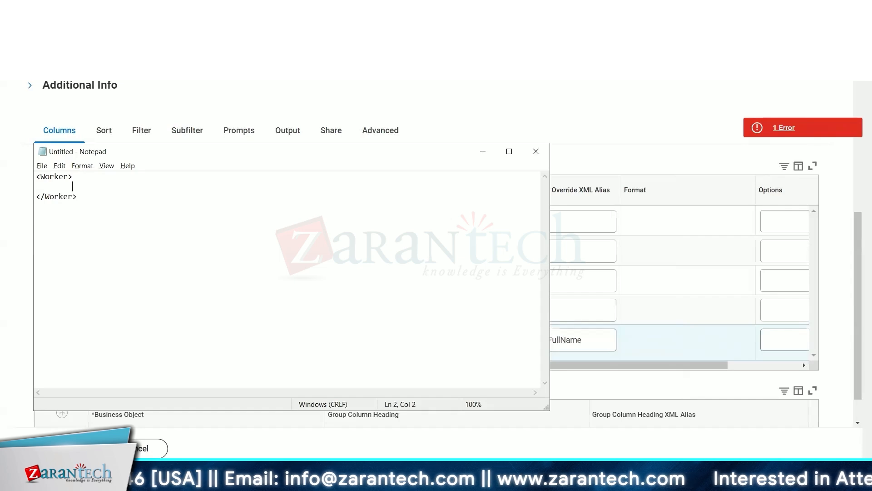
{"action": "type", "text": "<"}
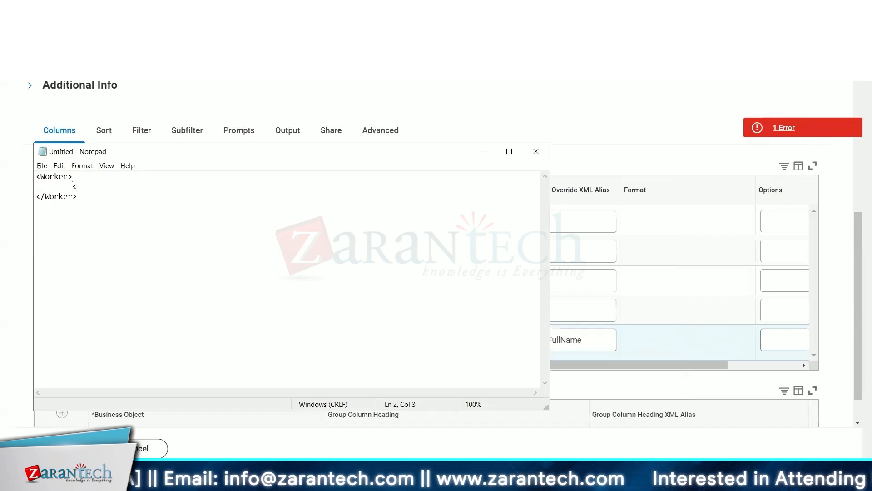
{"action": "type", "text": "FNAM"}
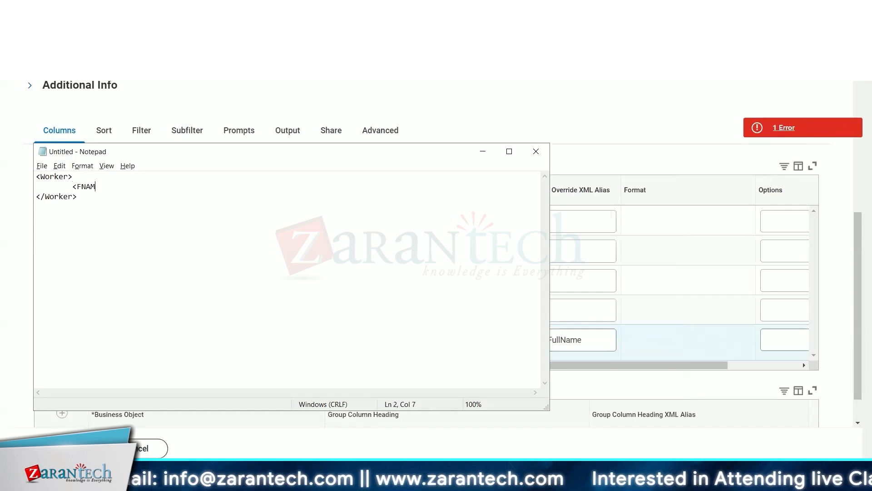
{"action": "type", "text": "E"}
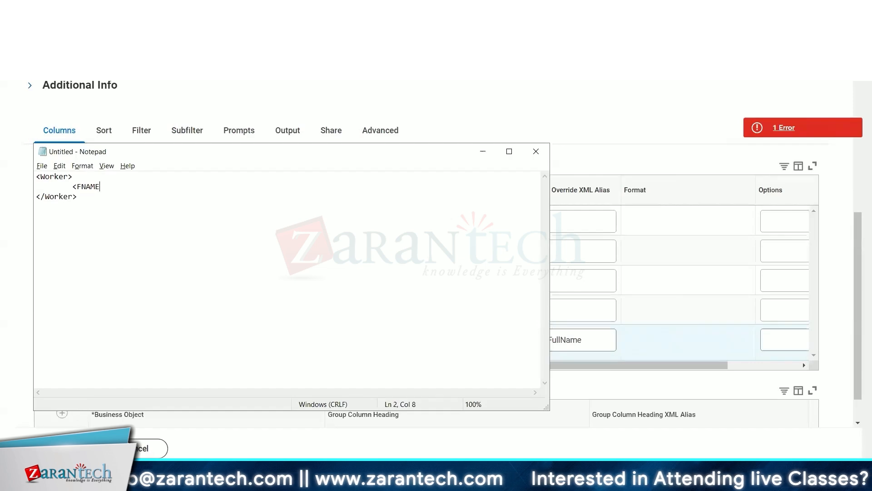
{"action": "type", "text": ">"}
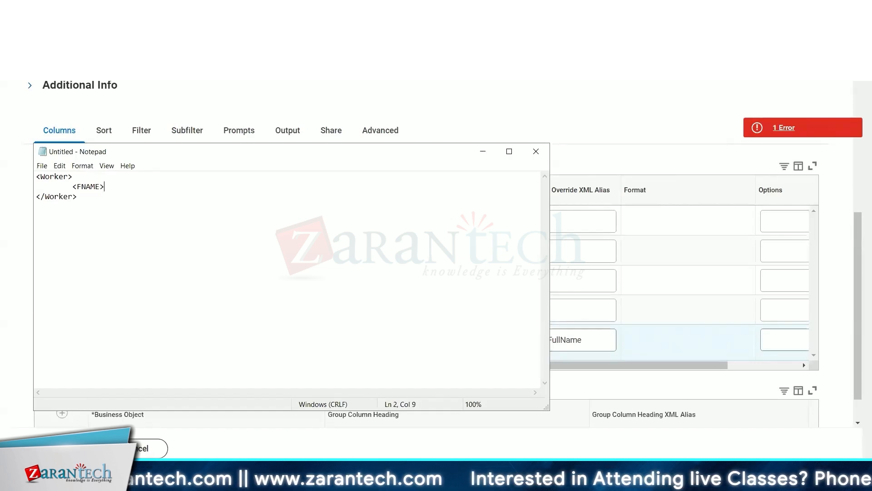
{"action": "type", "text": "aba"}
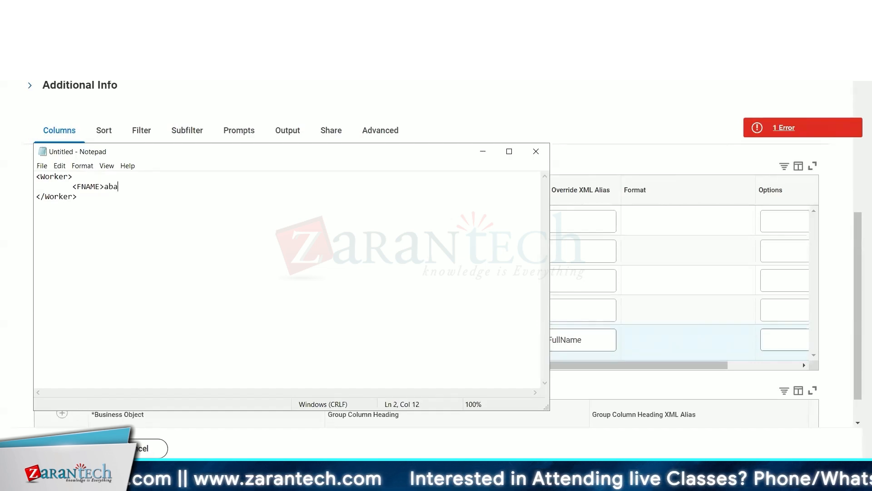
{"action": "key", "text": "BackSpace"}
{"action": "key", "text": "BackSpace"}
{"action": "key", "text": "BackSpace"}
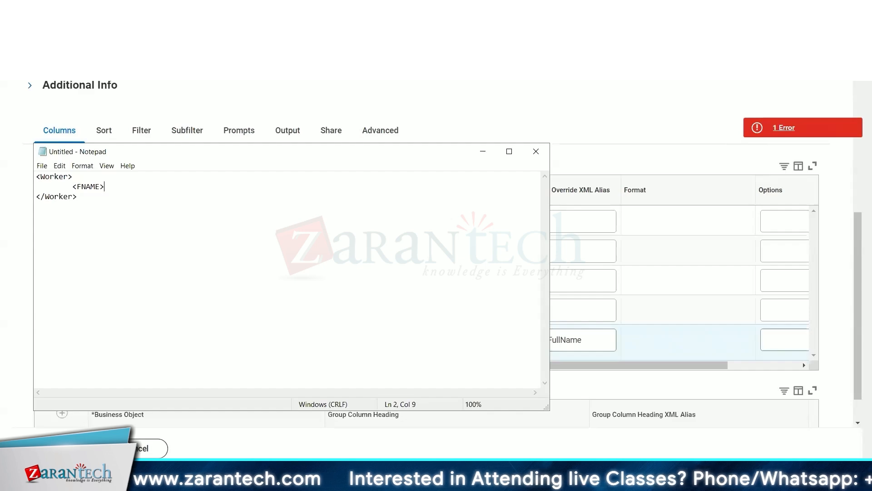
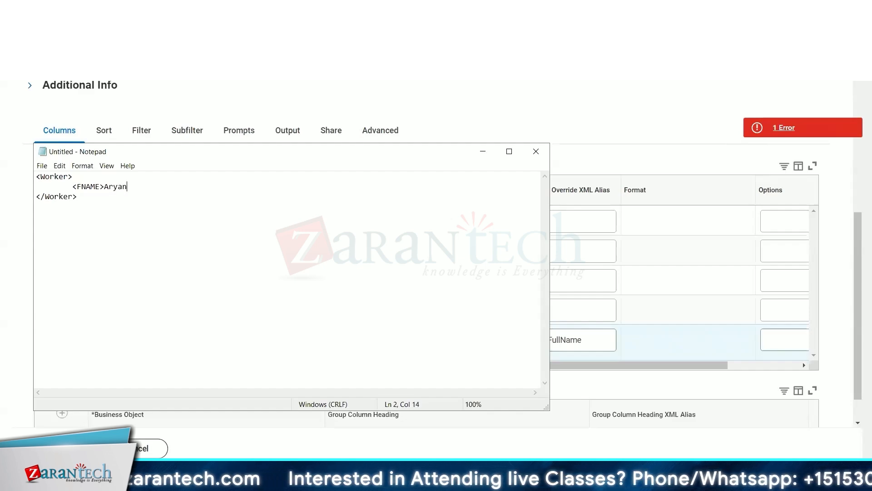
{"action": "type", "text": "</FNAME"}
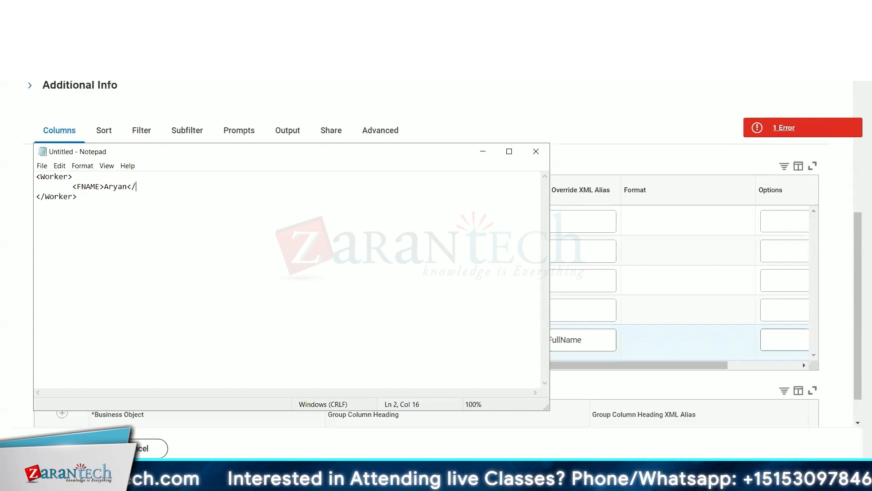
{"action": "type", "text": ">"}
{"action": "key", "text": "Return"}
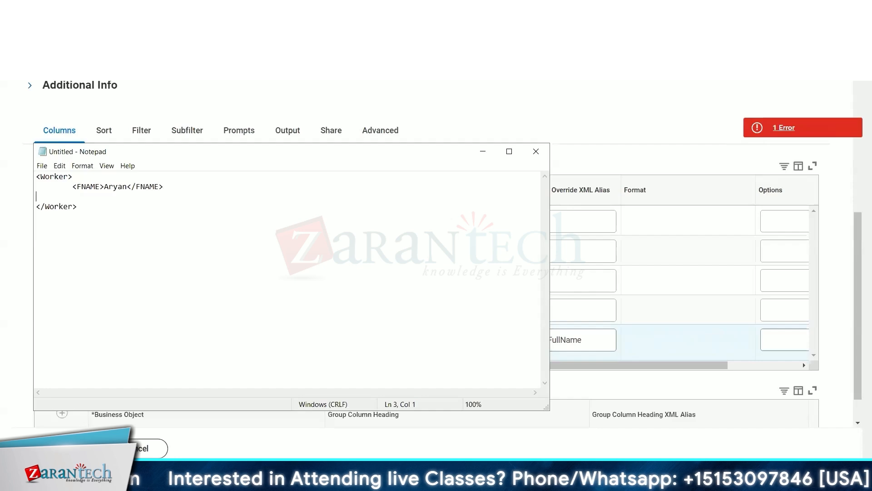
Switch to Workday, change the Last Name column's XML alias to Last_Name and copy it.
{"action": "key", "text": "alt+Tab"}
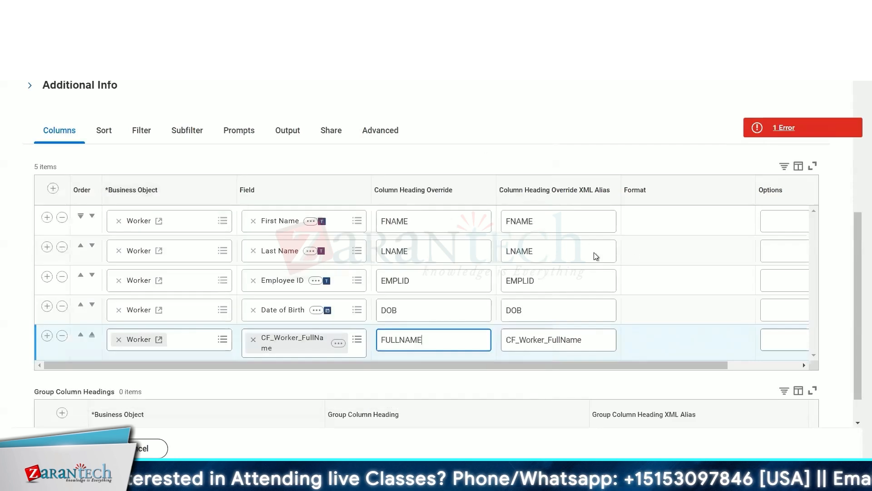
{"action": "left_click", "coordinate": [412, 253]}
{"action": "key", "text": "Tab"}
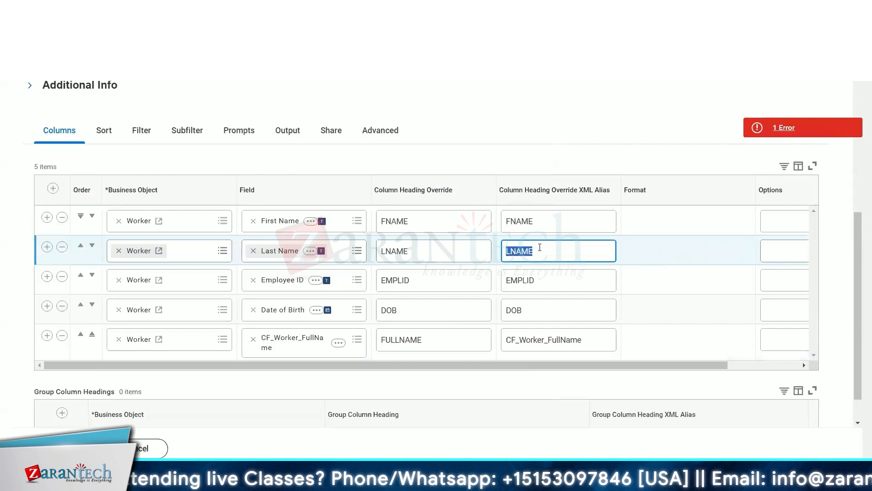
{"action": "type", "text": "Last"}
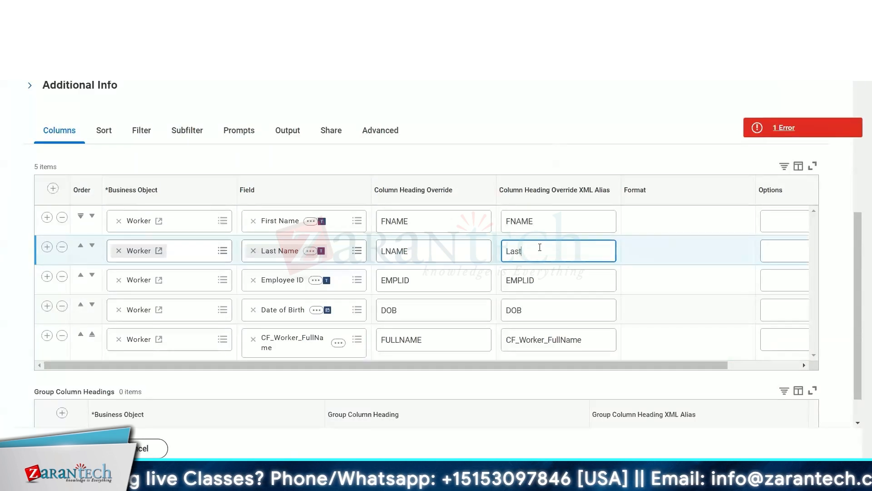
{"action": "type", "text": "_Name"}
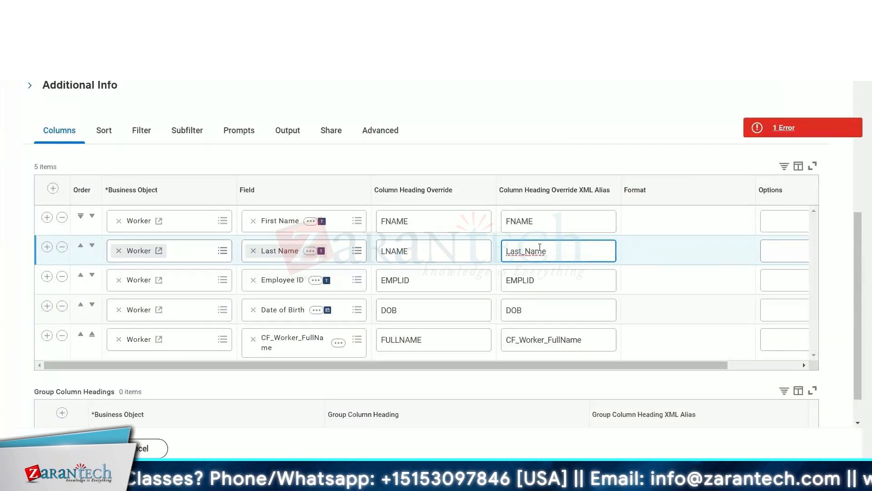
{"action": "double_click", "coordinate": [540, 247]}
{"action": "key", "text": "ctrl+c"}
Back in Notepad, add an indented Last_Name element holding a sample last name below the FNAME line.
{"action": "key", "text": "alt+Tab"}
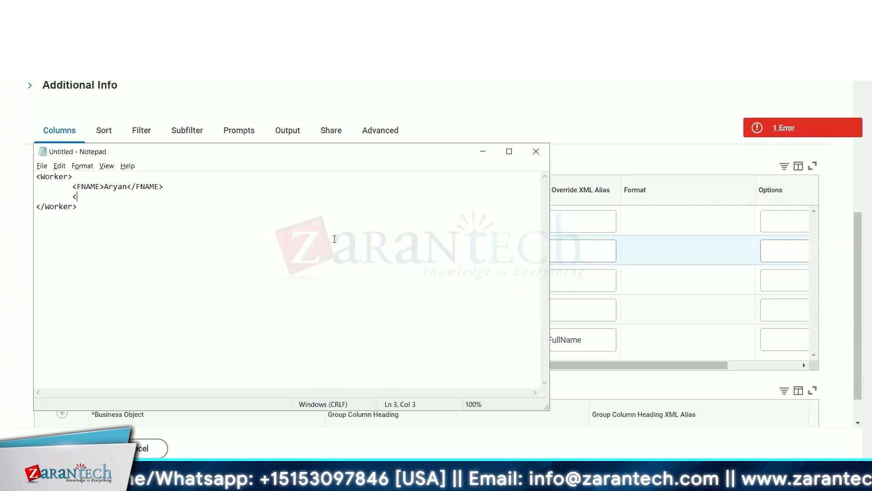
{"action": "key", "text": "ctrl+v"}
{"action": "type", "text": ">"}
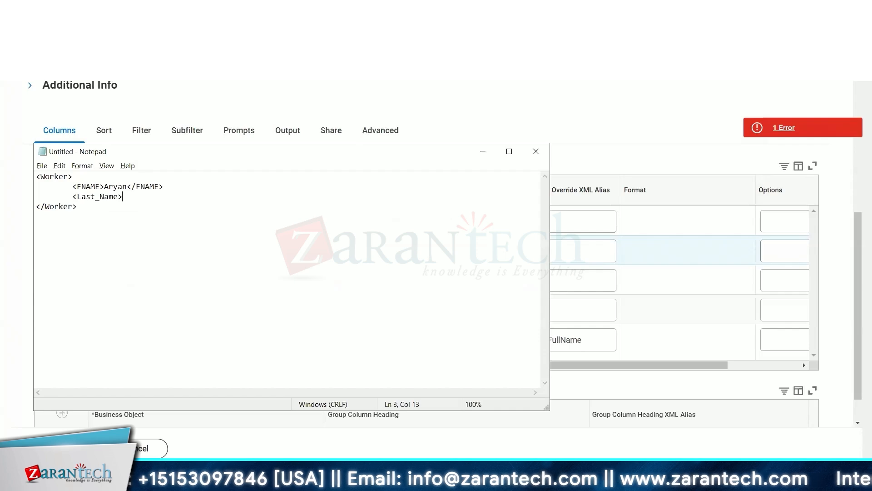
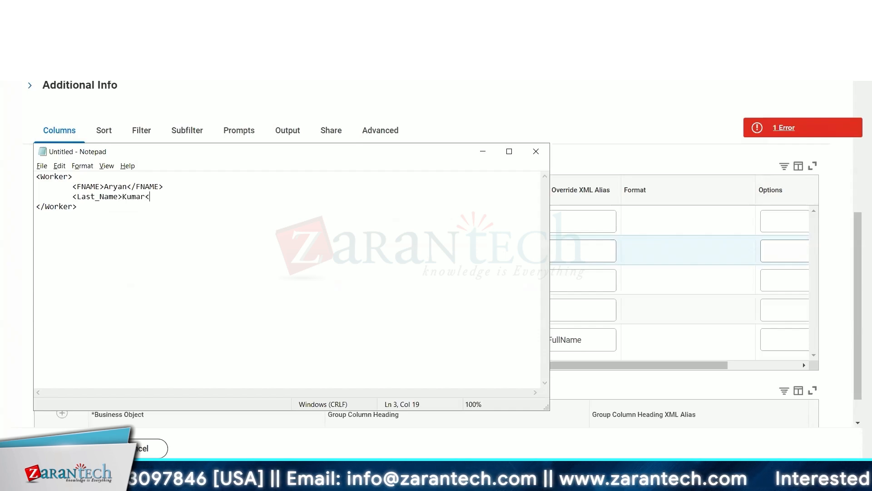
{"action": "type", "text": "/Last_Name"}
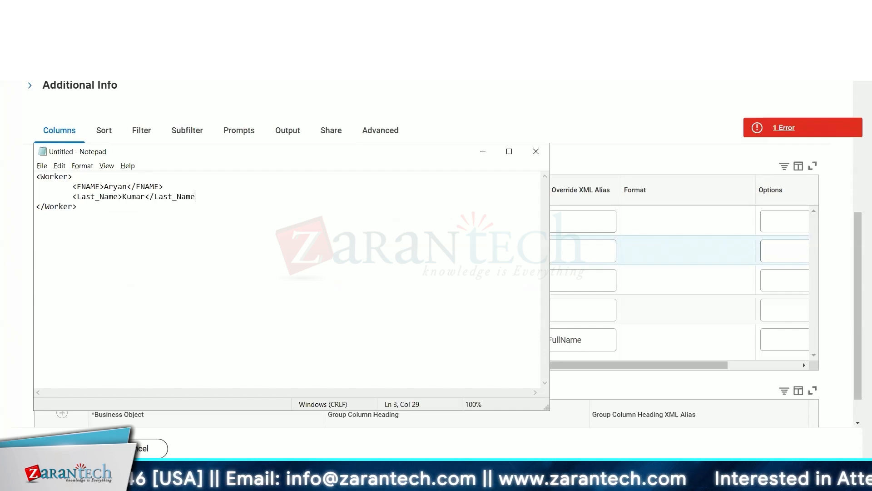
Add an indented EMPLID element holding a sample employee ID on a new line below Last_Name.
{"action": "key", "text": "alt+Tab"}
{"action": "key", "text": "alt+Tab"}
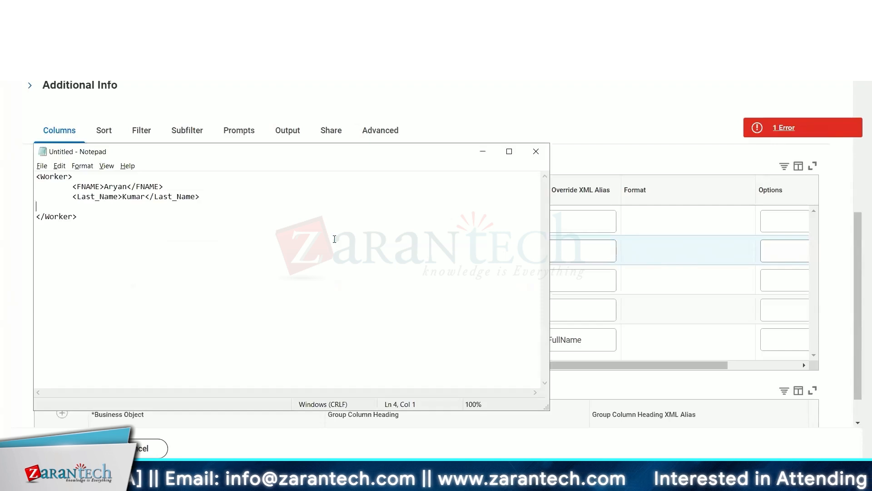
{"action": "key", "text": "Tab"}
{"action": "type", "text": "<EMPLID>"}
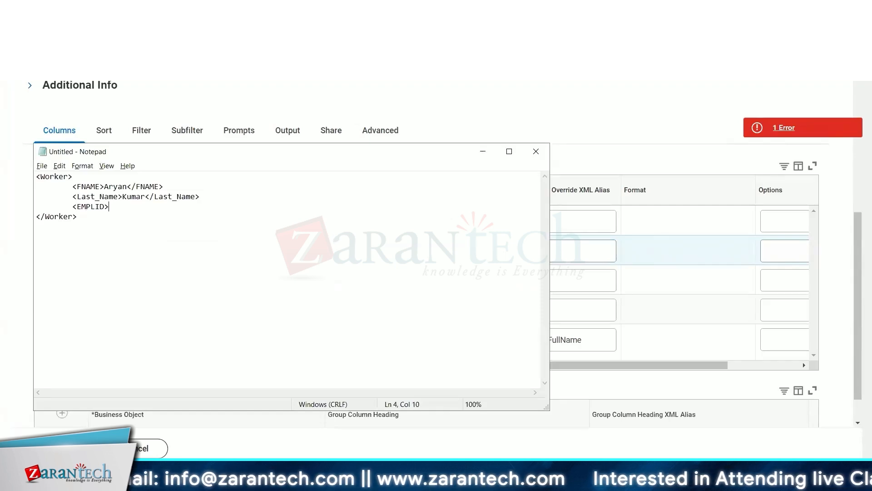
{"action": "type", "text": "498555<"}
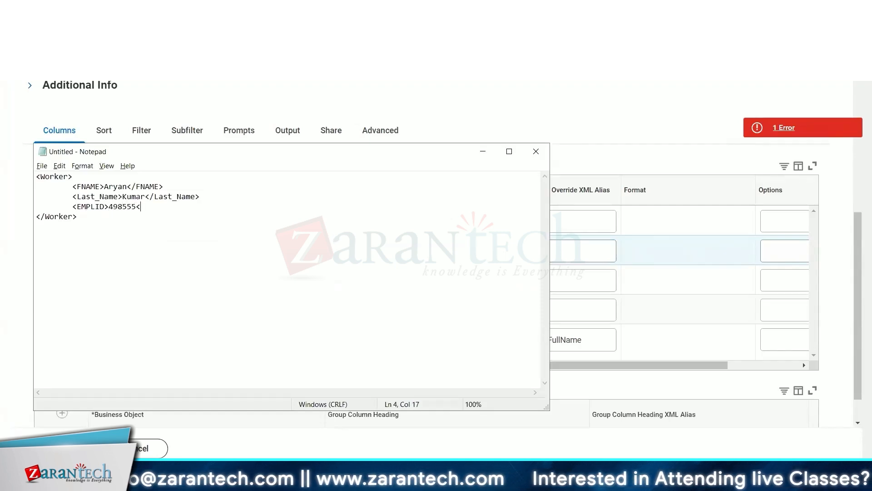
{"action": "type", "text": "/EMPLID"}
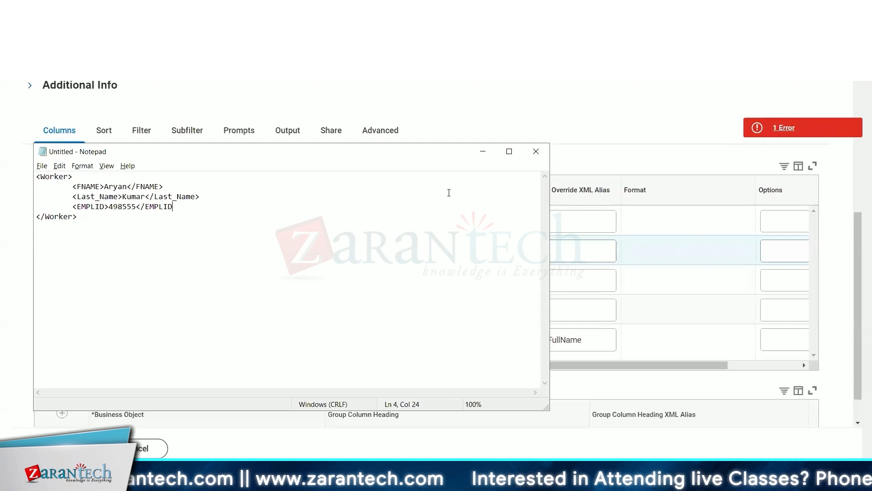
{"action": "type", "text": ">"}
Move the Notepad window aside and select the CF_Worker_FullName column's XML alias text in Workday.
{"action": "left_click_drag", "start_coordinate": [377, 155], "coordinate": [314, 66]}
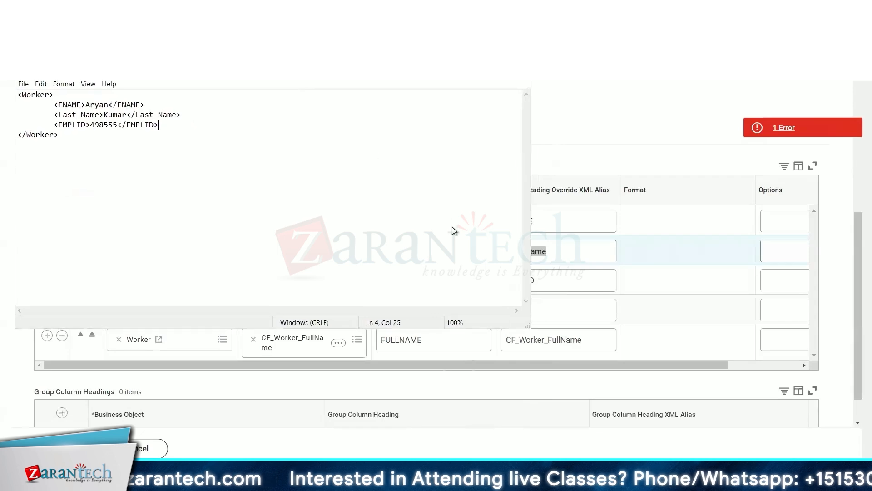
{"action": "left_click_drag", "start_coordinate": [452, 227], "coordinate": [625, 288]}
{"action": "scroll", "coordinate": [563, 253], "scroll_direction": "down", "scroll_amount": 1}
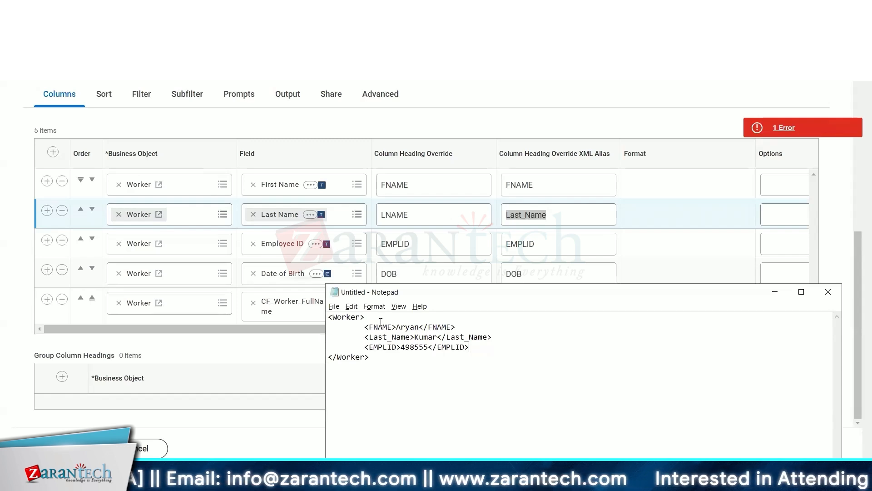
{"action": "left_click", "coordinate": [641, 279]}
{"action": "left_click_drag", "start_coordinate": [589, 304], "coordinate": [489, 320]}
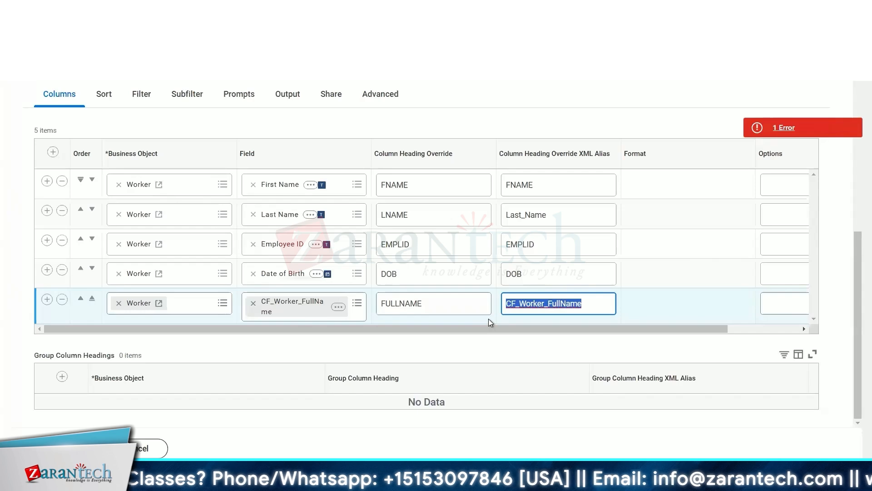
Switch to the Downloads folder and choose to open the Output file with another program.
{"action": "key", "text": "alt+Tab"}
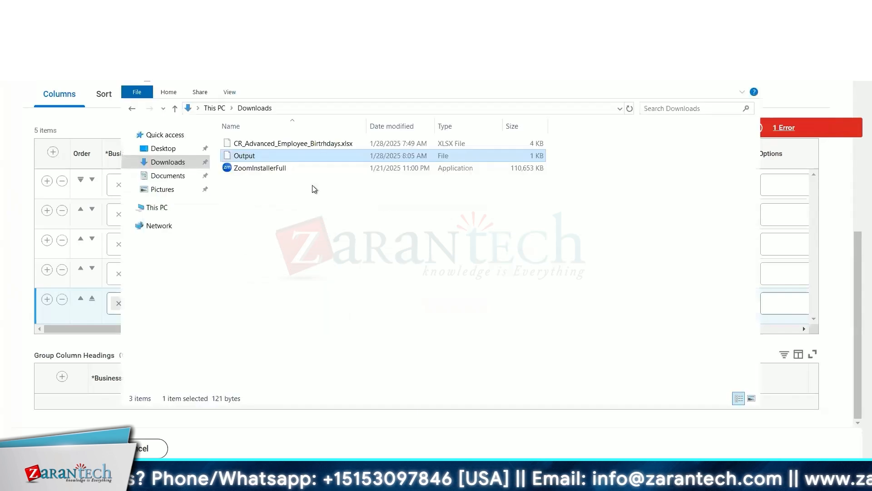
{"action": "right_click", "coordinate": [276, 157]}
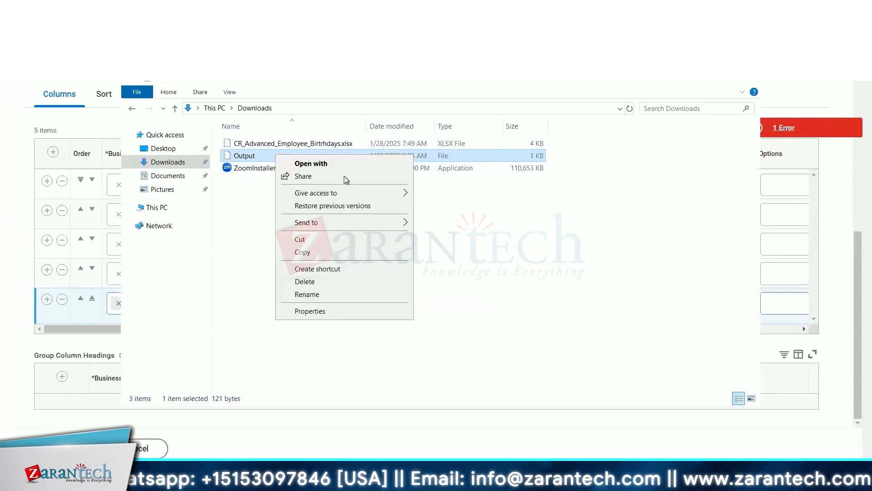
{"action": "left_click", "coordinate": [342, 164]}
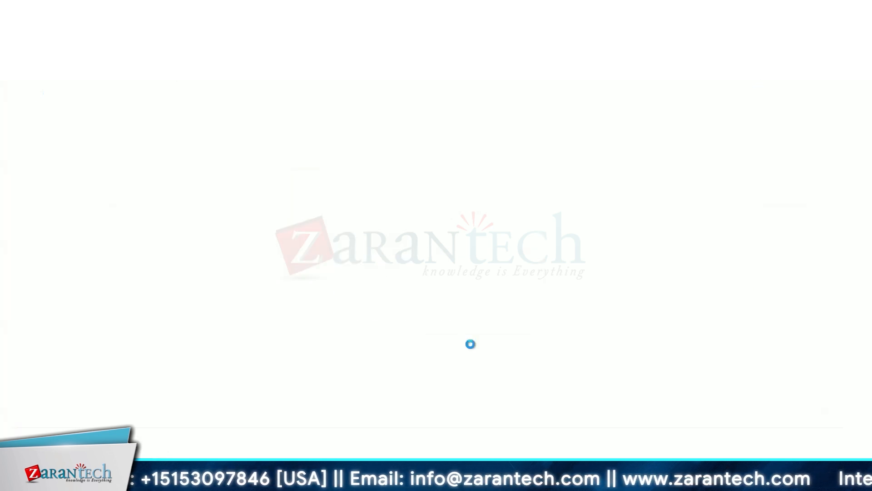
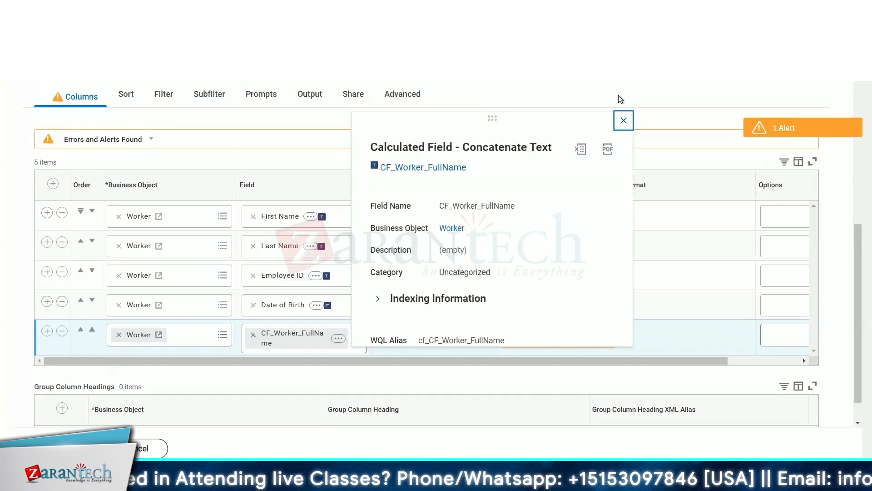
Review the report's output type, then read the Columns alert about the XML alias length limit.
{"action": "left_click", "coordinate": [623, 120]}
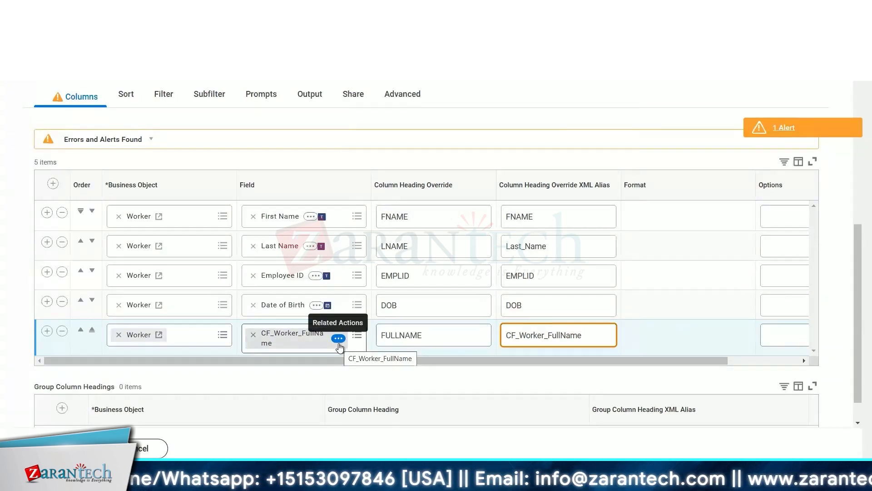
{"action": "left_click", "coordinate": [308, 95]}
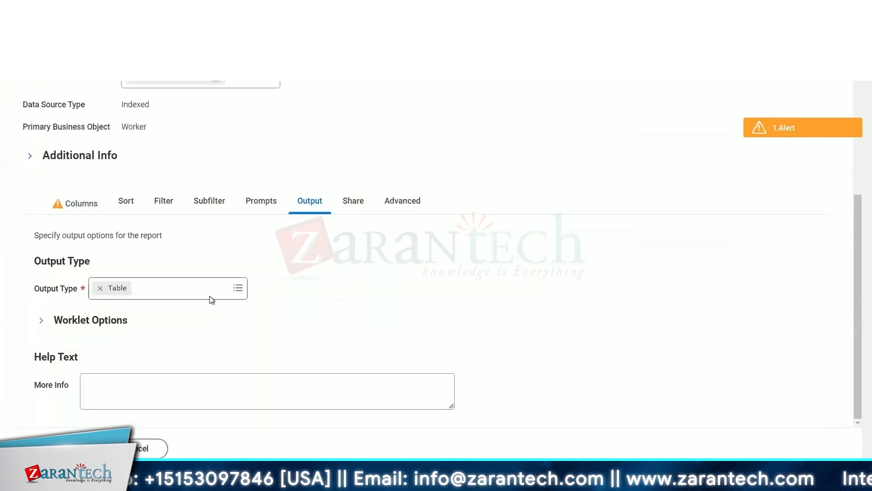
{"action": "left_click", "coordinate": [227, 296]}
{"action": "left_click", "coordinate": [384, 290]}
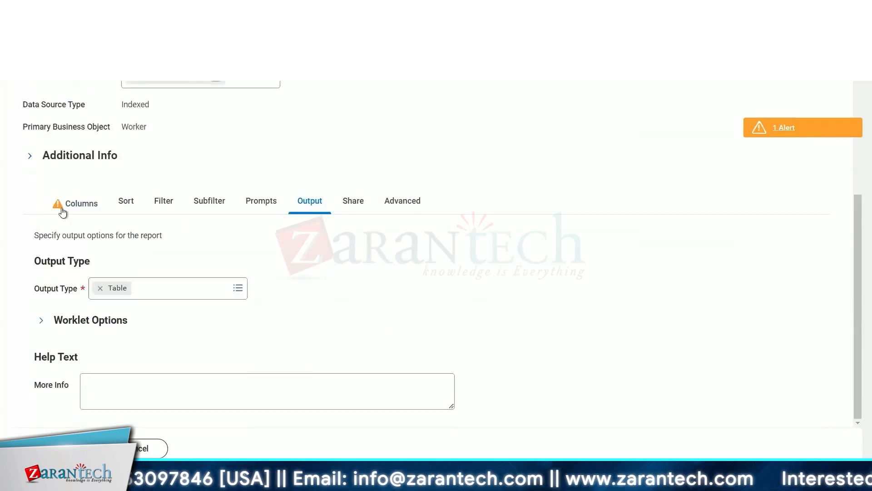
{"action": "left_click", "coordinate": [65, 209]}
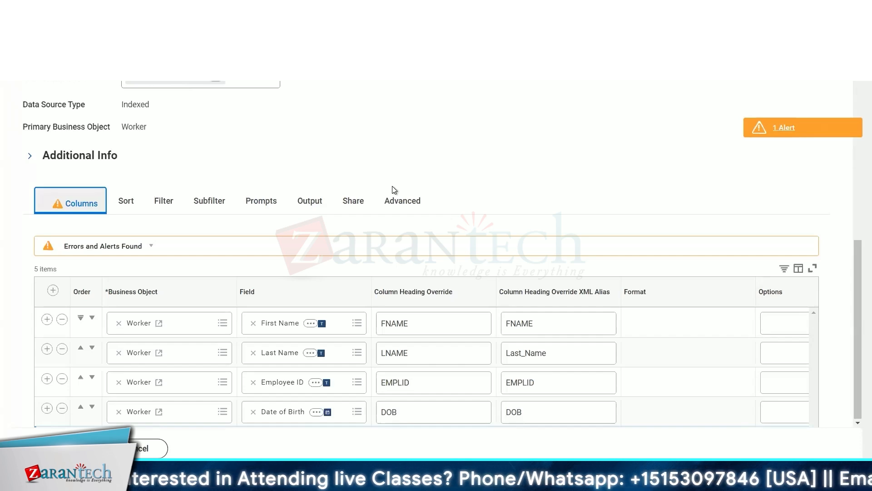
{"action": "scroll", "coordinate": [568, 254], "scroll_direction": "down", "scroll_amount": 3}
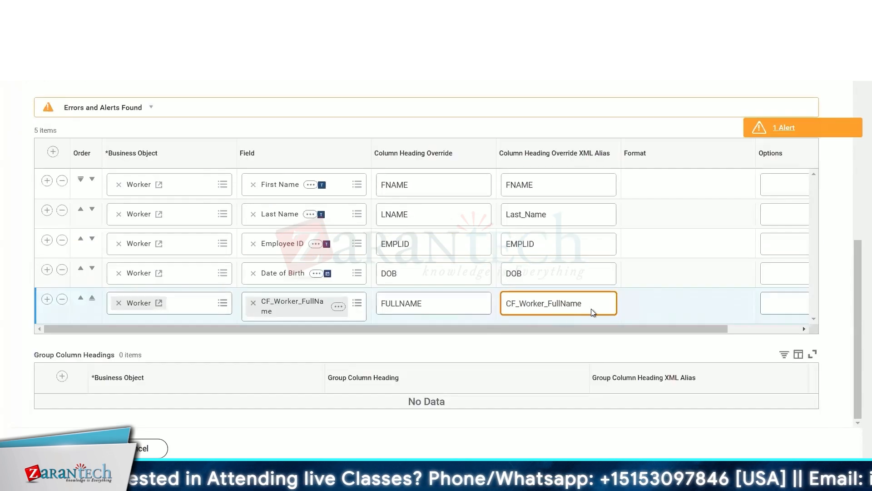
{"action": "left_click", "coordinate": [760, 130]}
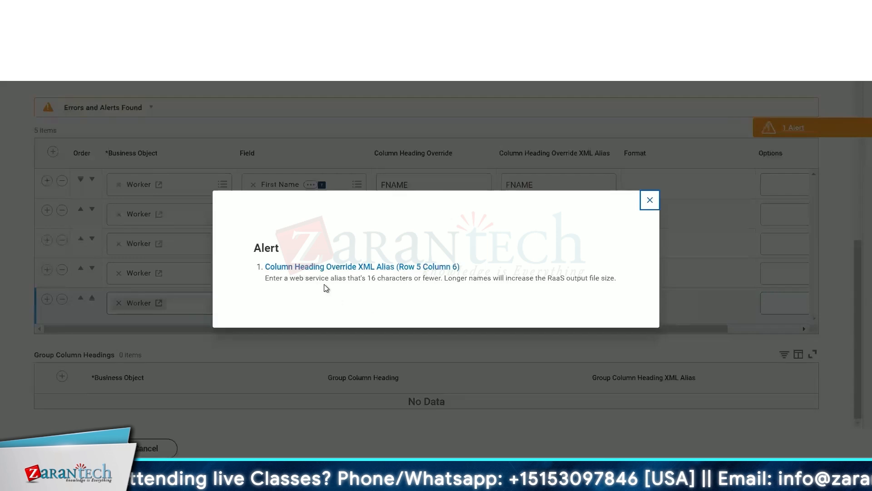
{"action": "left_click_drag", "start_coordinate": [366, 277], "coordinate": [439, 278]}
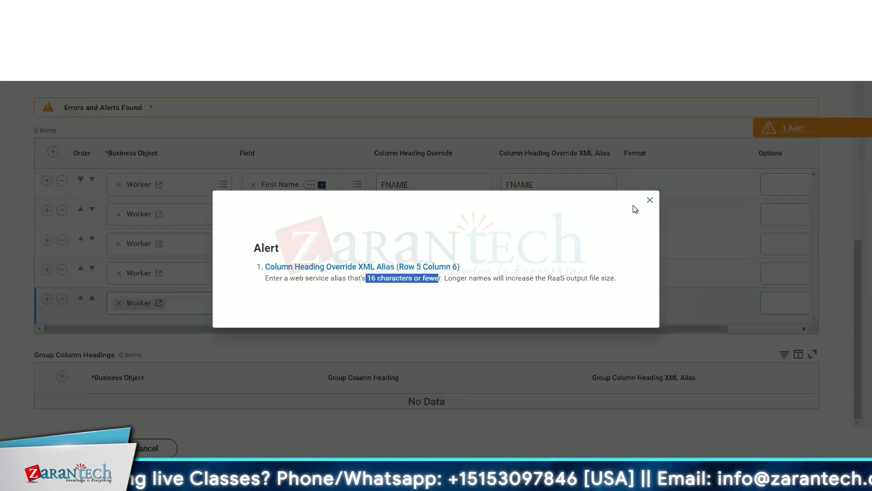
{"action": "left_click", "coordinate": [649, 200]}
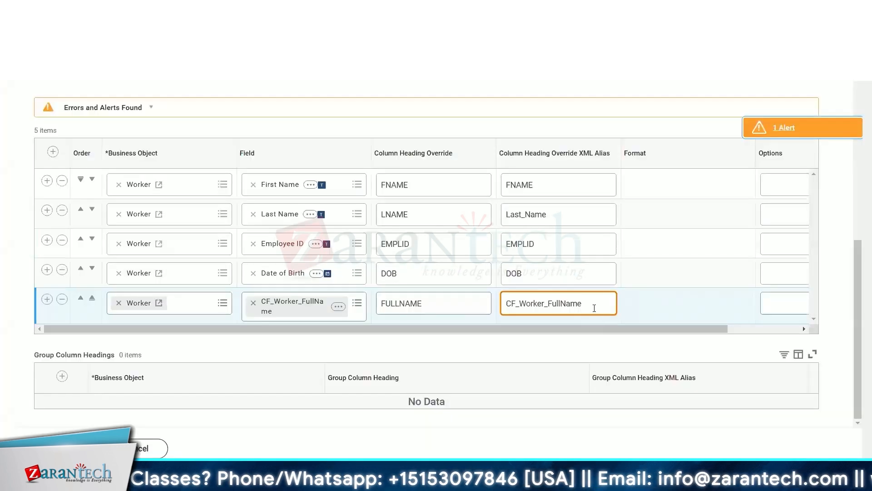
Shorten the CF_Worker_FullName column's XML alias to FullName.
{"action": "left_click_drag", "start_coordinate": [588, 301], "coordinate": [495, 303]}
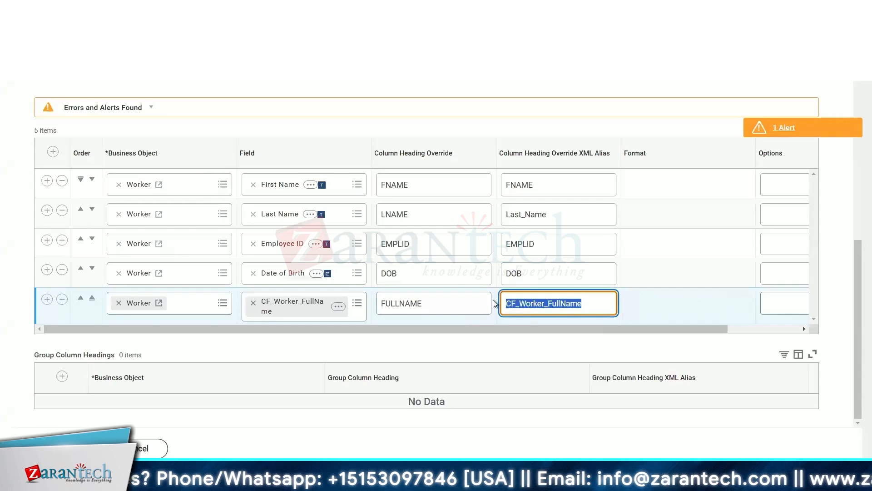
{"action": "left_click", "coordinate": [542, 300]}
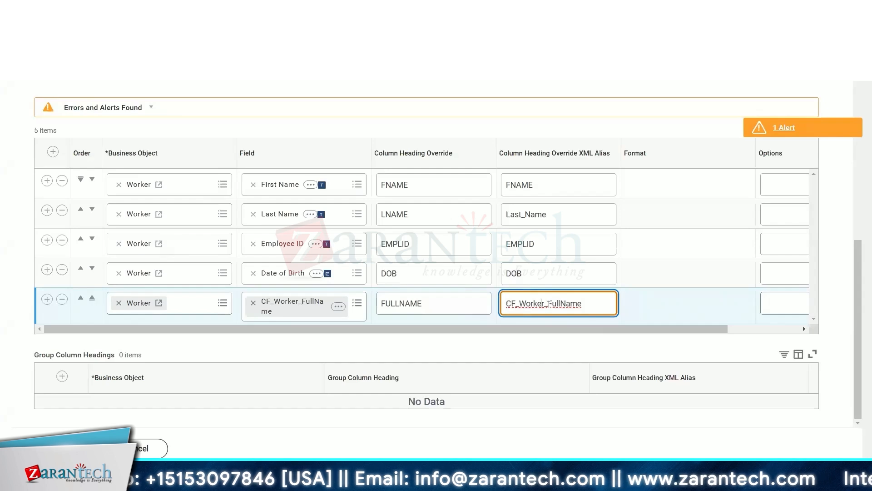
{"action": "key", "text": "shift+Home"}
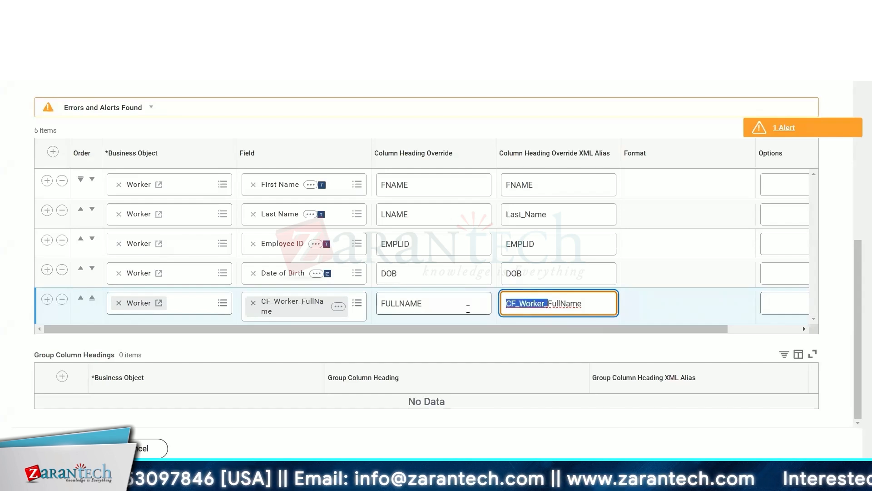
{"action": "key", "text": "BackSpace"}
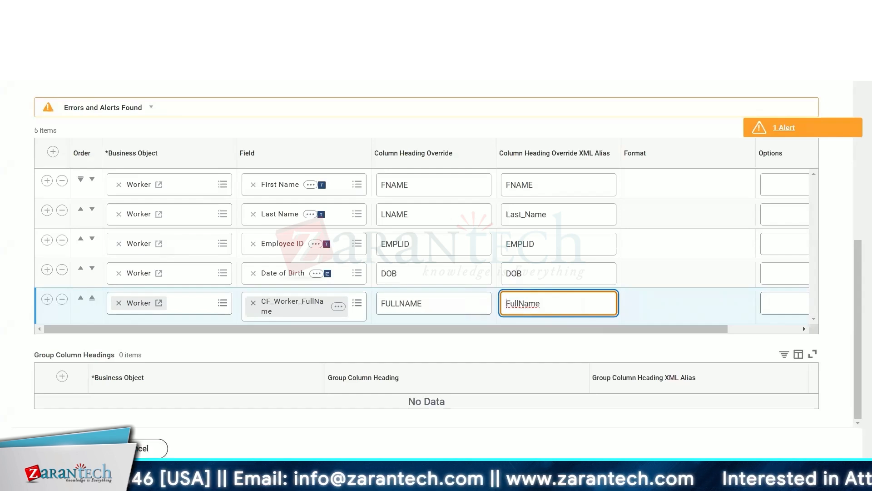
Save the report and run it with start date 01/01/1900 and end date 01/28/2025.
{"action": "left_click", "coordinate": [64, 448]}
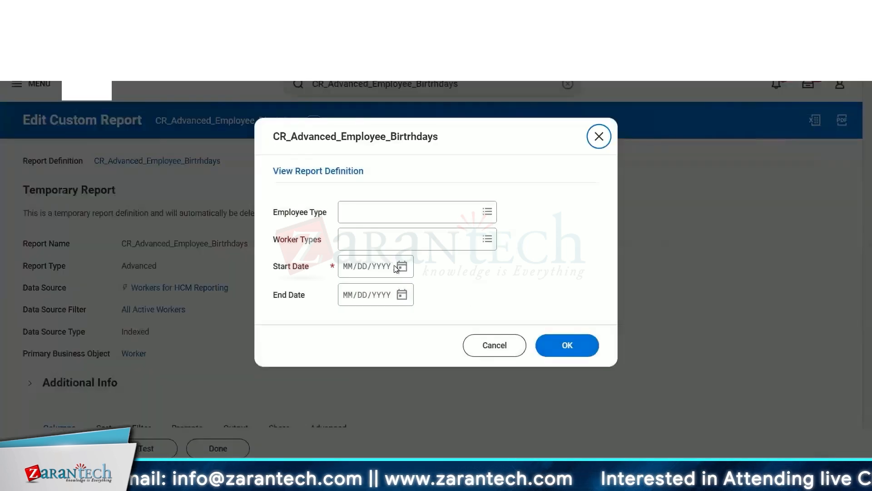
{"action": "left_click", "coordinate": [351, 269]}
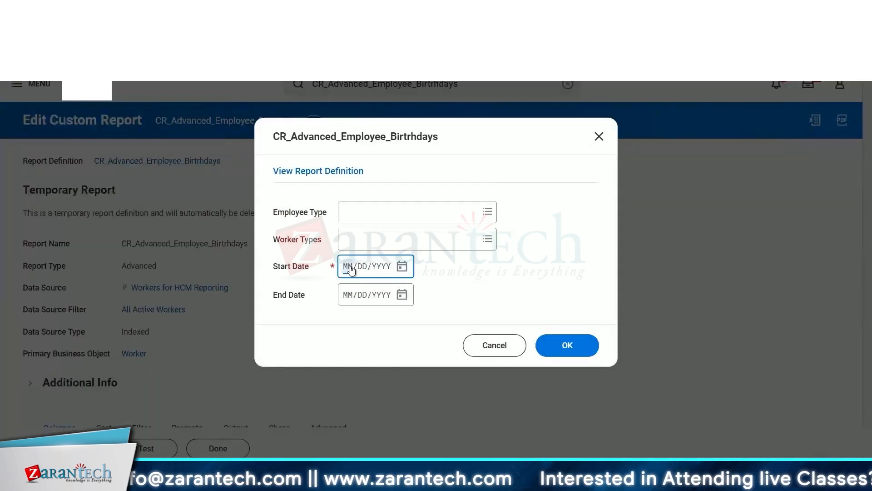
{"action": "type", "text": "01011900"}
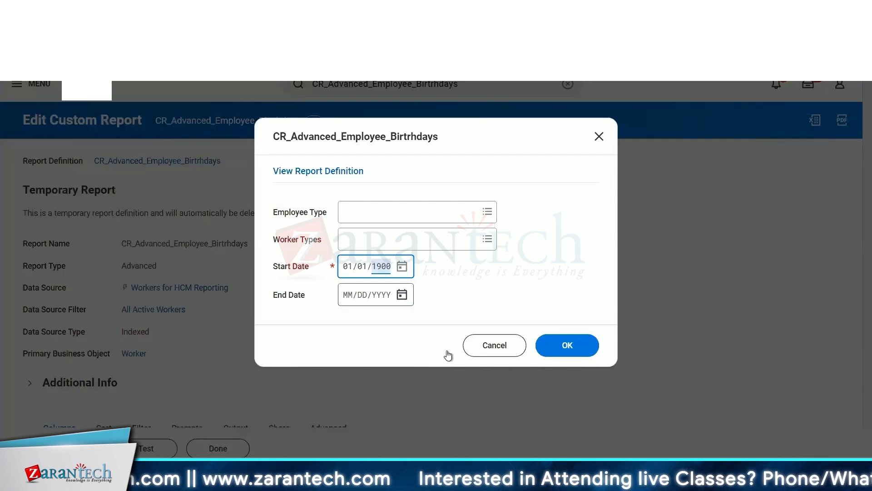
{"action": "left_click", "coordinate": [402, 294]}
{"action": "left_click", "coordinate": [493, 414]}
{"action": "left_click", "coordinate": [567, 345]}
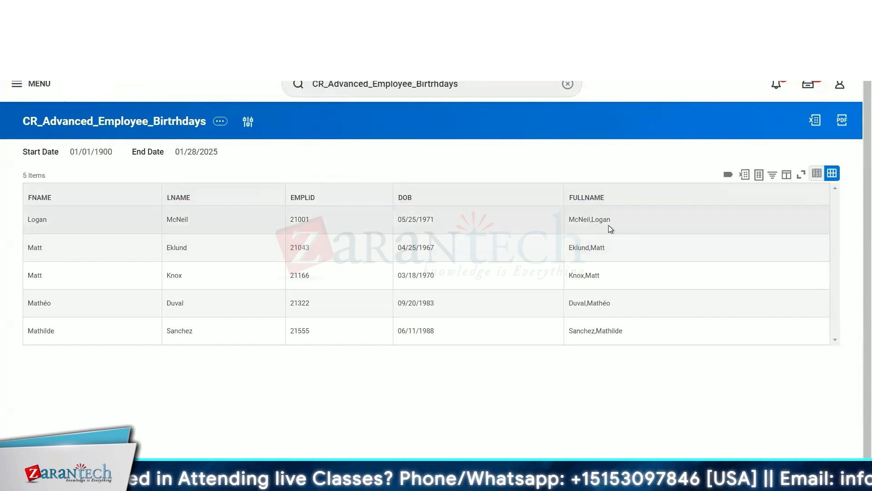
Examine the FULLNAME values in the report results.
{"action": "left_click", "coordinate": [572, 219]}
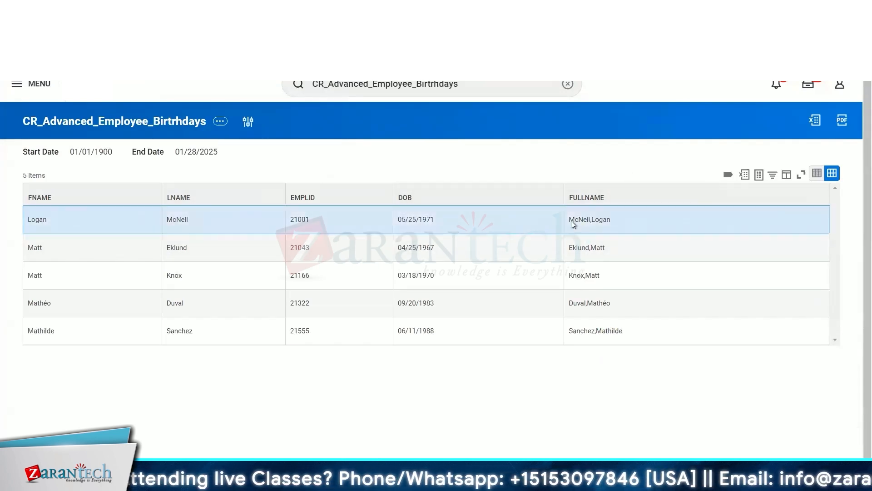
{"action": "triple_click", "coordinate": [568, 220]}
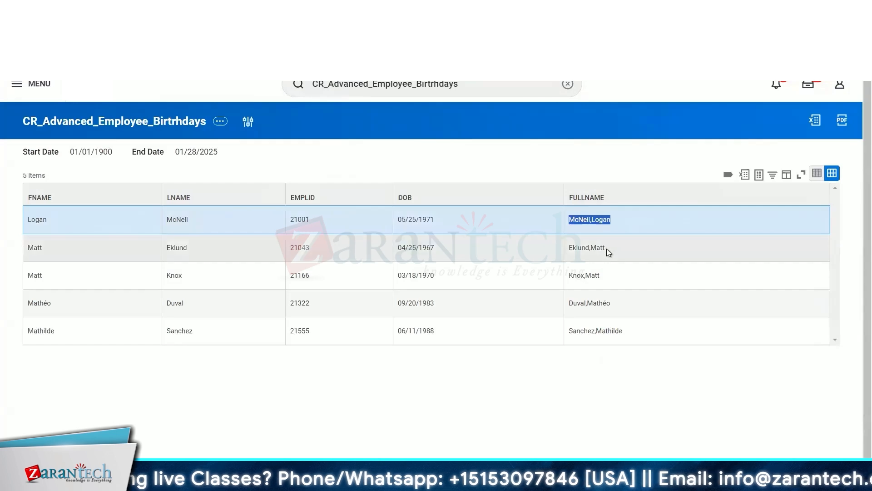
{"action": "triple_click", "coordinate": [568, 249]}
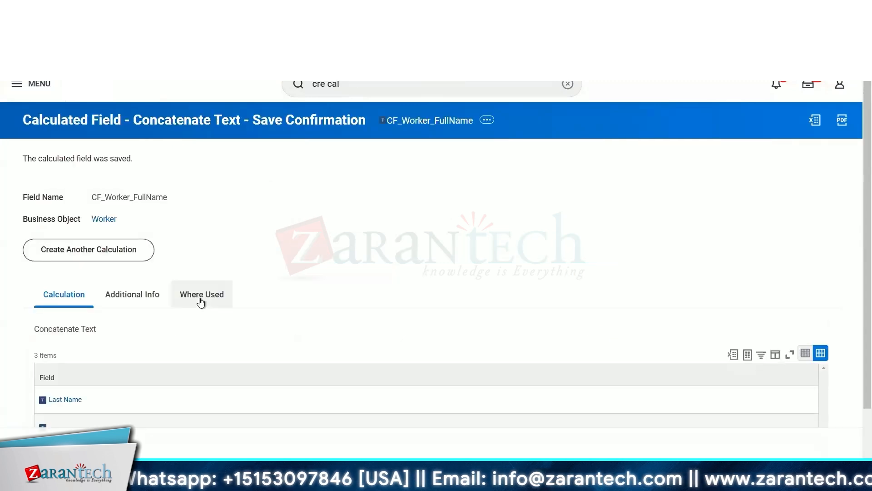
{"action": "scroll", "coordinate": [386, 214], "scroll_direction": "down", "scroll_amount": 1}
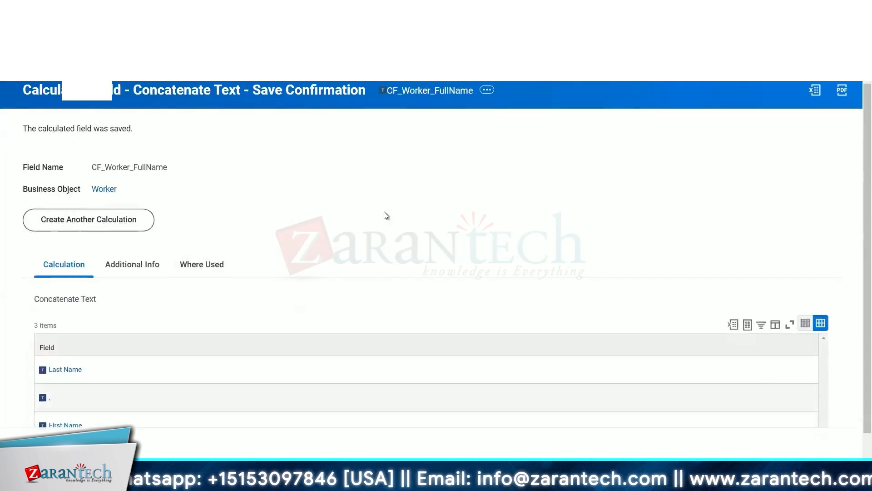
{"action": "scroll", "coordinate": [385, 214], "scroll_direction": "up", "scroll_amount": 1}
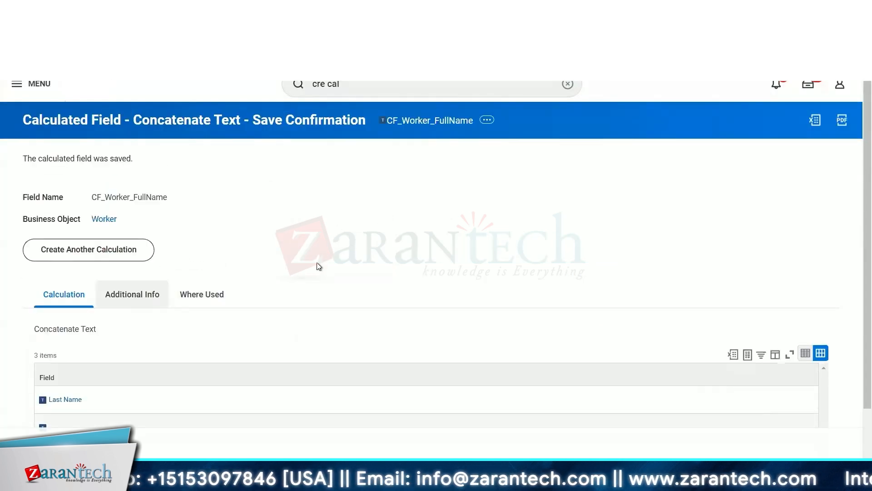
Edit the CF_Worker_FullName calculated field and set its Reference ID under Advanced additional info to CF_Worker.
{"action": "left_click", "coordinate": [132, 294]}
{"action": "left_click", "coordinate": [488, 120]}
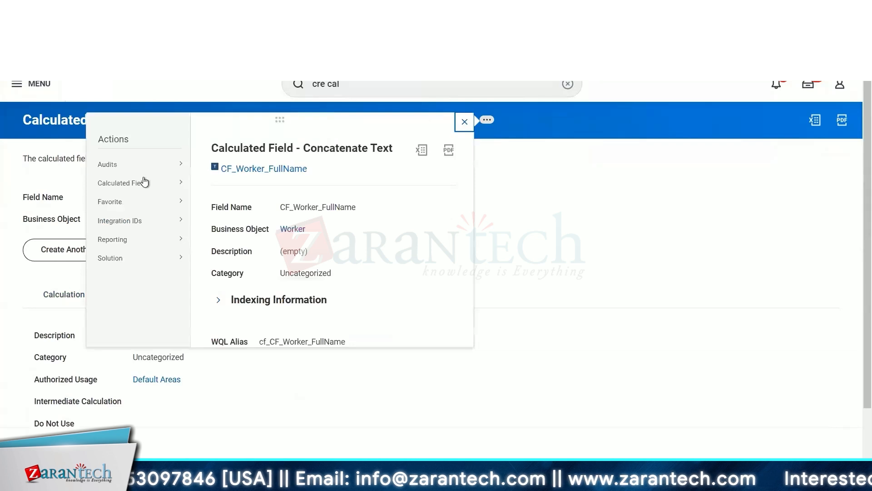
{"action": "mouse_move", "coordinate": [160, 185]}
{"action": "left_click", "coordinate": [215, 184]}
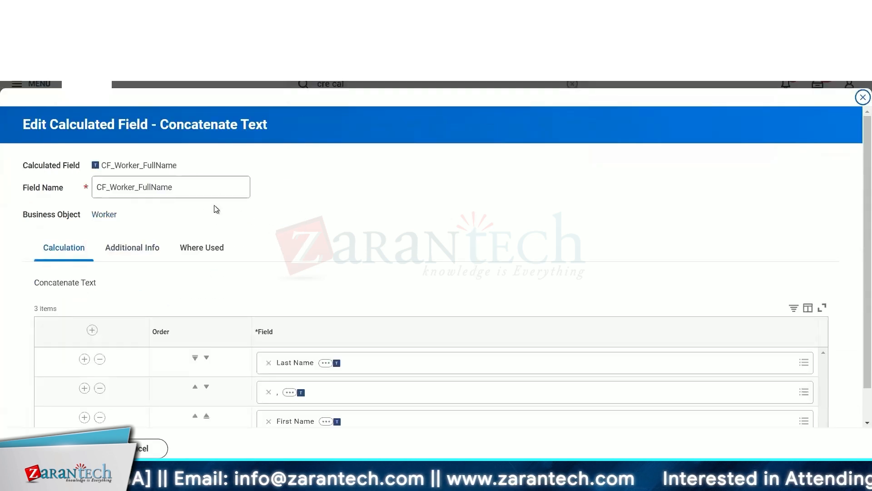
{"action": "scroll", "coordinate": [214, 205], "scroll_direction": "down", "scroll_amount": 1}
{"action": "left_click", "coordinate": [157, 210]}
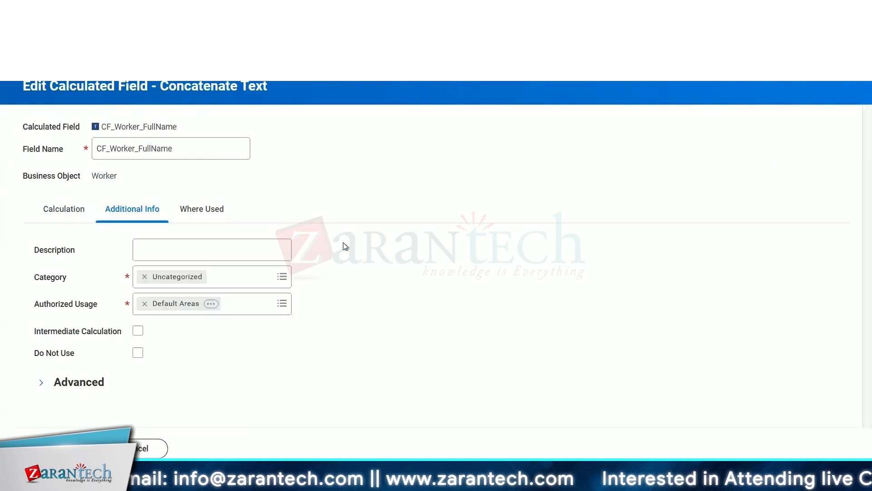
{"action": "left_click", "coordinate": [41, 383]}
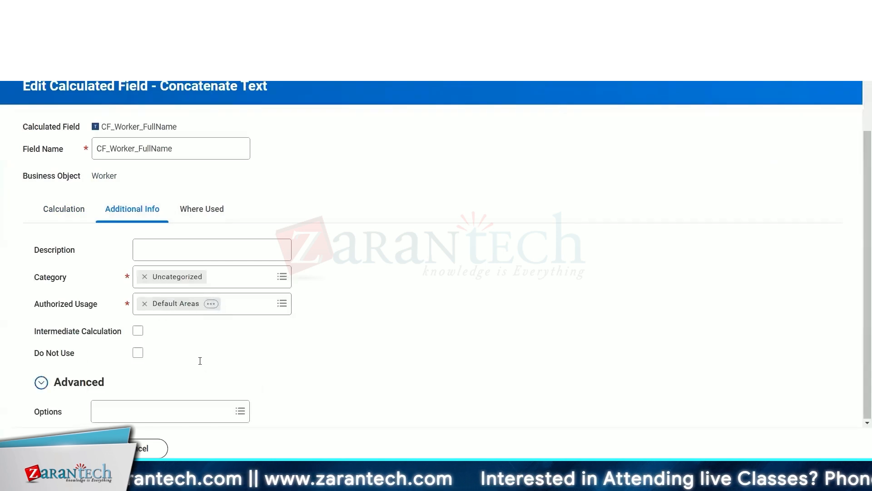
{"action": "scroll", "coordinate": [199, 361], "scroll_direction": "down", "scroll_amount": 2}
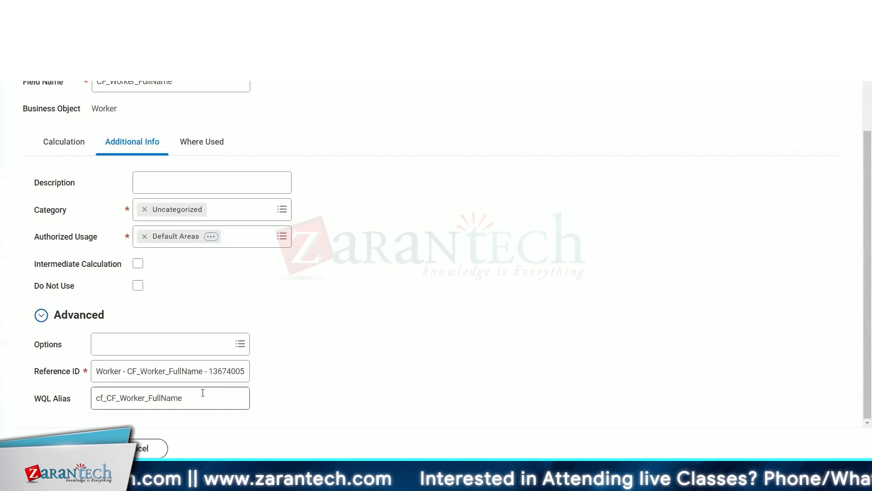
{"action": "triple_click", "coordinate": [195, 373]}
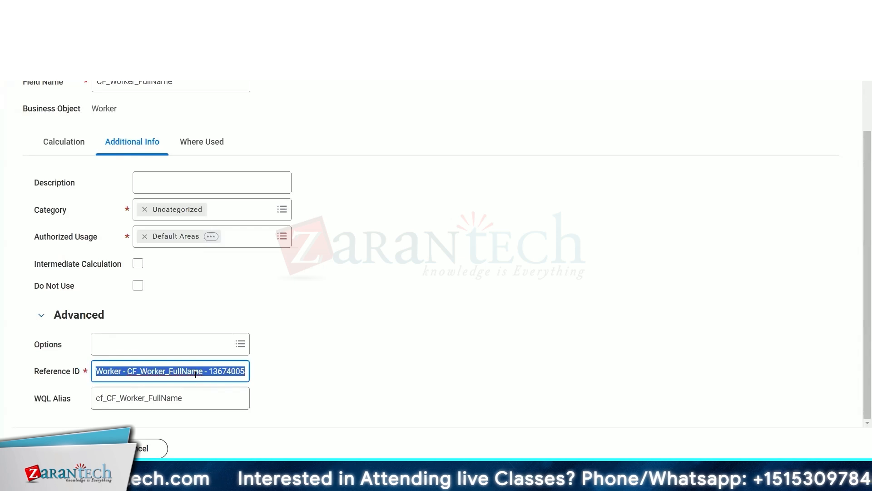
{"action": "key", "text": "End"}
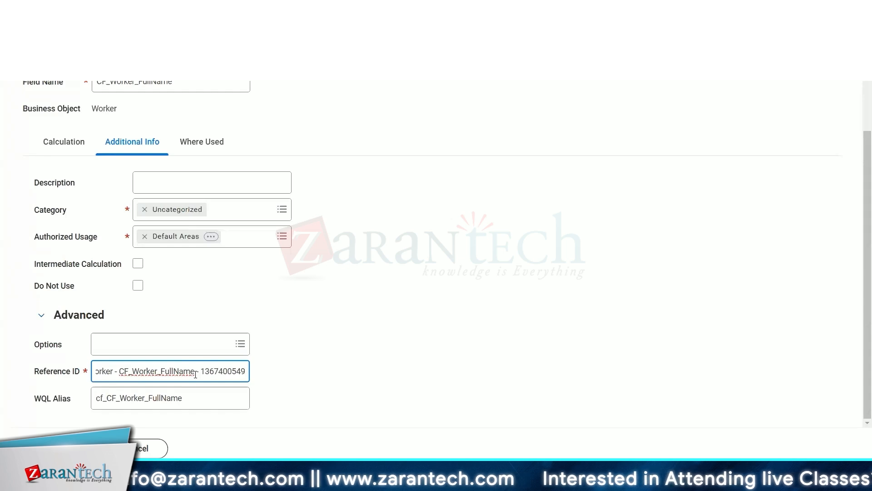
{"action": "key", "text": "BackSpace"}
{"action": "key", "text": "BackSpace"}
{"action": "key", "text": "BackSpace"}
{"action": "key", "text": "BackSpace"}
{"action": "key", "text": "BackSpace"}
{"action": "key", "text": "BackSpace"}
{"action": "key", "text": "BackSpace"}
{"action": "key", "text": "BackSpace"}
{"action": "key", "text": "BackSpace"}
{"action": "key", "text": "BackSpace"}
{"action": "key", "text": "BackSpace"}
{"action": "key", "text": "BackSpace"}
{"action": "key", "text": "BackSpace"}
{"action": "key", "text": "BackSpace"}
{"action": "key", "text": "BackSpace"}
{"action": "key", "text": "BackSpace"}
{"action": "key", "text": "BackSpace"}
{"action": "key", "text": "BackSpace"}
{"action": "key", "text": "BackSpace"}
{"action": "key", "text": "BackSpace"}
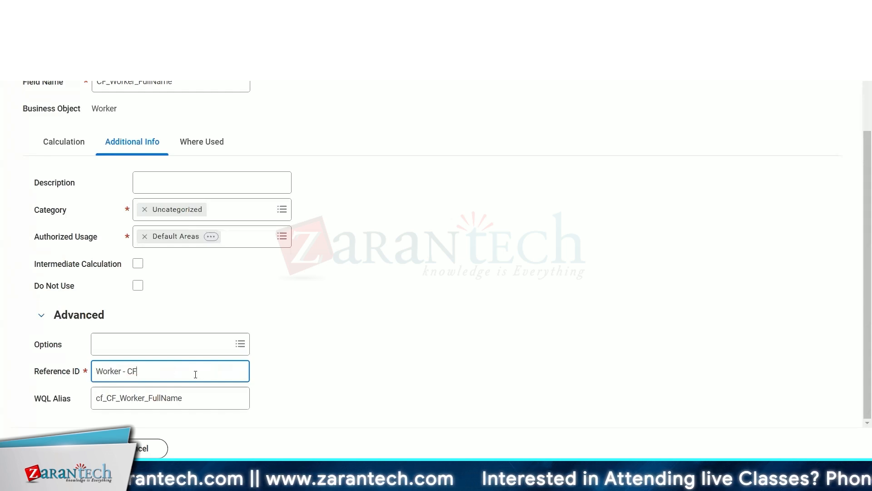
{"action": "key", "text": "BackSpace"}
{"action": "key", "text": "BackSpace"}
{"action": "key", "text": "BackSpace"}
{"action": "key", "text": "BackSpace"}
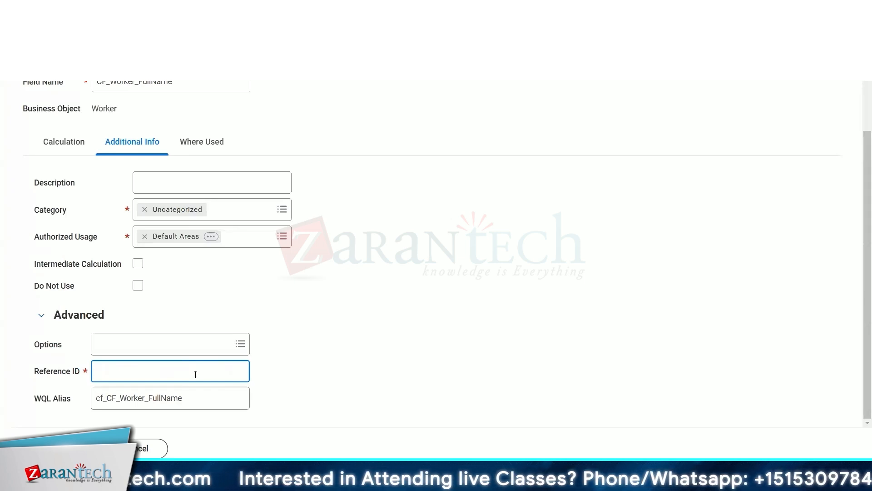
{"action": "type", "text": "CF"}
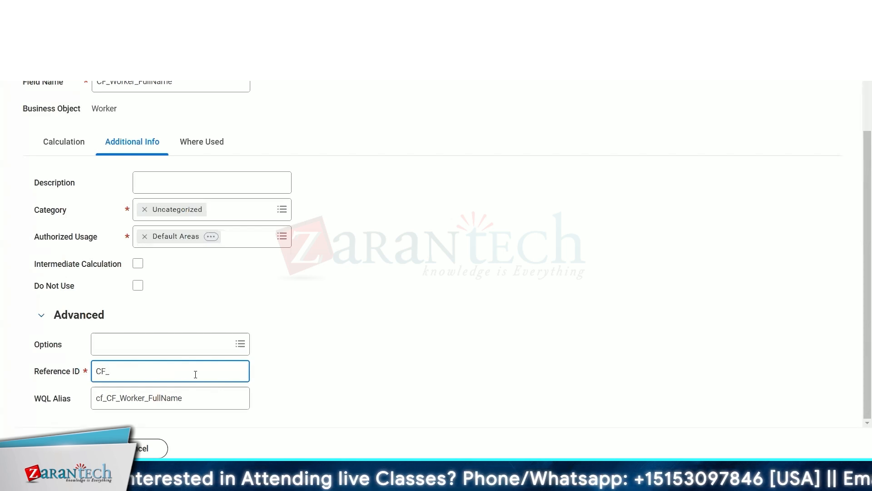
{"action": "type", "text": "_"}
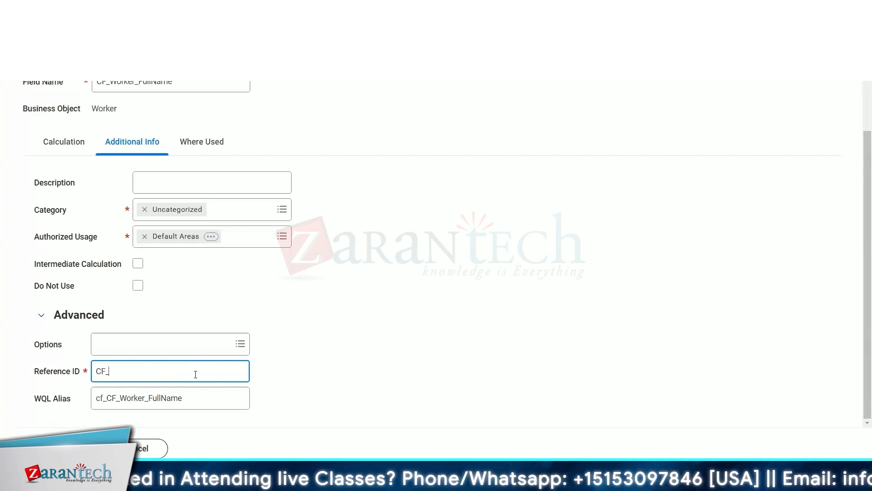
{"action": "type", "text": "Worker"}
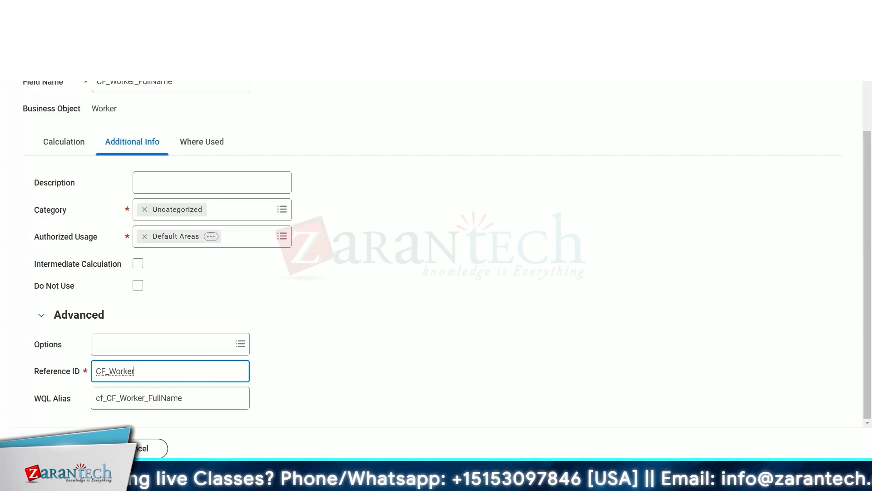
Change the calculated field's name to CF Worker FullName by removing its underscores.
{"action": "left_click", "coordinate": [174, 85]}
{"action": "key", "text": "BackSpace"}
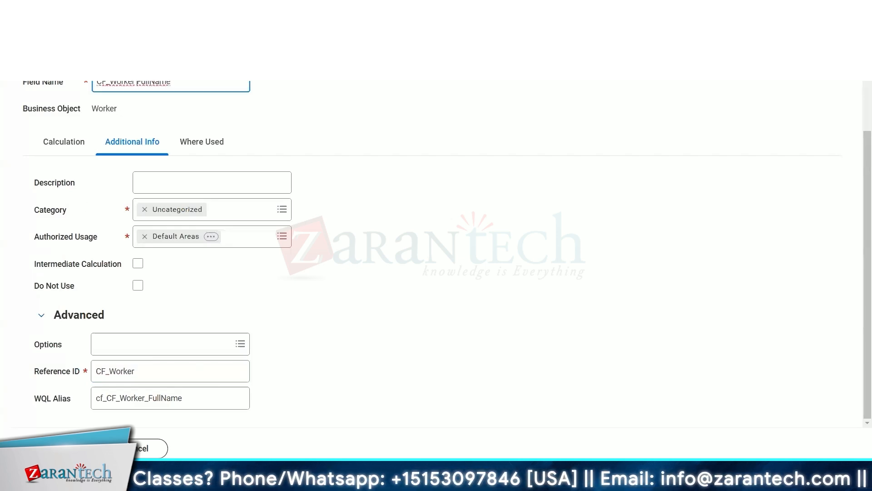
{"action": "key", "text": "BackSpace"}
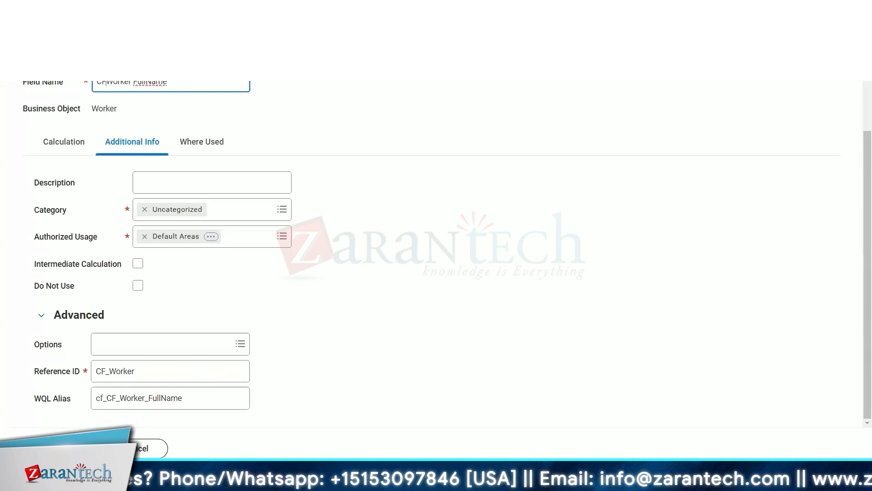
Set the Reference ID to CF_Worker_FullName by reusing the WQL alias text without its cf_ prefix, and save the field.
{"action": "left_click_drag", "start_coordinate": [181, 402], "coordinate": [89, 392]}
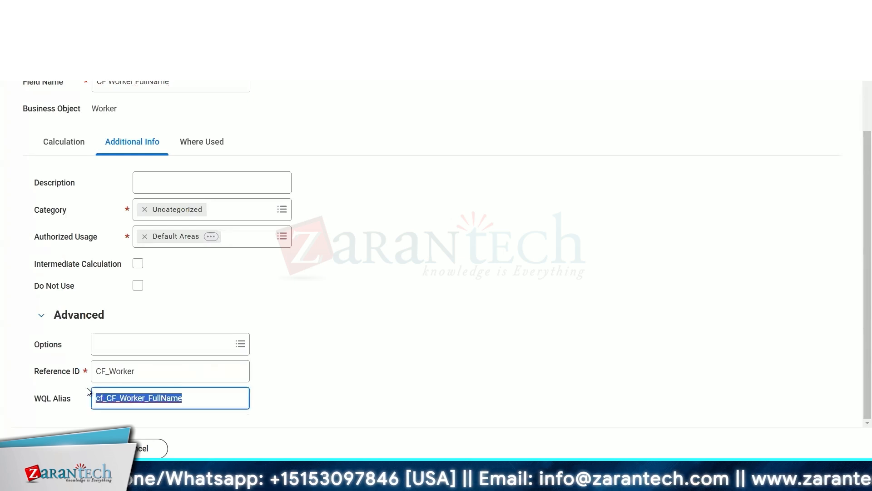
{"action": "key", "text": "ctrl+c"}
{"action": "left_click_drag", "start_coordinate": [140, 374], "coordinate": [86, 374]}
{"action": "key", "text": "ctrl+v"}
{"action": "left_click_drag", "start_coordinate": [107, 372], "coordinate": [64, 375]}
{"action": "key", "text": "BackSpace"}
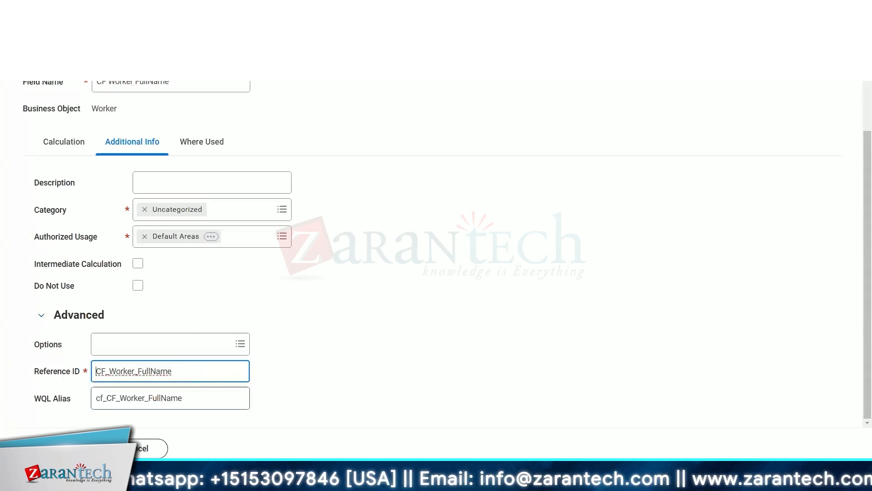
{"action": "left_click", "coordinate": [53, 448]}
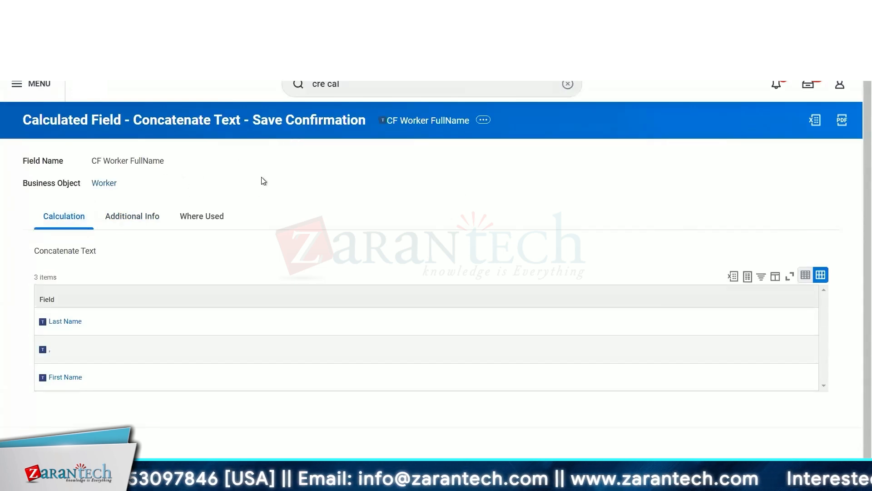
Review the saved calculated field's name, Additional Info and Advanced settings.
{"action": "triple_click", "coordinate": [103, 162]}
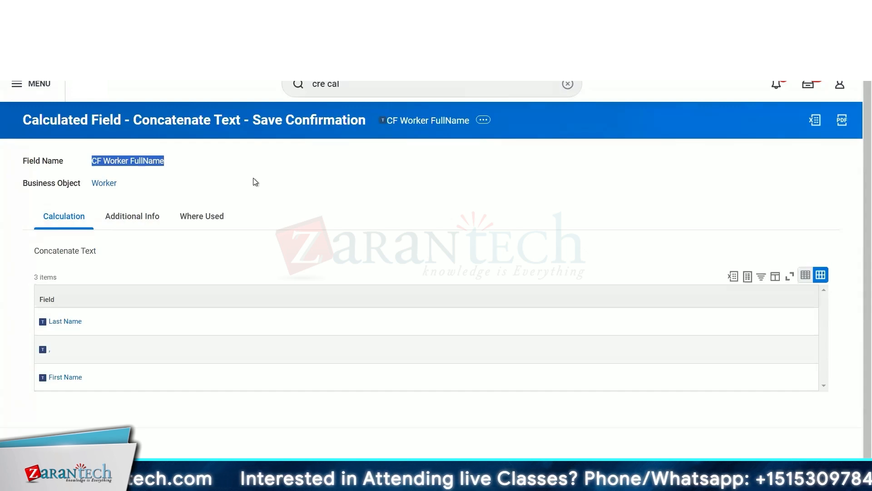
{"action": "left_click", "coordinate": [132, 221]}
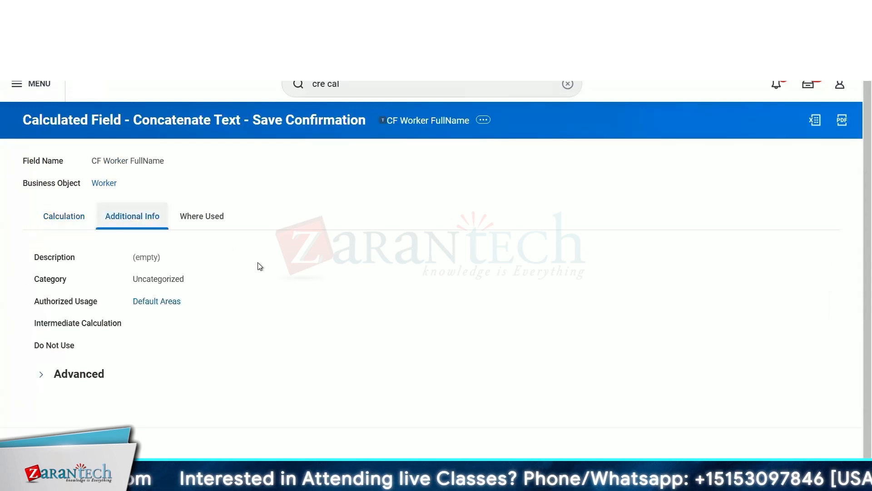
{"action": "left_click", "coordinate": [42, 375]}
{"action": "scroll", "coordinate": [290, 390], "scroll_direction": "down", "scroll_amount": 1}
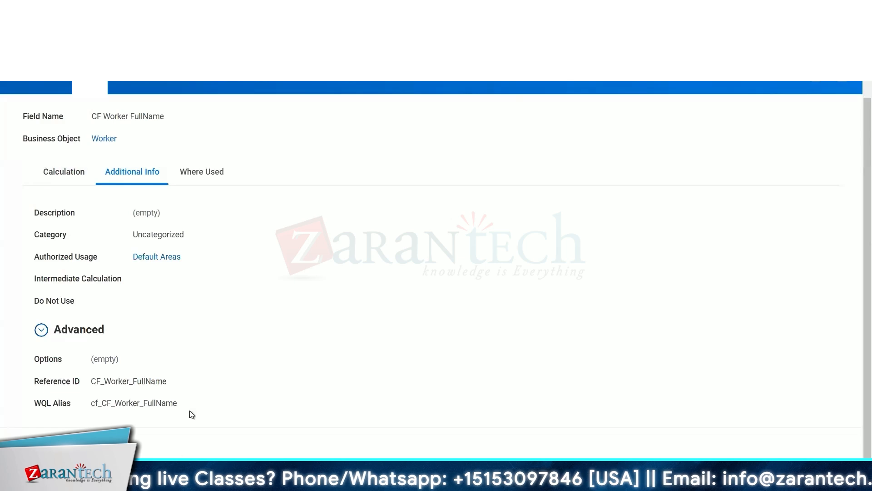
{"action": "left_click", "coordinate": [73, 171]}
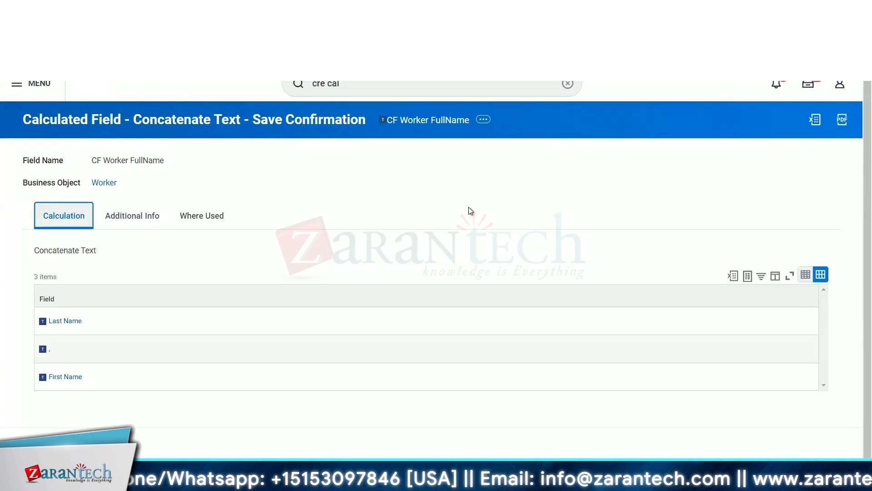
Switch back to the CR_Advanced_Employee_Birtrhdays report and open it for editing.
{"action": "left_click", "coordinate": [177, 13]}
{"action": "left_click", "coordinate": [169, 124]}
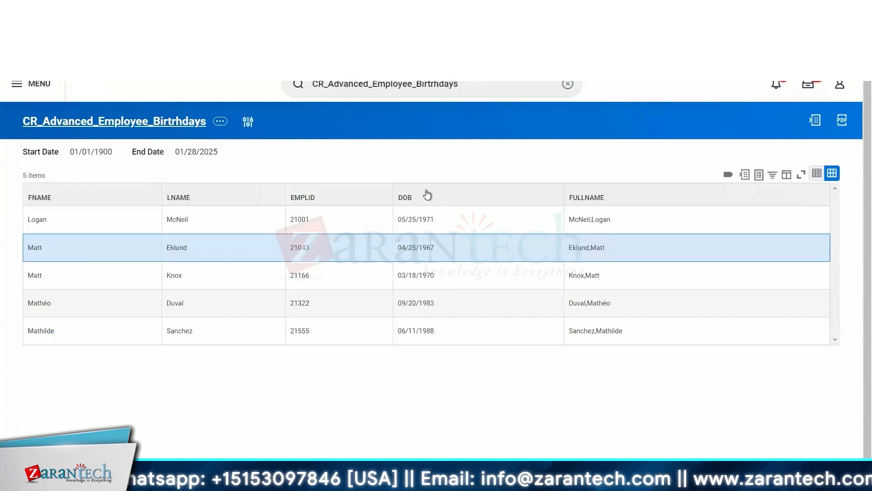
{"action": "left_click", "coordinate": [320, 120]}
{"action": "mouse_move", "coordinate": [399, 149]}
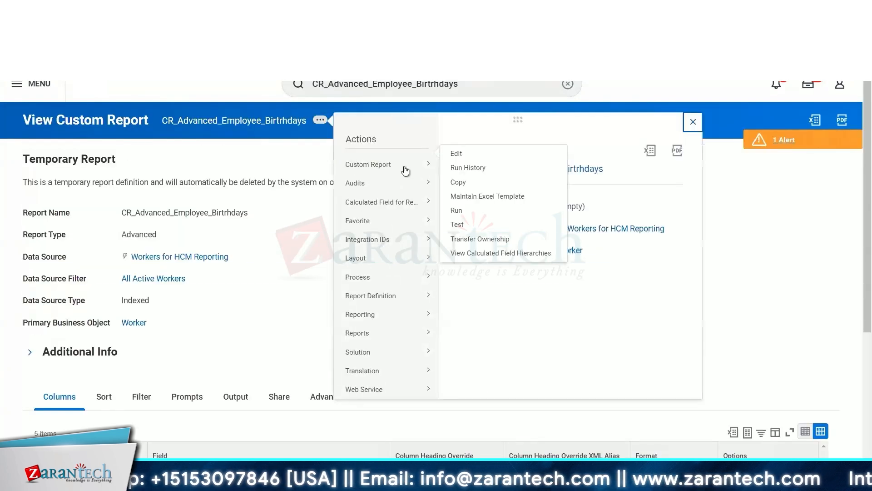
{"action": "left_click", "coordinate": [460, 167]}
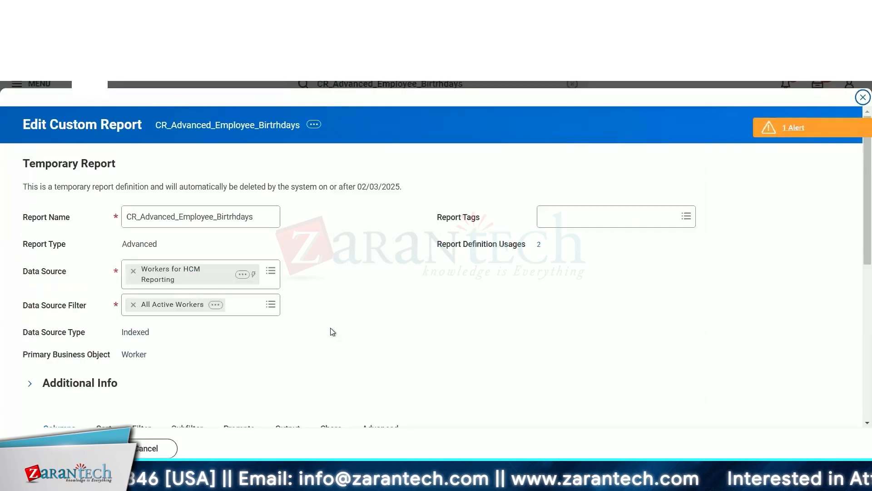
Add a new column row after the full-name column and start creating a calculated field for the report from its field prompt.
{"action": "scroll", "coordinate": [330, 328], "scroll_direction": "down", "scroll_amount": 7}
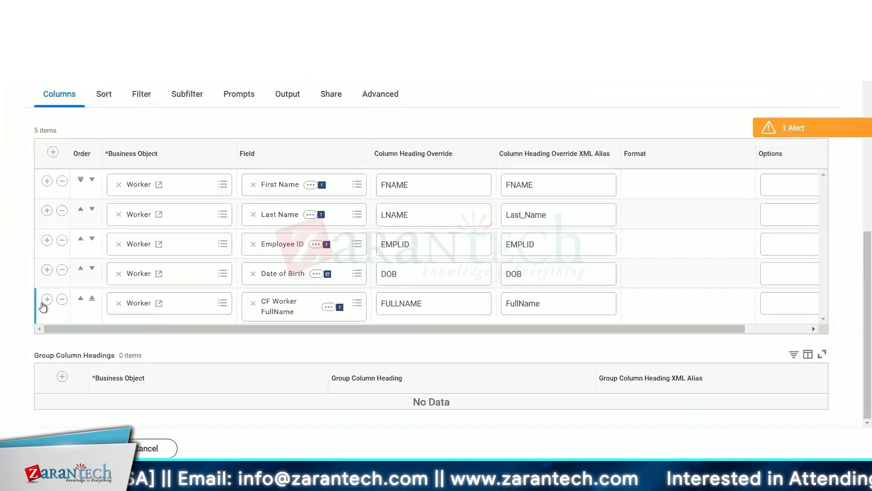
{"action": "left_click", "coordinate": [46, 299]}
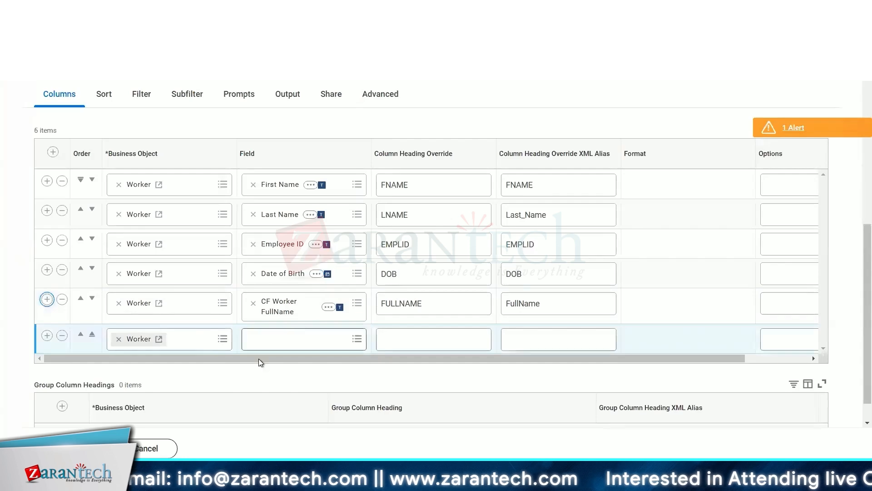
{"action": "left_click", "coordinate": [302, 339]}
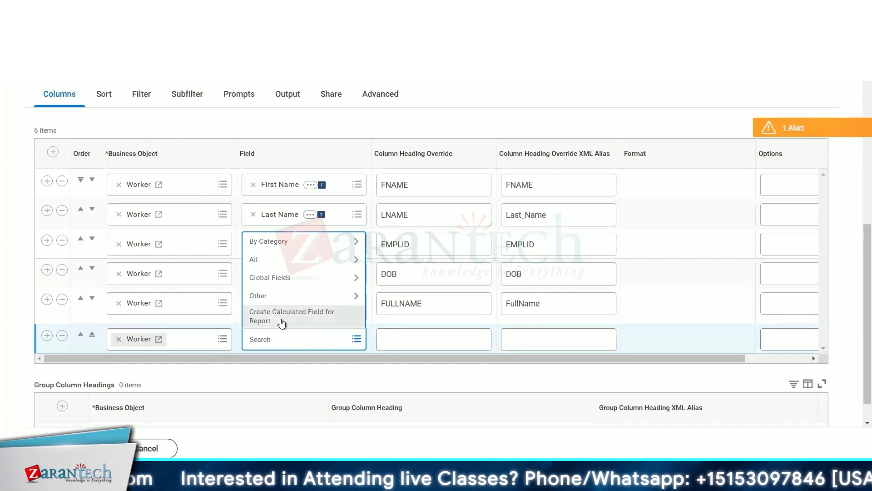
{"action": "left_click", "coordinate": [282, 322]}
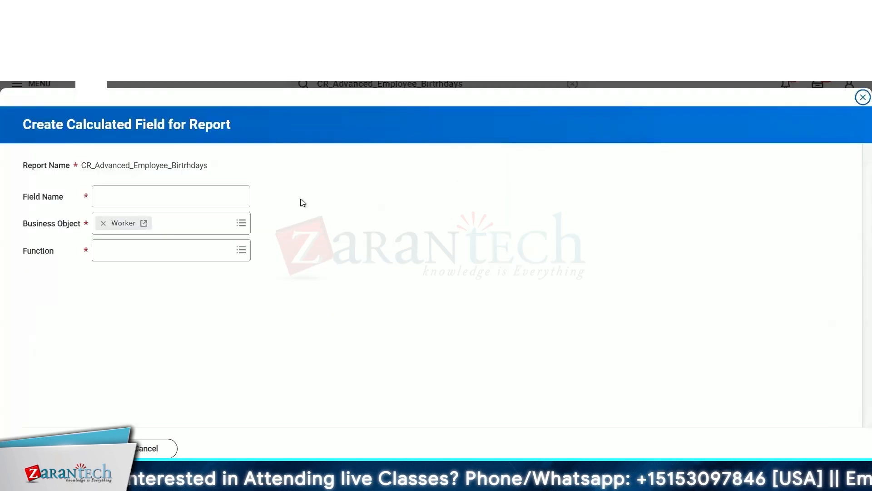
Name the new report calculated field CF_Worker_HireDate_ddmmyy.
{"action": "left_click", "coordinate": [166, 198]}
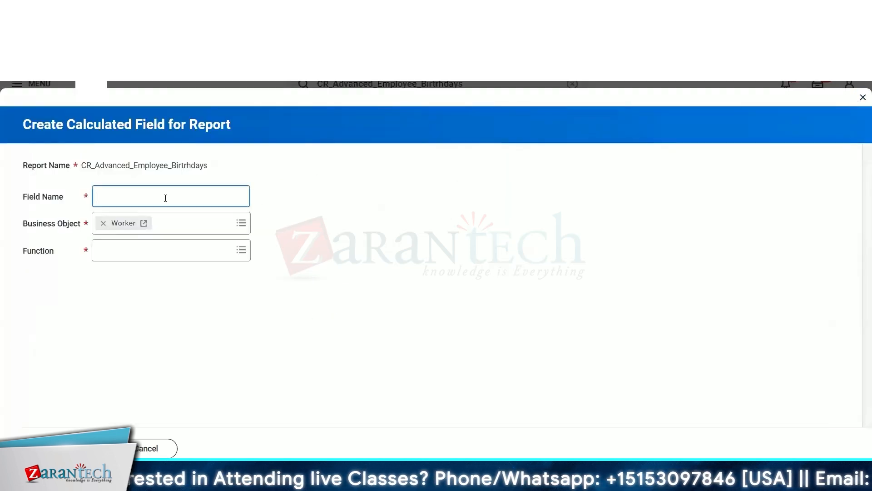
{"action": "left_click", "coordinate": [461, 203]}
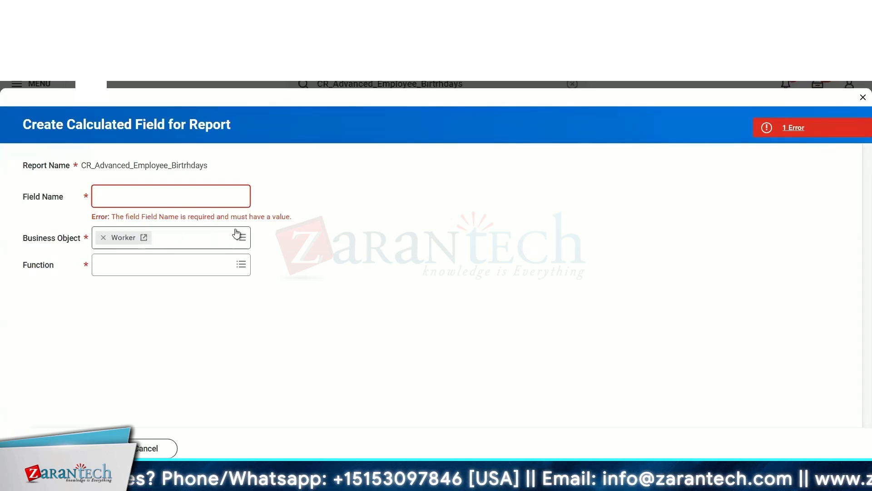
{"action": "left_click", "coordinate": [190, 192]}
{"action": "type", "text": "CF "}
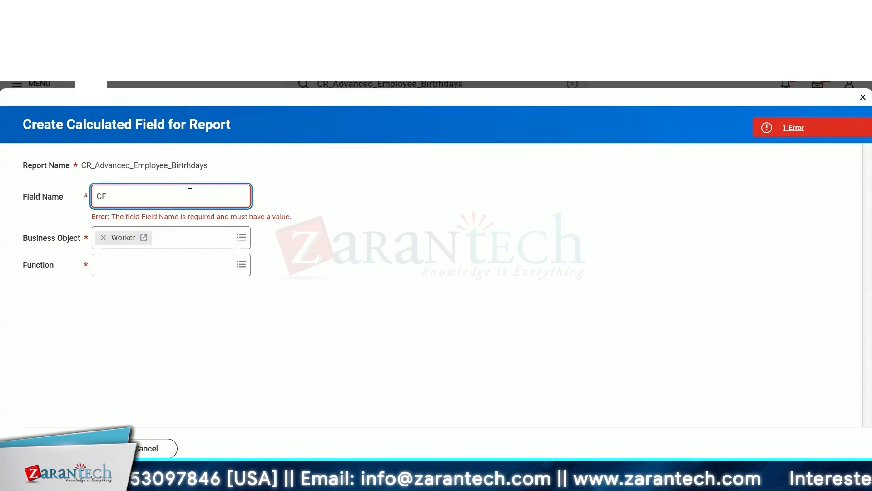
{"action": "type", "text": "Hire"}
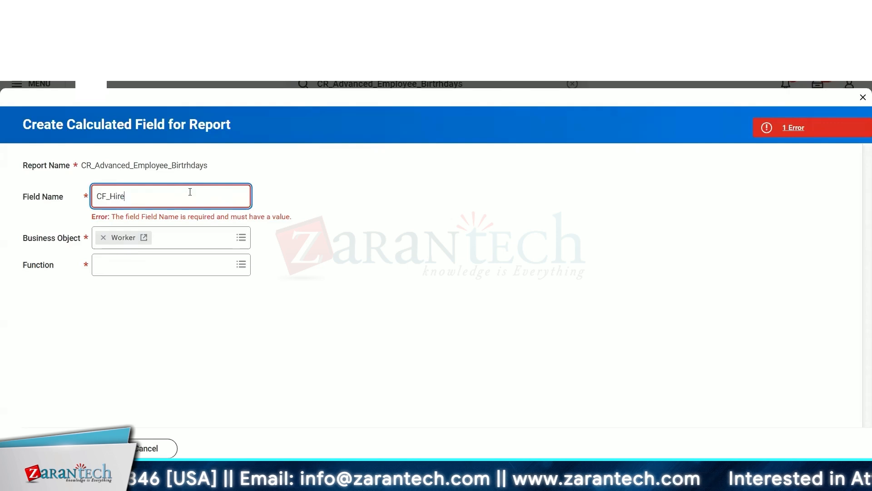
{"action": "key", "text": "BackSpace"}
{"action": "key", "text": "BackSpace"}
{"action": "key", "text": "BackSpace"}
{"action": "key", "text": "BackSpace"}
{"action": "type", "text": "Worker_"}
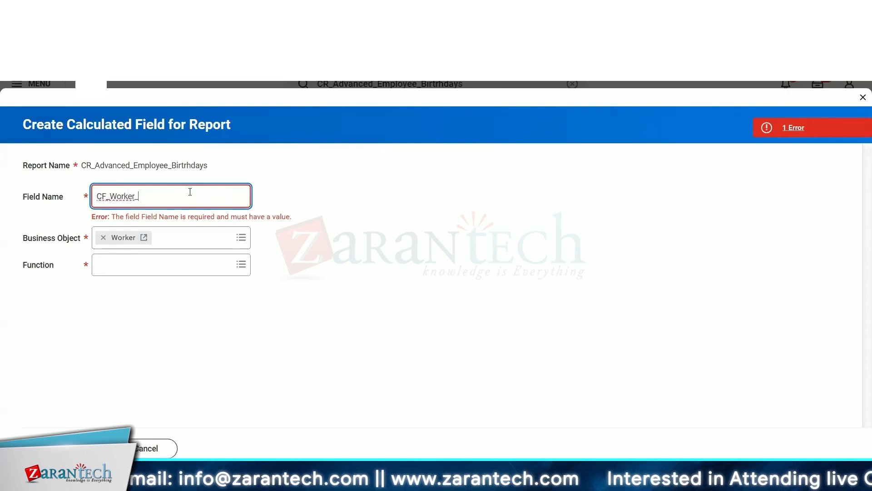
{"action": "type", "text": " Name"}
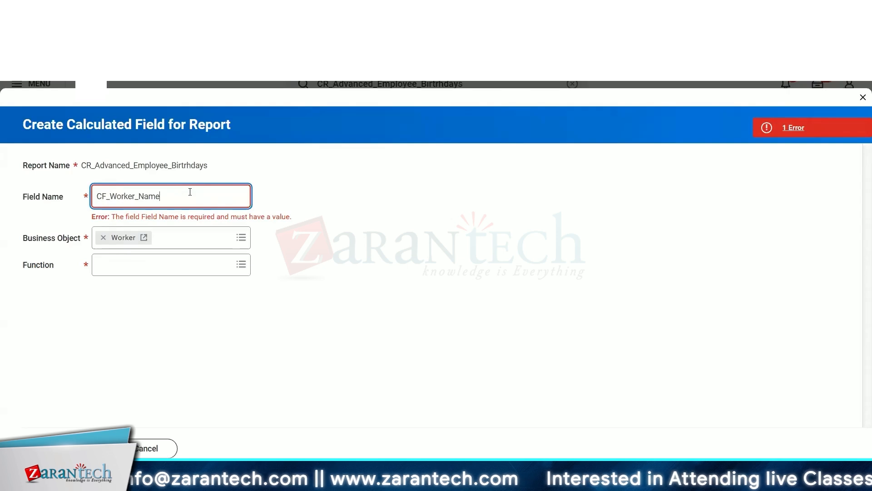
{"action": "key", "text": "BackSpace"}
{"action": "key", "text": "BackSpace"}
{"action": "key", "text": "BackSpace"}
{"action": "key", "text": "BackSpace"}
{"action": "type", "text": "HireDate"}
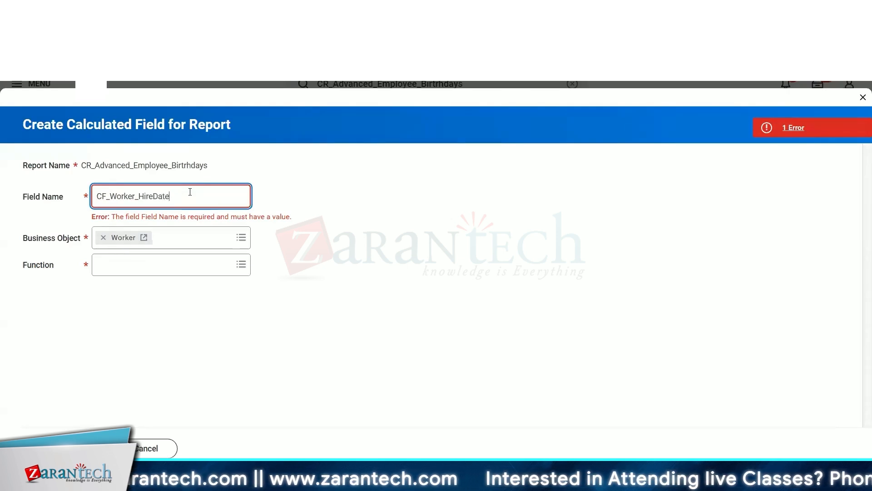
{"action": "type", "text": "_"}
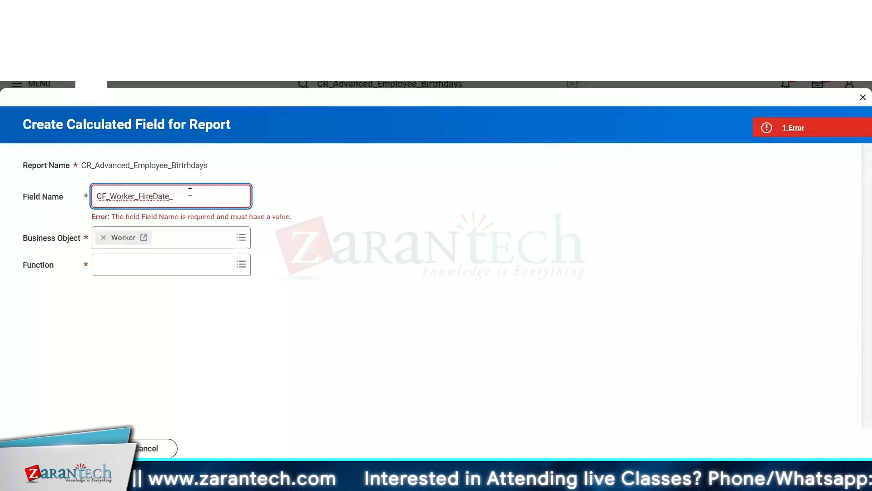
{"action": "type", "text": "ddmmyy"}
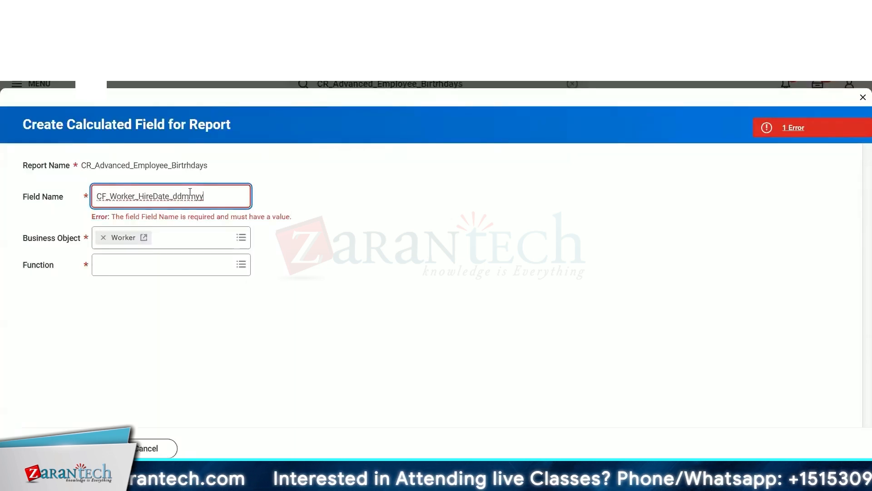
Choose the Build Date function for the calculated field and continue.
{"action": "left_click", "coordinate": [173, 265]}
{"action": "scroll", "coordinate": [175, 339], "scroll_direction": "down", "scroll_amount": 2}
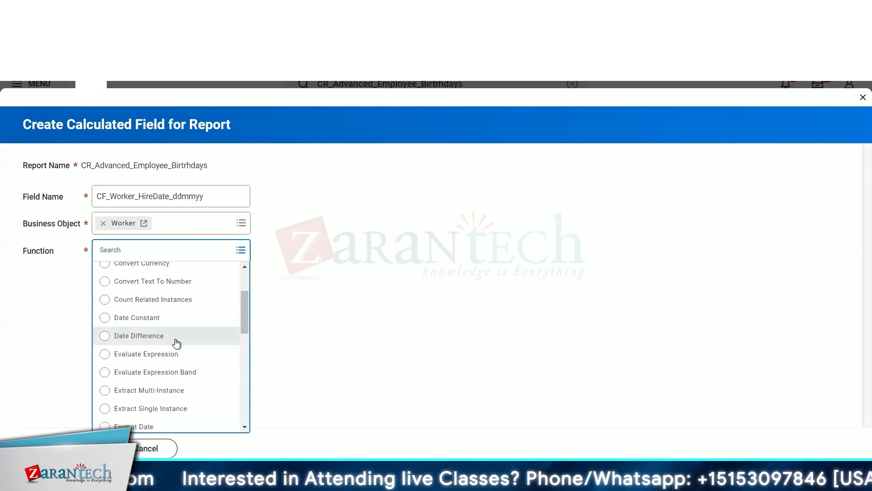
{"action": "scroll", "coordinate": [177, 342], "scroll_direction": "down", "scroll_amount": 6}
{"action": "scroll", "coordinate": [177, 342], "scroll_direction": "up", "scroll_amount": 8}
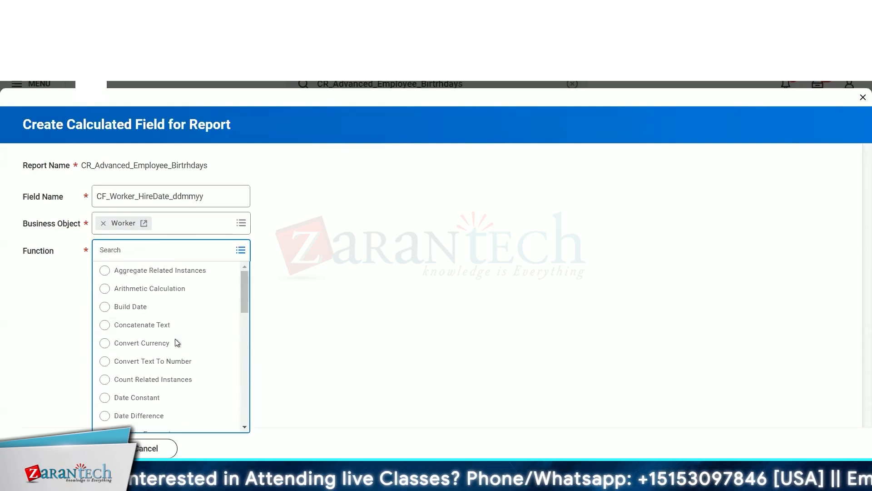
{"action": "left_click", "coordinate": [128, 309]}
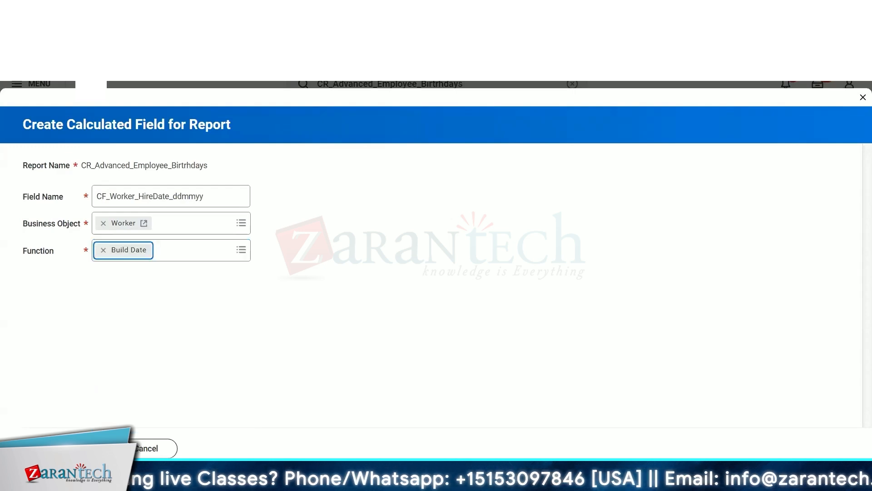
{"action": "left_click", "coordinate": [66, 449]}
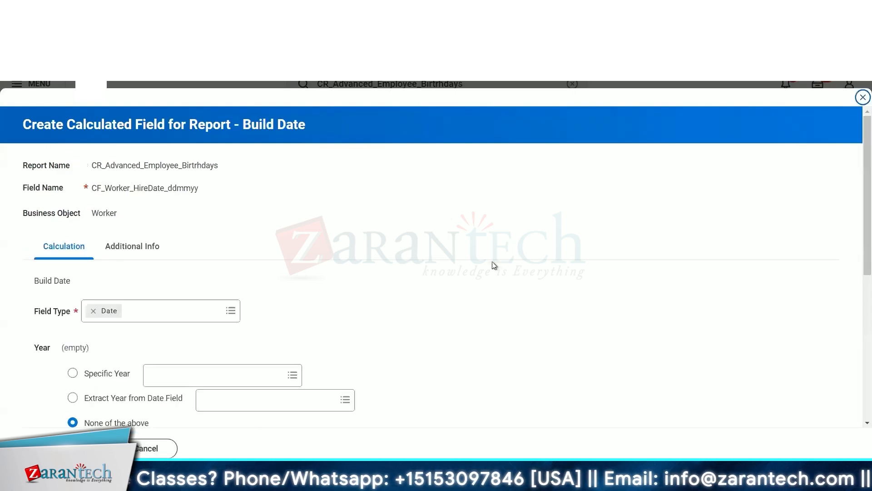
Examine the Build Date field type and the year and month options.
{"action": "scroll", "coordinate": [426, 281], "scroll_direction": "down", "scroll_amount": 4}
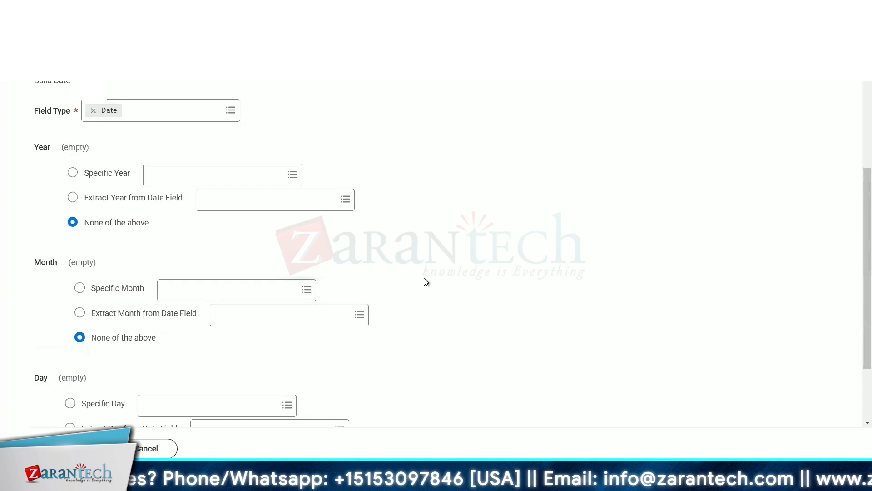
{"action": "scroll", "coordinate": [426, 282], "scroll_direction": "up", "scroll_amount": 1}
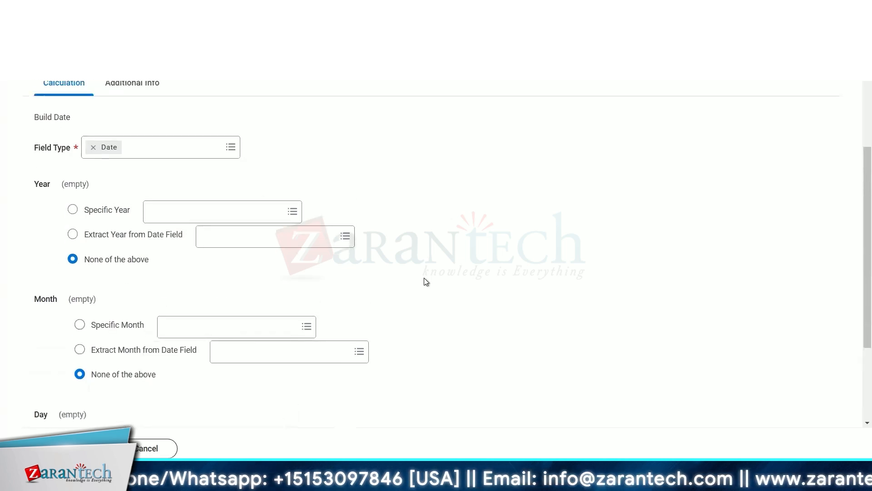
{"action": "scroll", "coordinate": [426, 282], "scroll_direction": "up", "scroll_amount": 3}
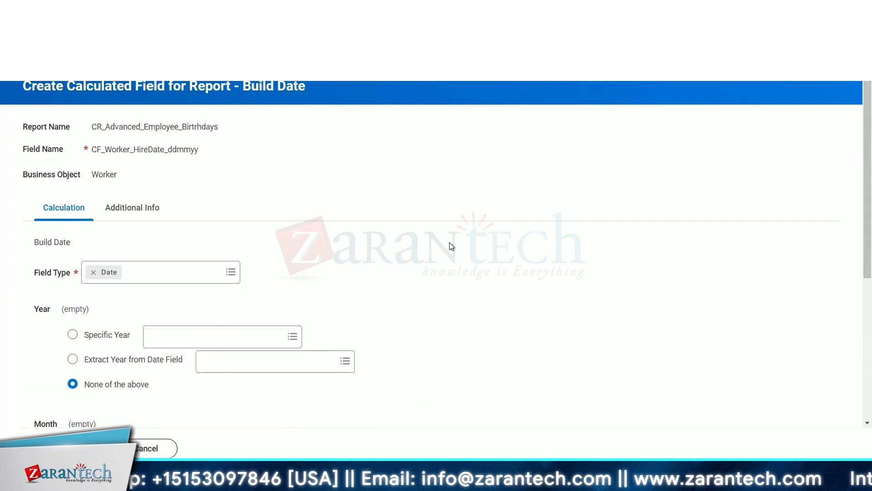
{"action": "scroll", "coordinate": [458, 247], "scroll_direction": "down", "scroll_amount": 5}
{"action": "scroll", "coordinate": [457, 247], "scroll_direction": "up", "scroll_amount": 5}
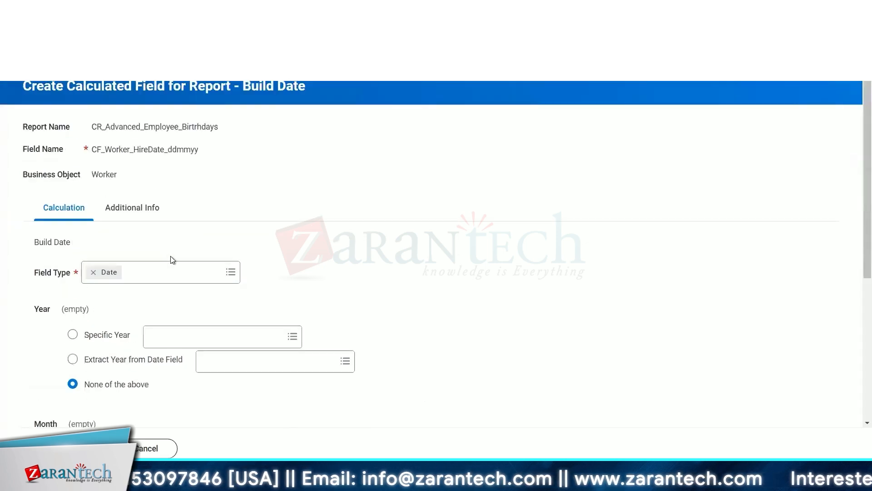
{"action": "left_click", "coordinate": [147, 277]}
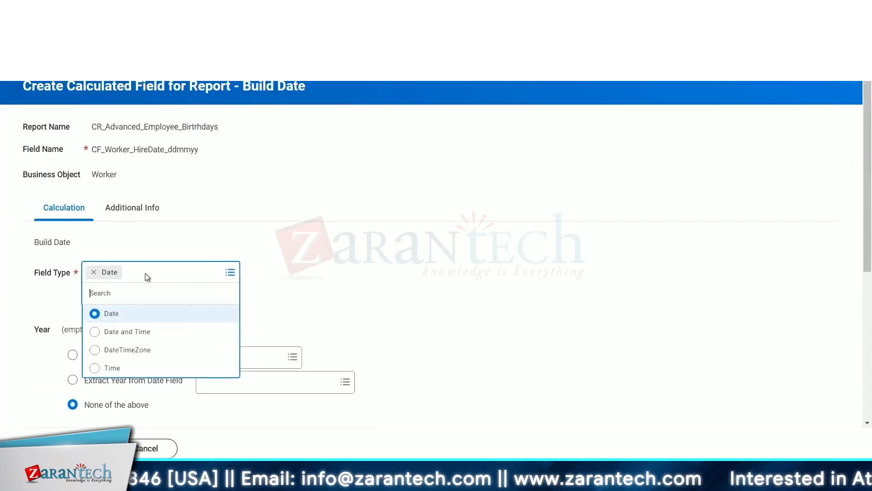
{"action": "scroll", "coordinate": [269, 268], "scroll_direction": "down", "scroll_amount": 3}
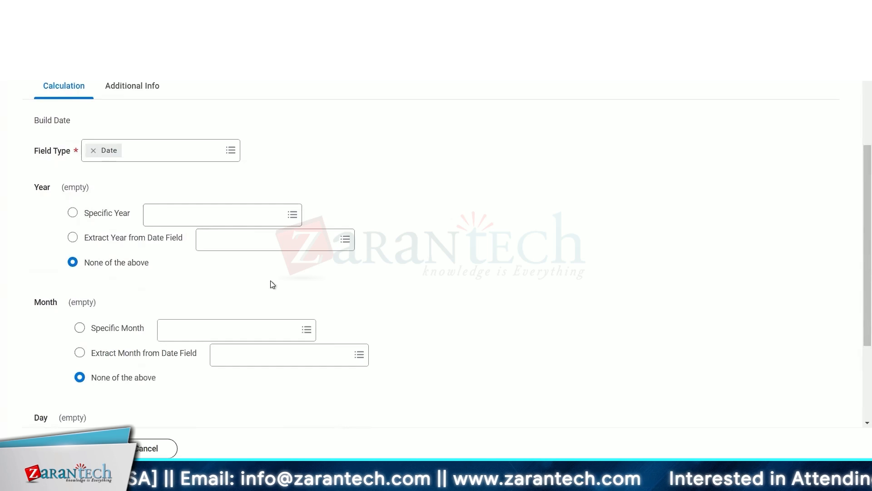
{"action": "scroll", "coordinate": [271, 280], "scroll_direction": "up", "scroll_amount": 3}
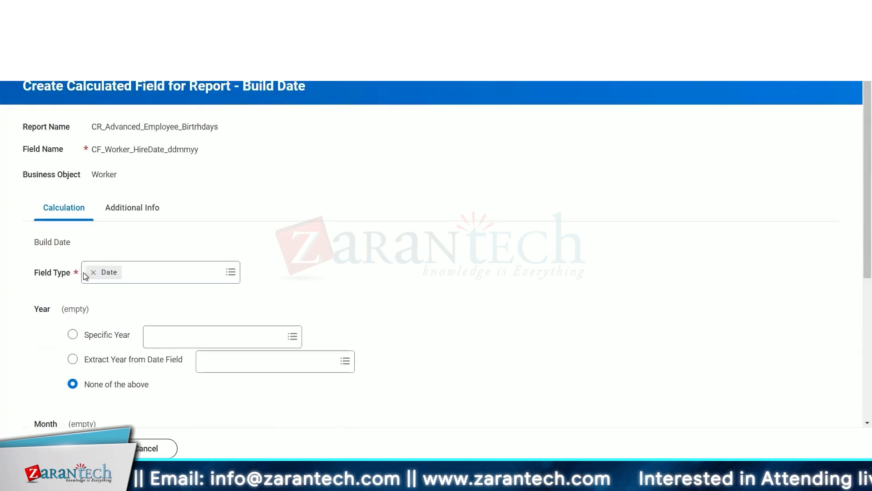
{"action": "left_click", "coordinate": [154, 269]}
{"action": "type", "text": "hi"}
{"action": "key", "text": "BackSpace"}
{"action": "key", "text": "BackSpace"}
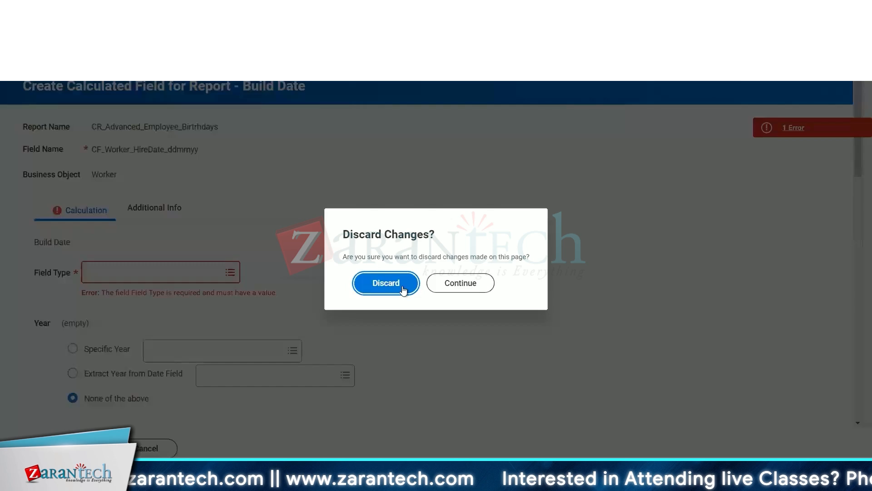
{"action": "left_click", "coordinate": [399, 288]}
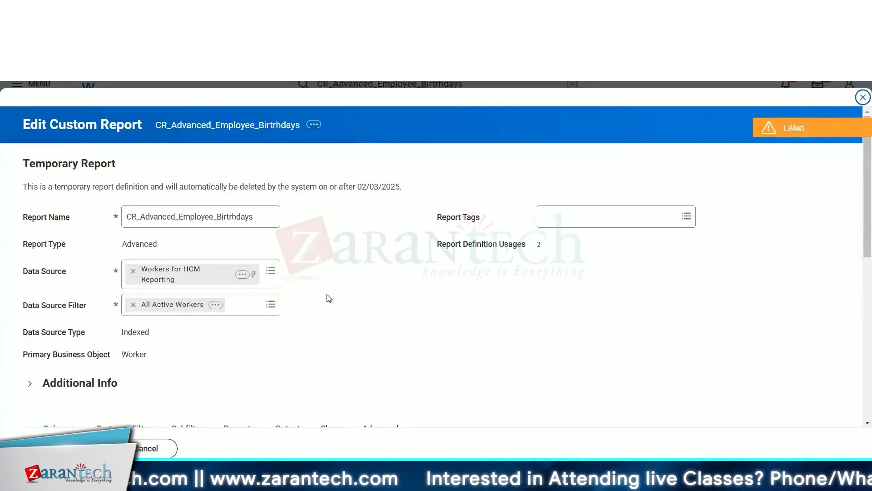
Start a new report calculated field from the new column row's field prompt and name it CF_Worker_HireDate_ddmmyy.
{"action": "scroll", "coordinate": [329, 298], "scroll_direction": "down", "scroll_amount": 10}
{"action": "left_click", "coordinate": [293, 310]}
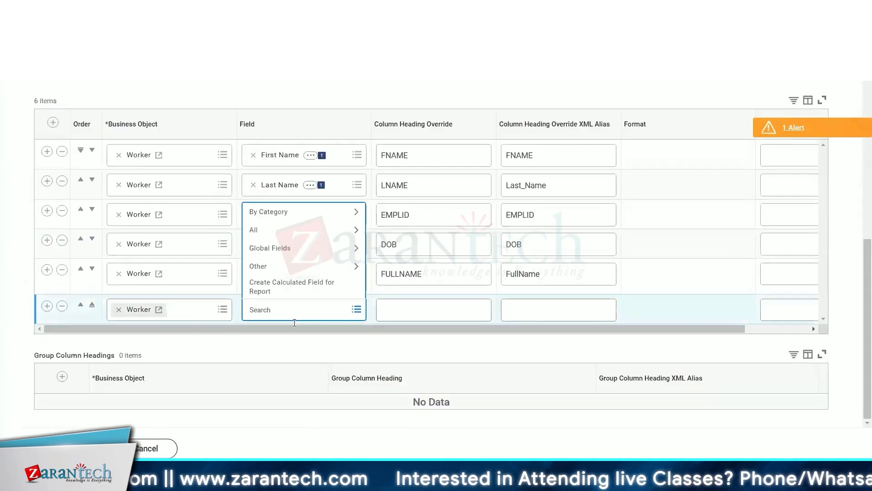
{"action": "left_click", "coordinate": [293, 290]}
{"action": "left_click", "coordinate": [150, 192]}
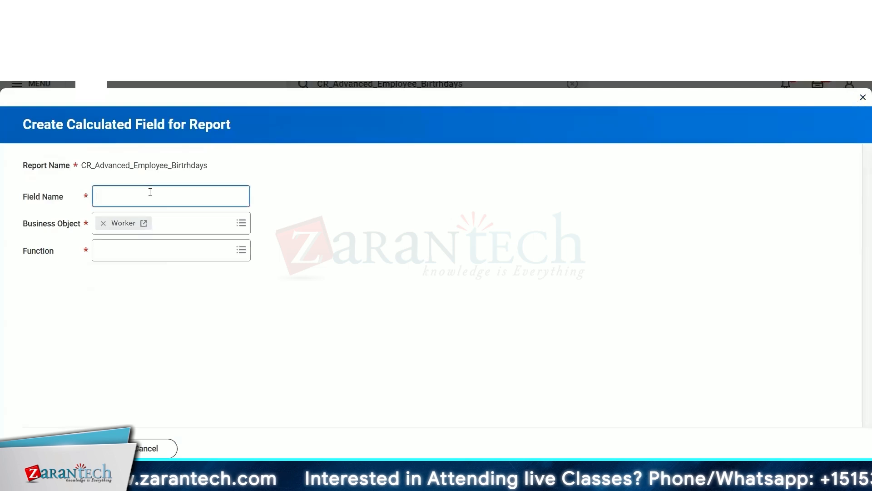
{"action": "type", "text": "CF_Worker_HireD"}
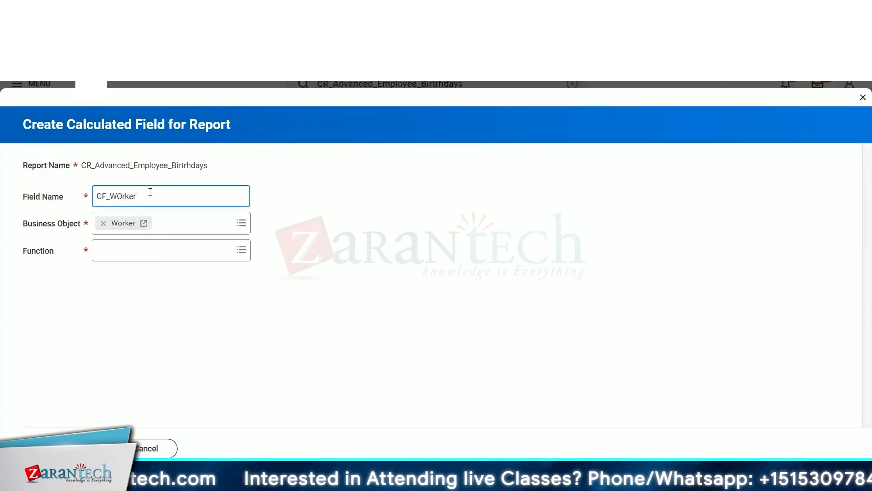
{"action": "type", "text": "ate_d"}
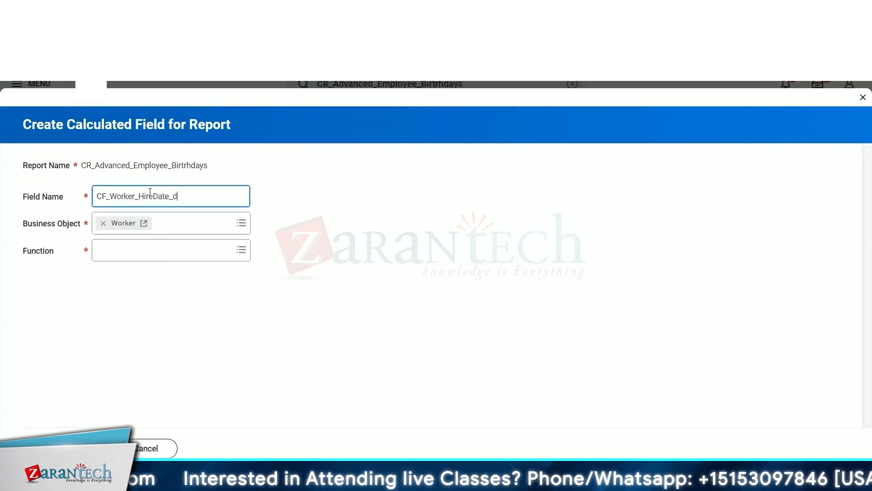
{"action": "type", "text": "dmmyy"}
Choose the Format Date function for the calculated field and continue.
{"action": "left_click", "coordinate": [157, 251]}
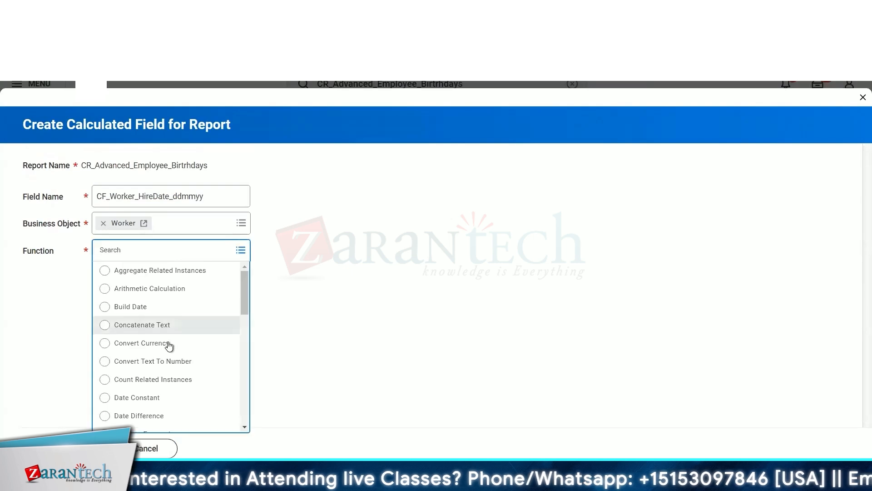
{"action": "scroll", "coordinate": [168, 344], "scroll_direction": "down", "scroll_amount": 10}
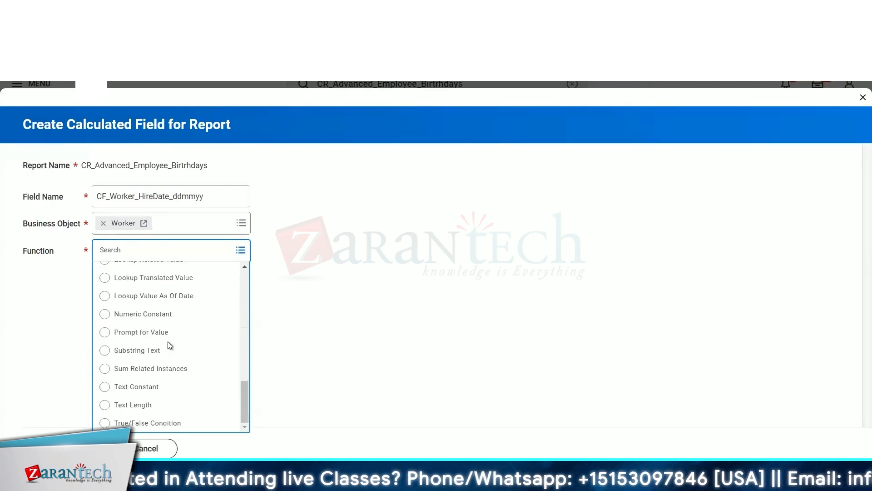
{"action": "scroll", "coordinate": [169, 343], "scroll_direction": "up", "scroll_amount": 5}
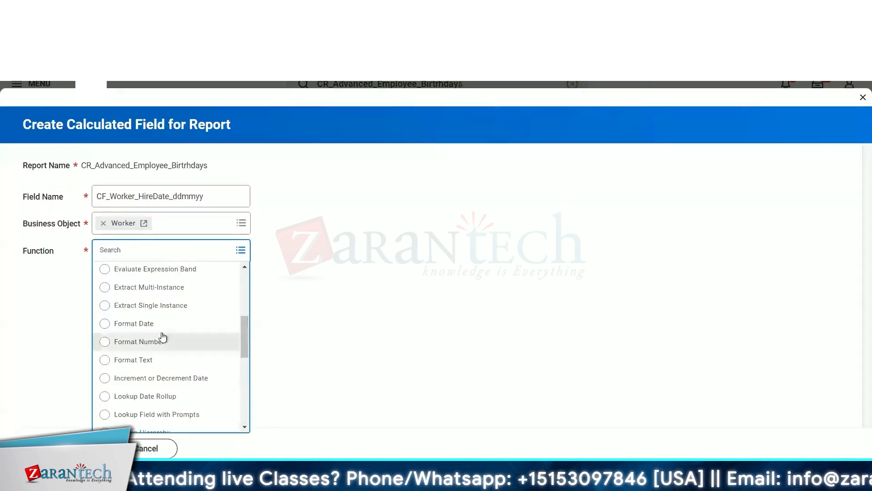
{"action": "left_click", "coordinate": [151, 325]}
{"action": "left_click", "coordinate": [64, 448]}
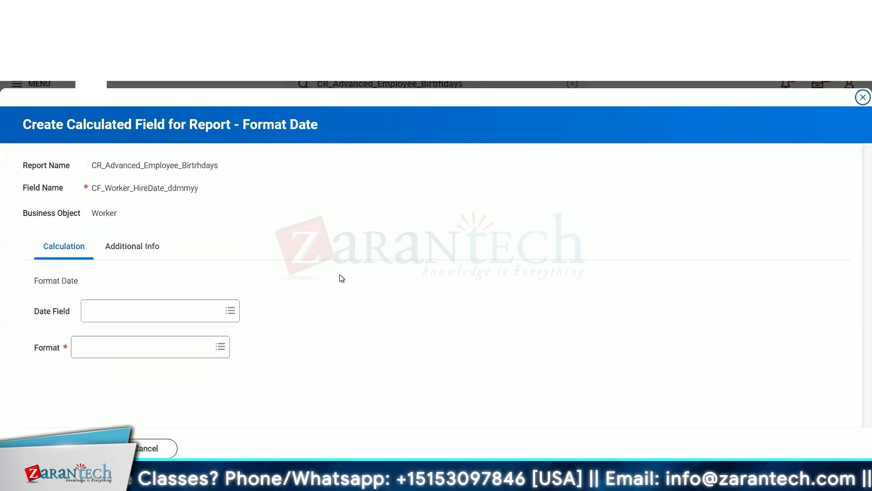
Search for and set the Date Field to Hire Date.
{"action": "left_click", "coordinate": [165, 313]}
{"action": "type", "text": "hire"}
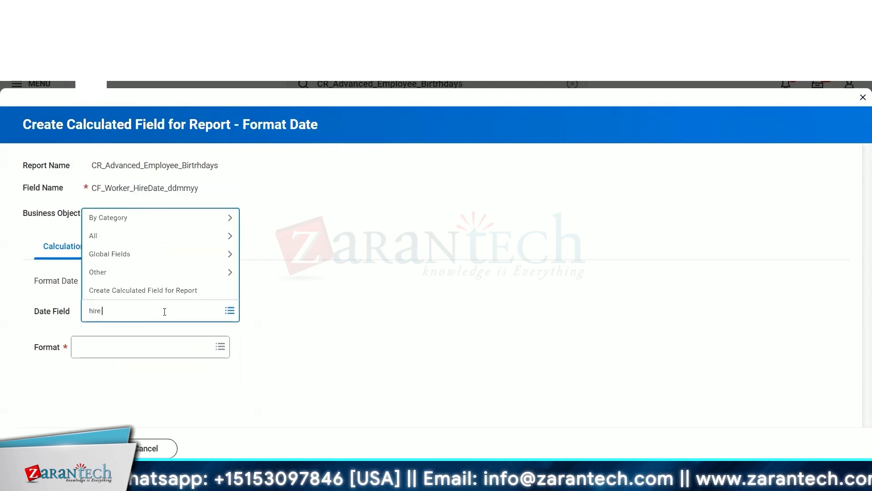
{"action": "type", "text": " foate"}
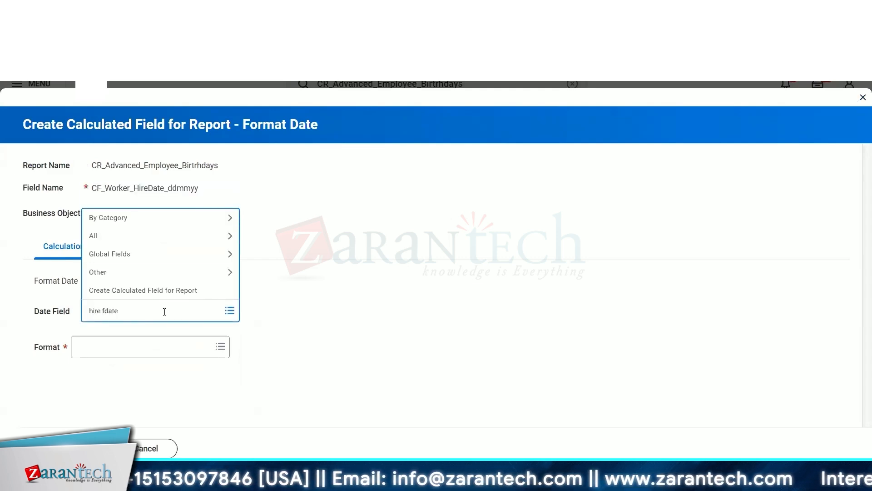
{"action": "key", "text": "Return"}
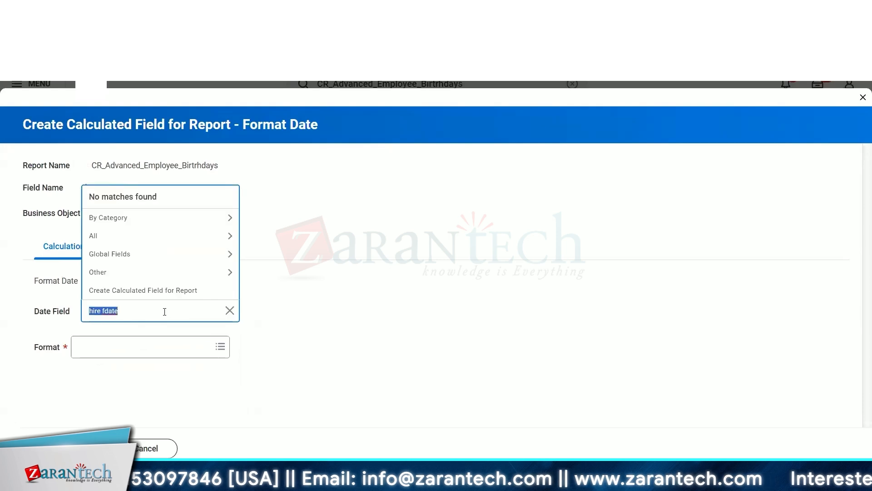
{"action": "left_click", "coordinate": [164, 312]}
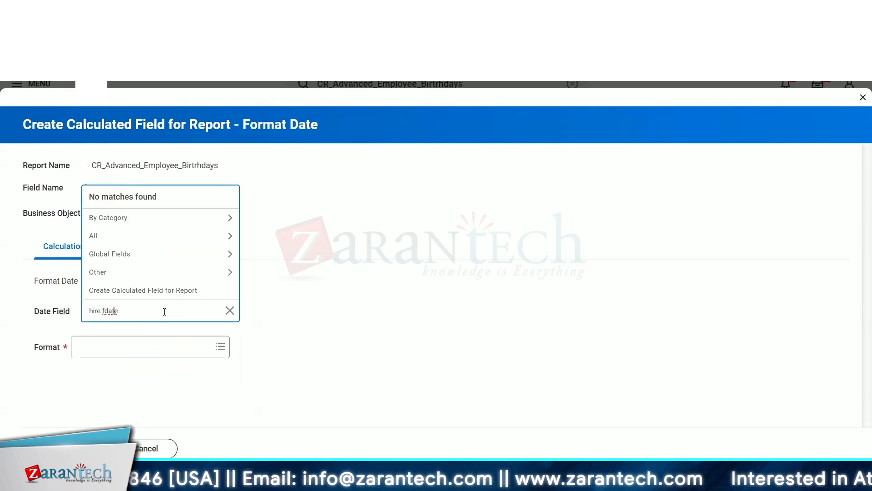
{"action": "key", "text": "Left"}
{"action": "key", "text": "Left"}
{"action": "key", "text": "Left"}
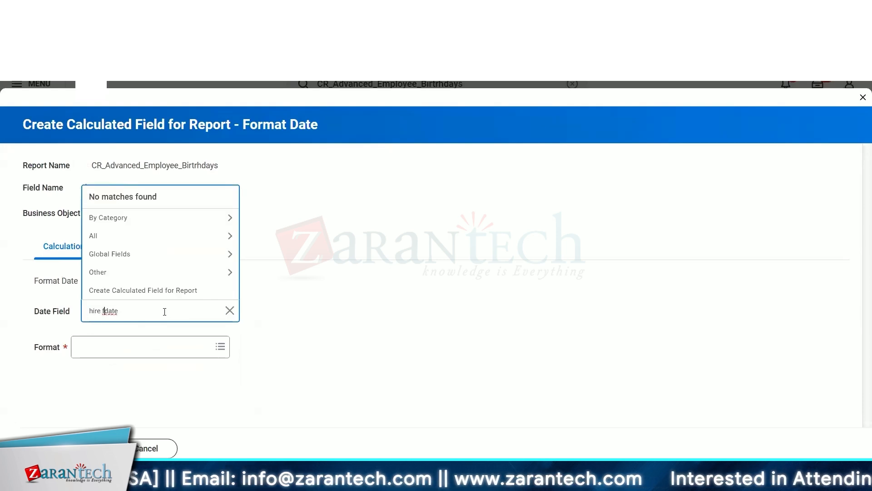
{"action": "key", "text": "BackSpace"}
{"action": "key", "text": "Return"}
{"action": "key", "text": "Return"}
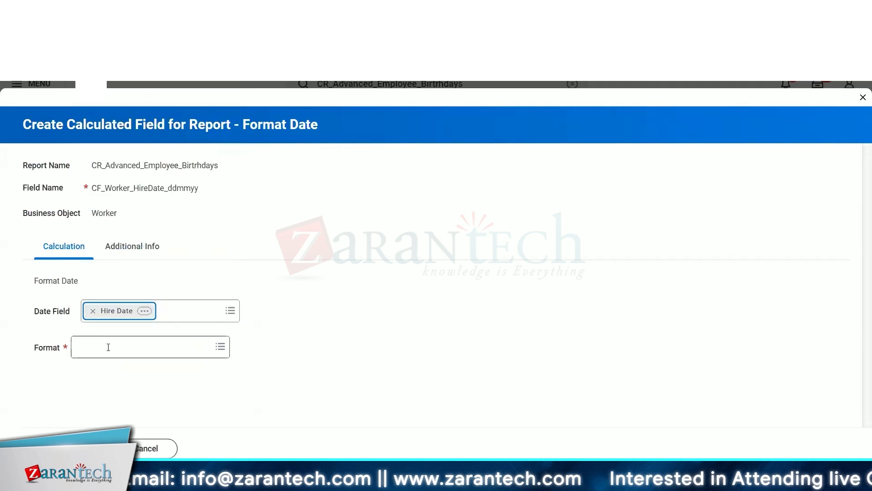
Set the format to Format Mask and enter the mask ddMMyy.
{"action": "left_click", "coordinate": [108, 347]}
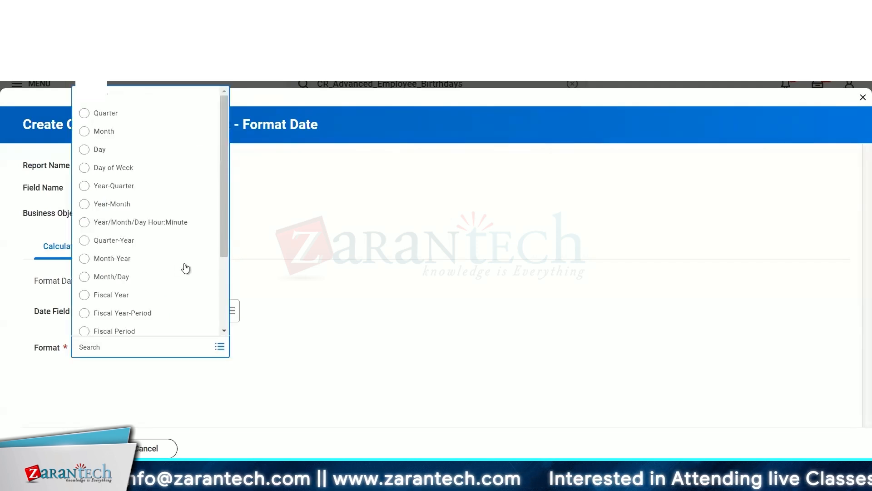
{"action": "scroll", "coordinate": [184, 263], "scroll_direction": "down", "scroll_amount": 3}
{"action": "key", "text": "Return"}
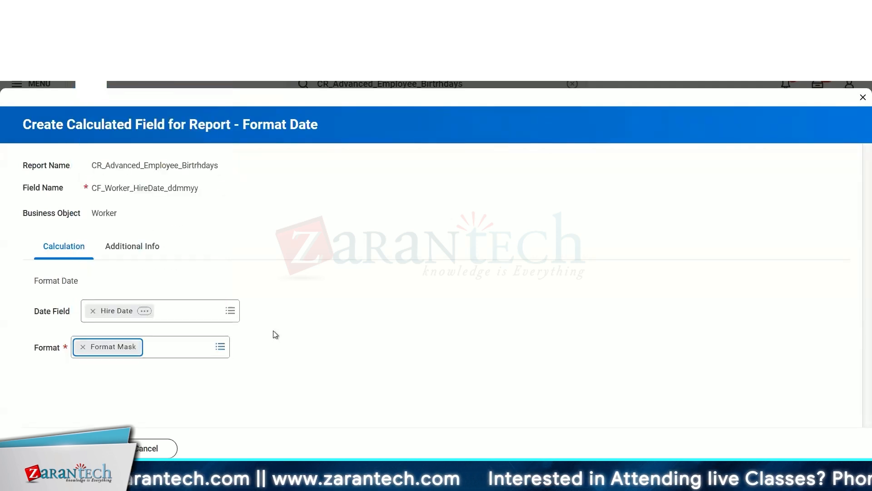
{"action": "type", "text": "ddmmyy"}
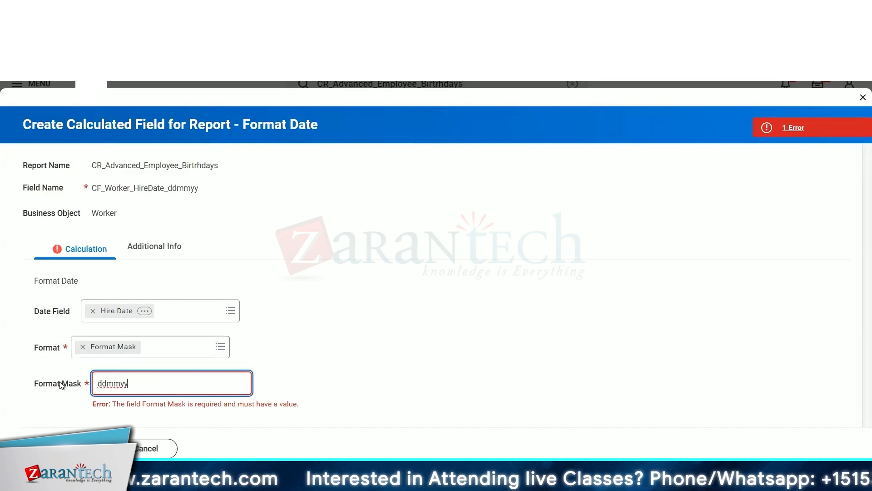
{"action": "mouse_move", "coordinate": [62, 384]}
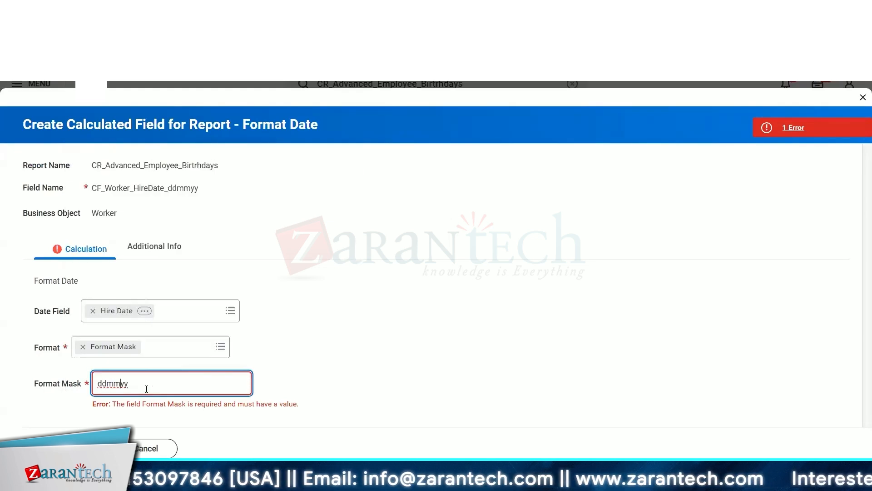
{"action": "key", "text": "BackSpace"}
{"action": "key", "text": "BackSpace"}
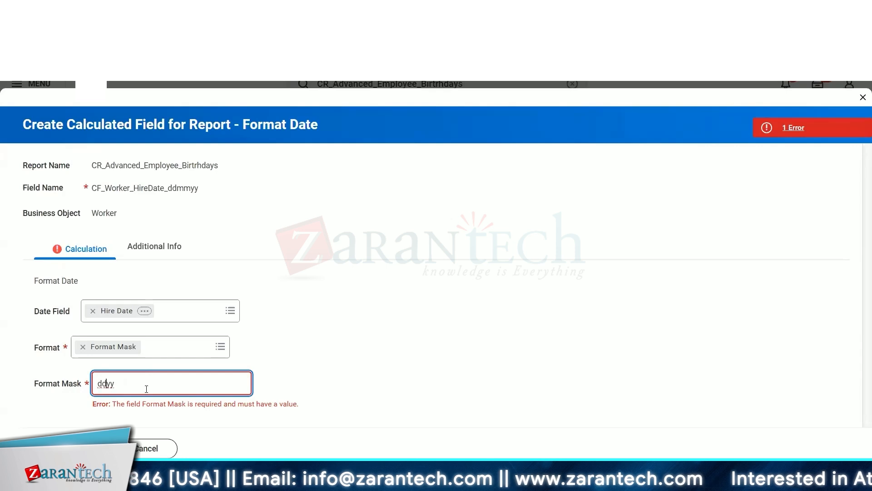
{"action": "type", "text": "MM"}
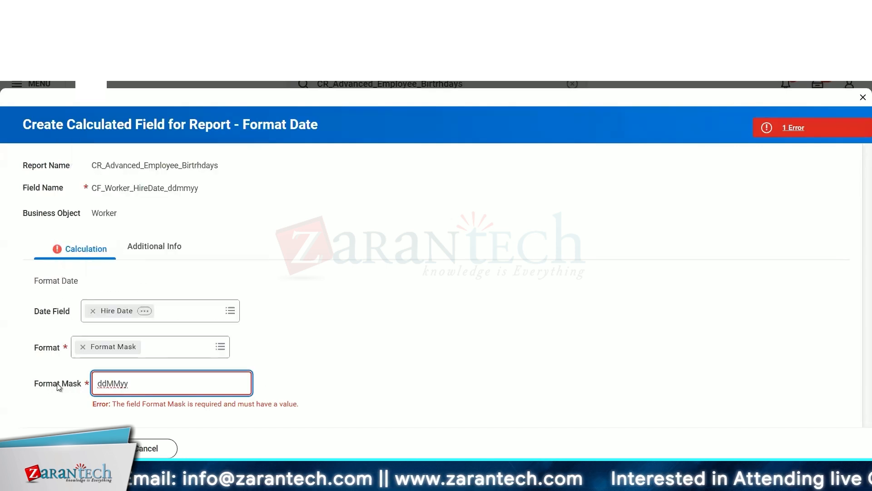
{"action": "mouse_move", "coordinate": [59, 387]}
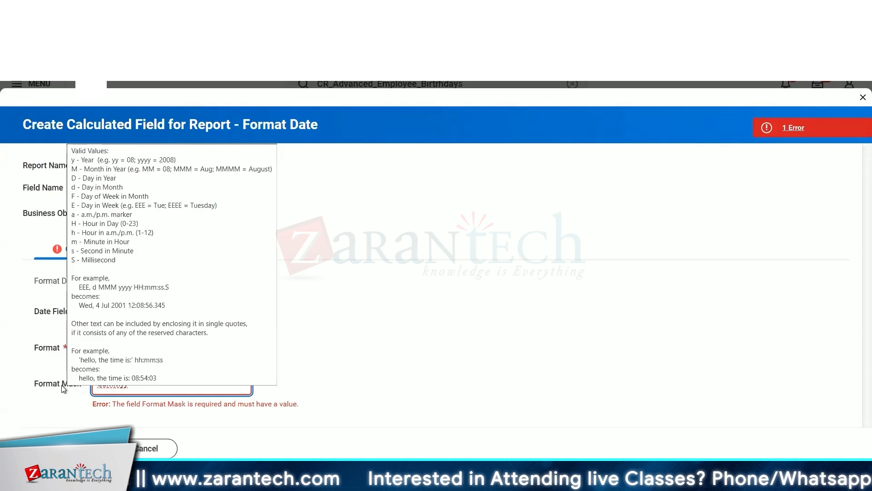
Shorten the Advanced Reference ID to CF_Worker_HireDate_ddmmyy and save the calculated field.
{"action": "left_click", "coordinate": [139, 247]}
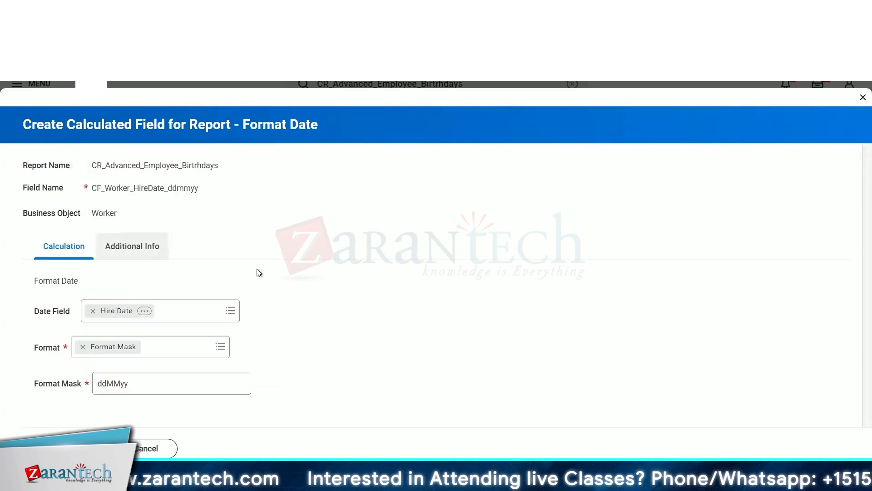
{"action": "left_click", "coordinate": [40, 322]}
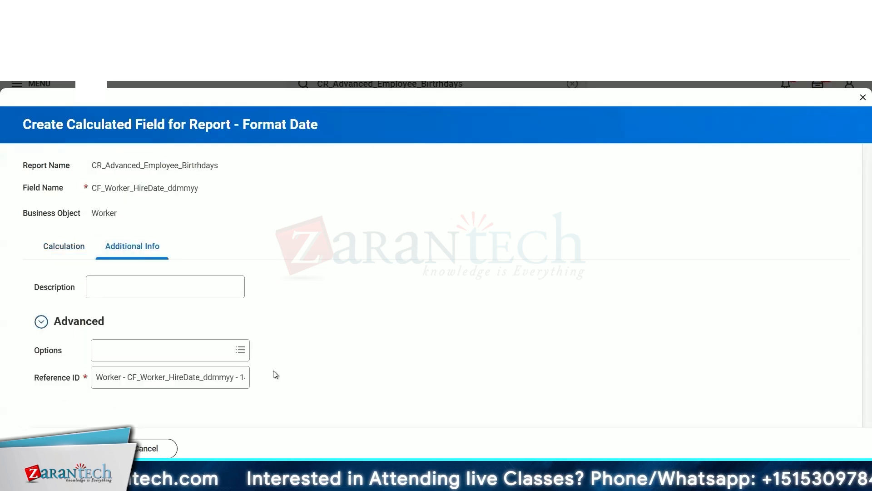
{"action": "left_click_drag", "start_coordinate": [130, 376], "coordinate": [58, 376]}
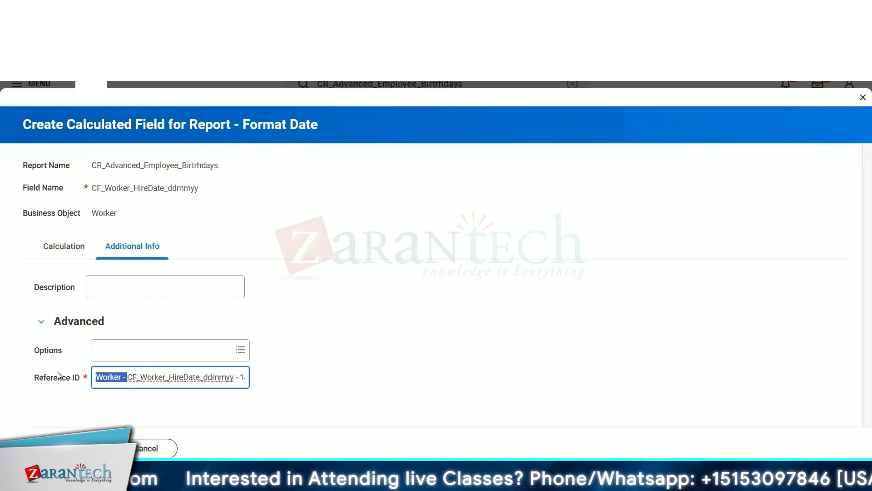
{"action": "key", "text": "BackSpace"}
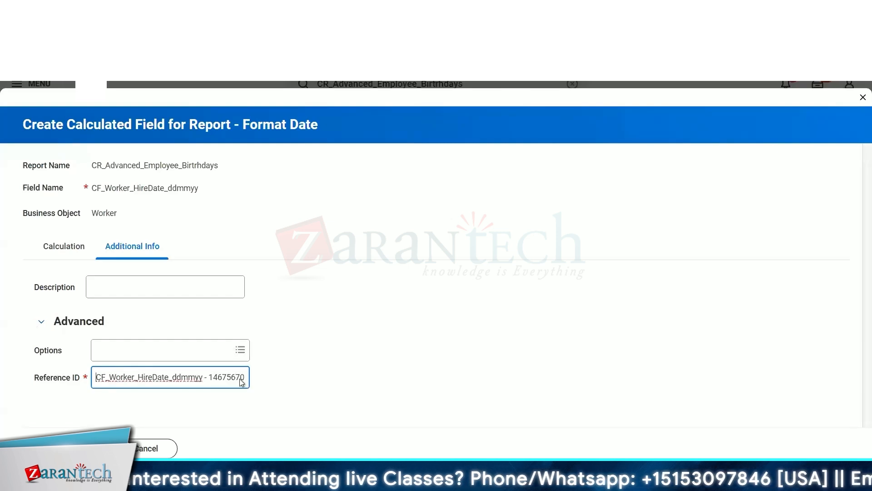
{"action": "left_click_drag", "start_coordinate": [245, 378], "coordinate": [203, 378]}
{"action": "key", "text": "BackSpace"}
{"action": "left_click", "coordinate": [64, 449]}
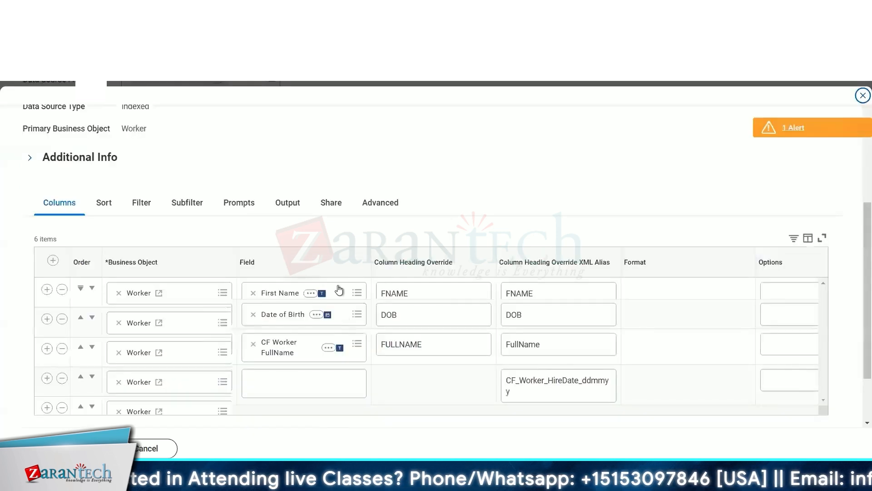
Test the report and pick 28 January 2025 as the End Date prompt.
{"action": "scroll", "coordinate": [337, 289], "scroll_direction": "down", "scroll_amount": 3}
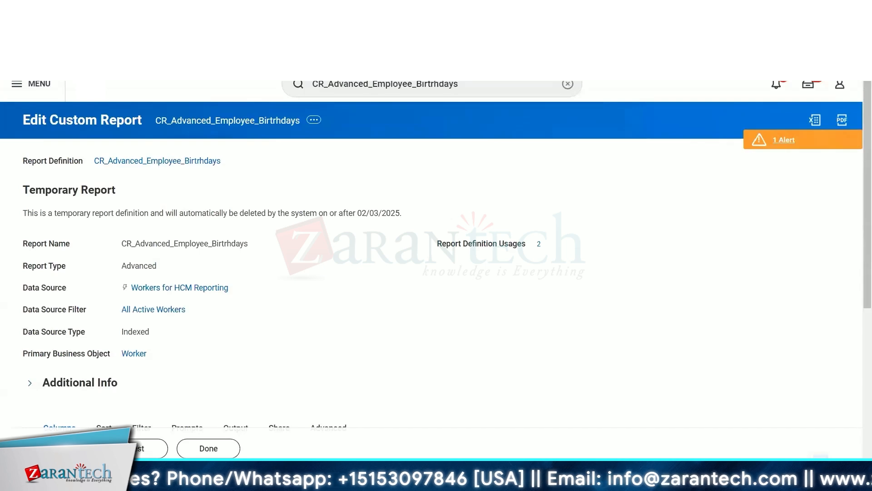
{"action": "right_click", "coordinate": [82, 439]}
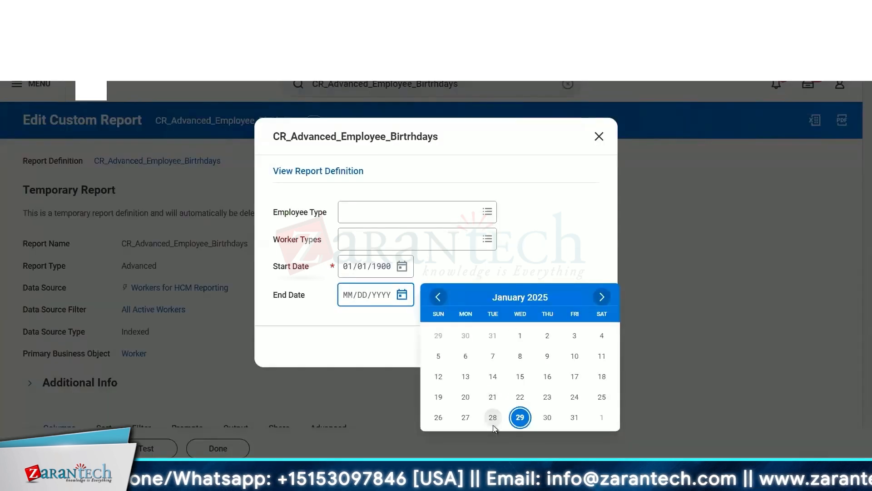
{"action": "left_click", "coordinate": [493, 420]}
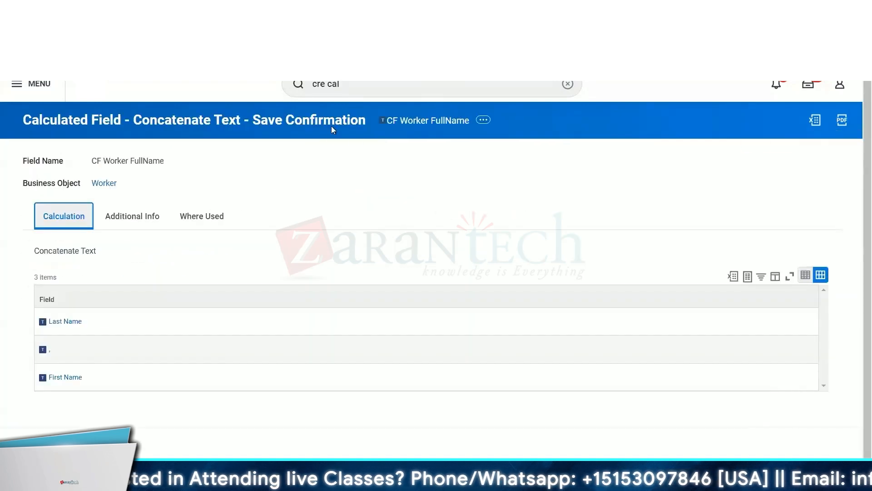
Search for the Create Custom Report task and open it from the results.
{"action": "triple_click", "coordinate": [362, 85]}
{"action": "key", "text": "BackSpace"}
{"action": "type", "text": "cre"}
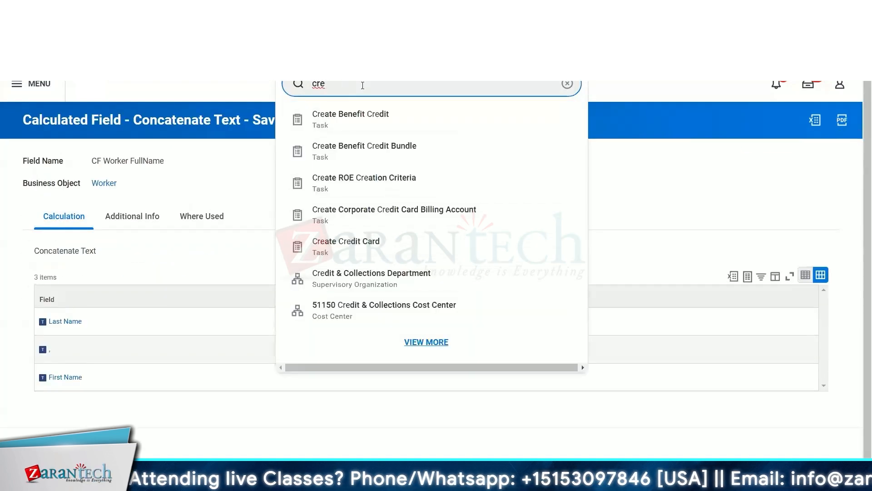
{"action": "type", "text": " cus rep"}
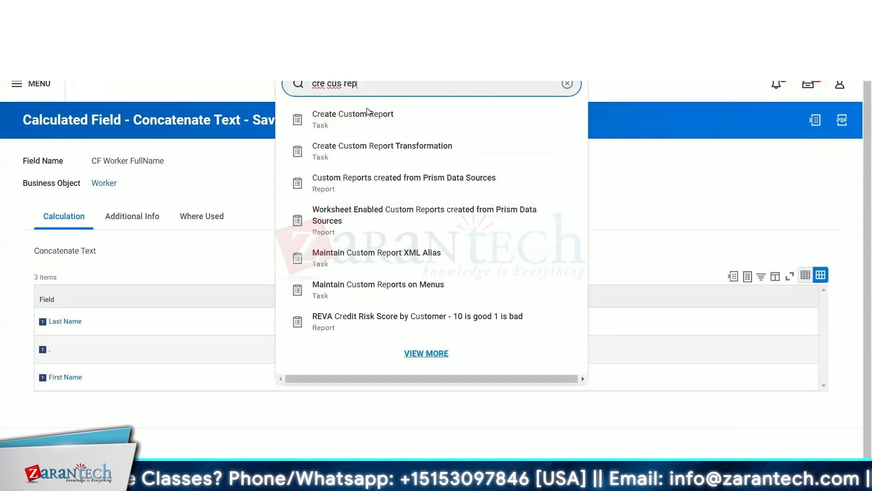
{"action": "left_click", "coordinate": [367, 120]}
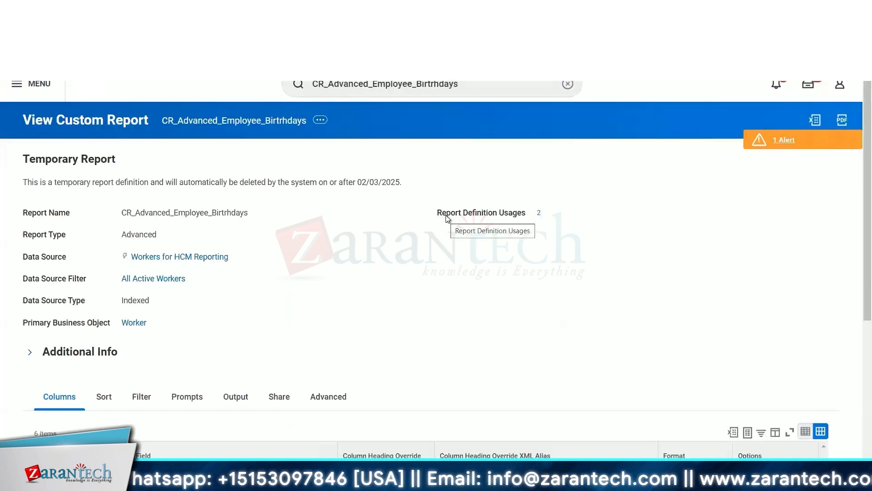
Name the new custom report CR_TEST.
{"action": "scroll", "coordinate": [390, 288], "scroll_direction": "down", "scroll_amount": 5}
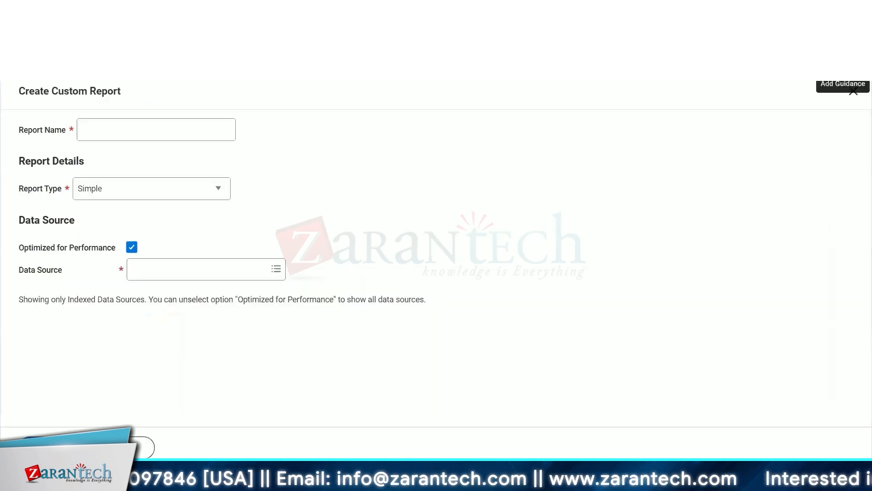
{"action": "left_click", "coordinate": [107, 132]}
{"action": "type", "text": "CRTES"}
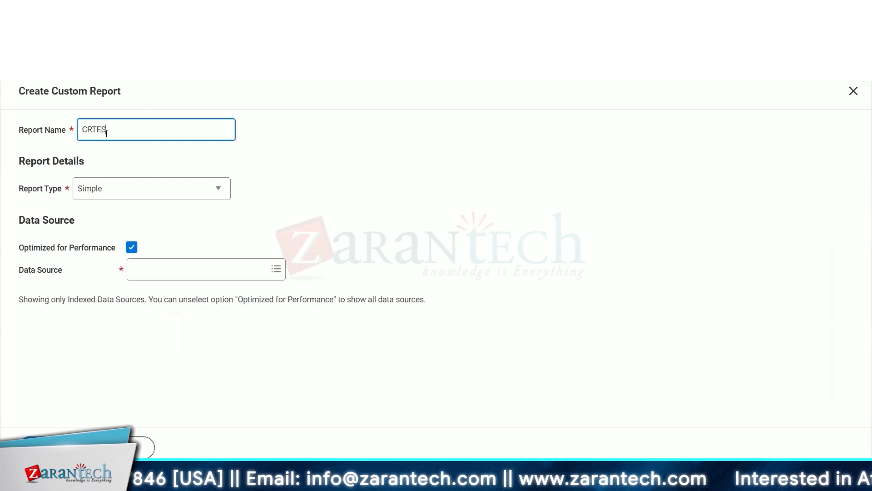
{"action": "key", "text": "BackSpace"}
{"action": "key", "text": "BackSpace"}
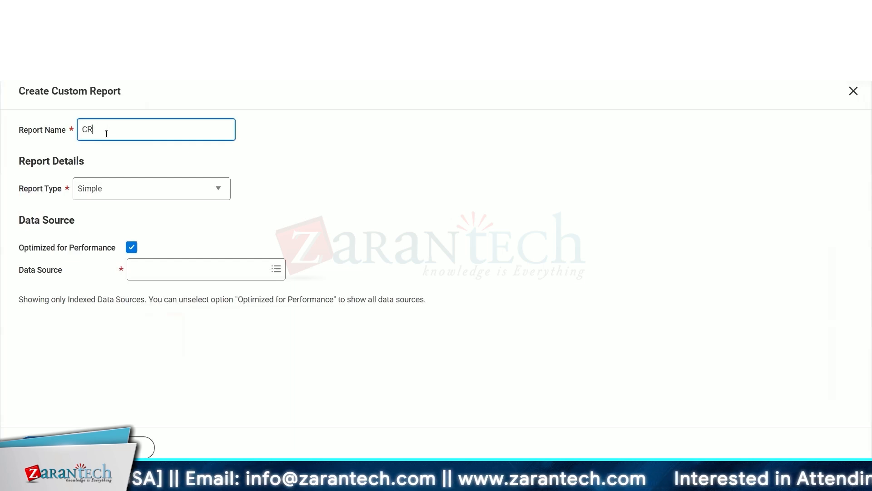
{"action": "type", "text": "_TEST"}
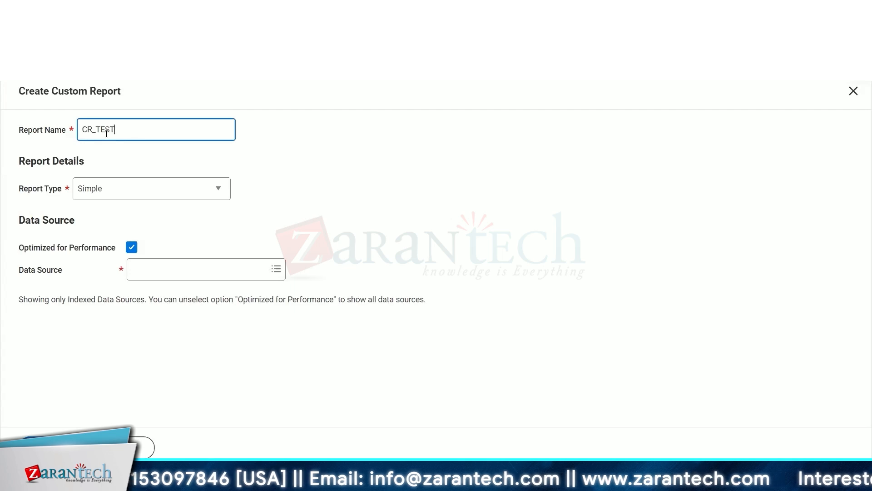
Set the report type to Advanced, keeping Optimized for Performance checked.
{"action": "left_click", "coordinate": [159, 197]}
{"action": "left_click", "coordinate": [164, 209]}
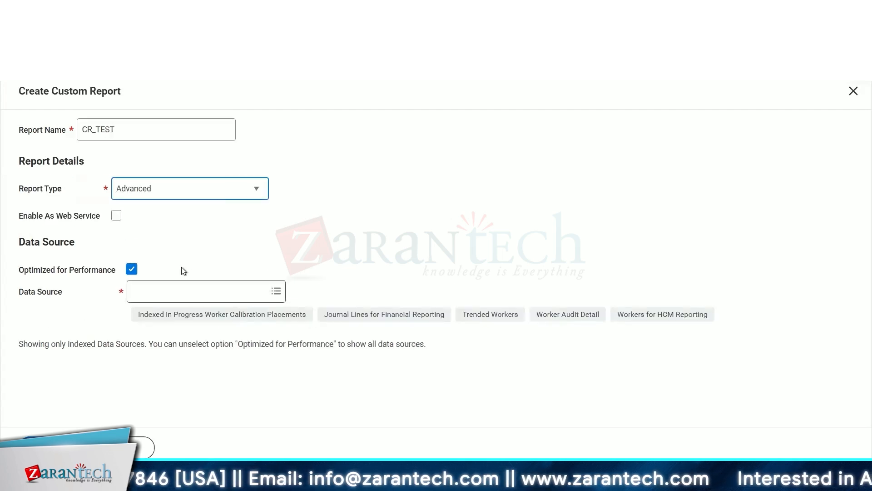
{"action": "left_click", "coordinate": [133, 270]}
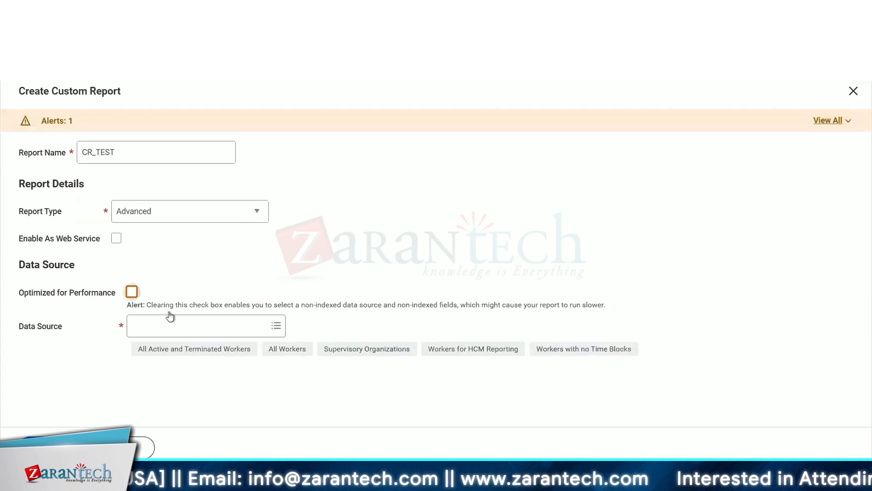
{"action": "left_click", "coordinate": [132, 269]}
Search the data sources for worker.
{"action": "left_click", "coordinate": [170, 291]}
{"action": "type", "text": "worker"}
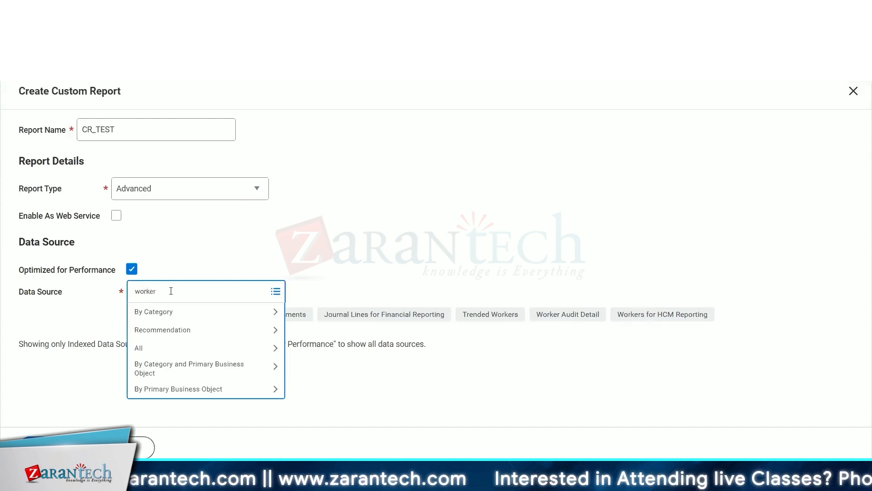
{"action": "key", "text": "Return"}
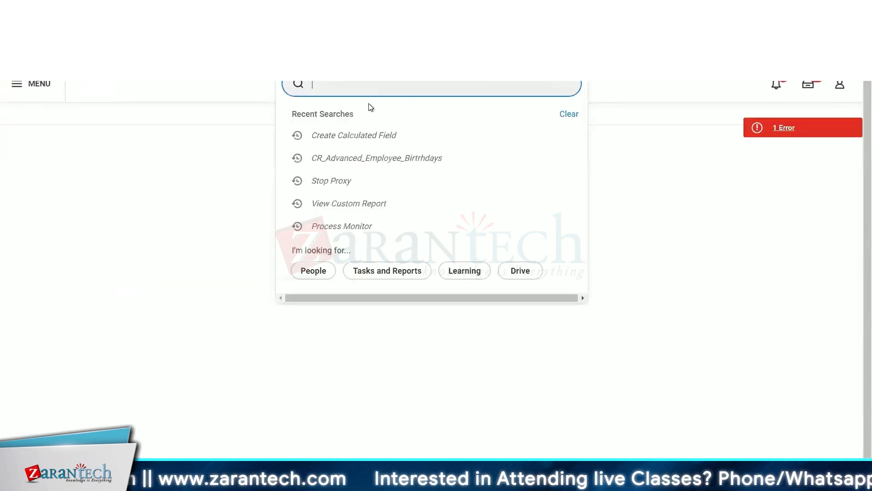
Search for the View Calculated Field task and open it from the results.
{"action": "type", "text": "view ca"}
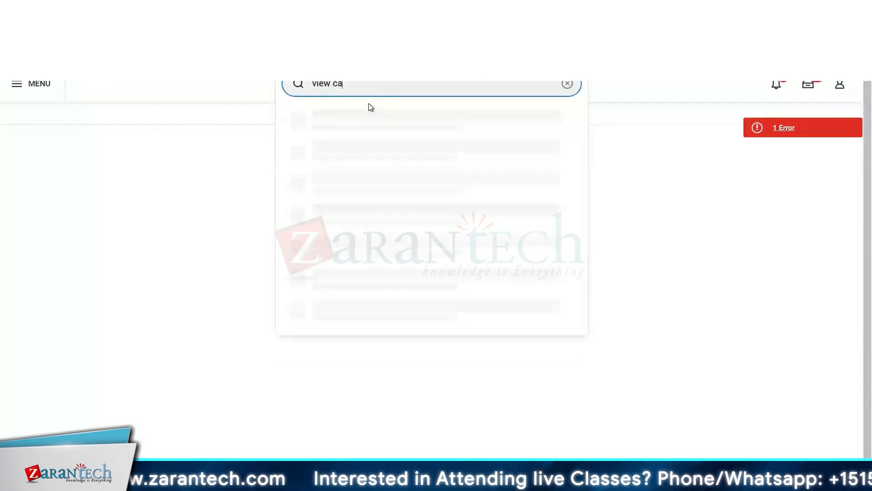
{"action": "type", "text": "l"}
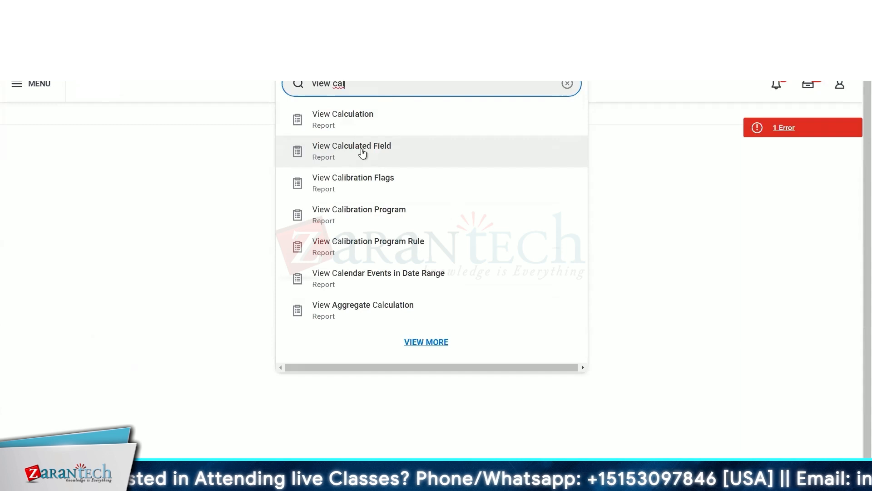
{"action": "left_click", "coordinate": [362, 153]}
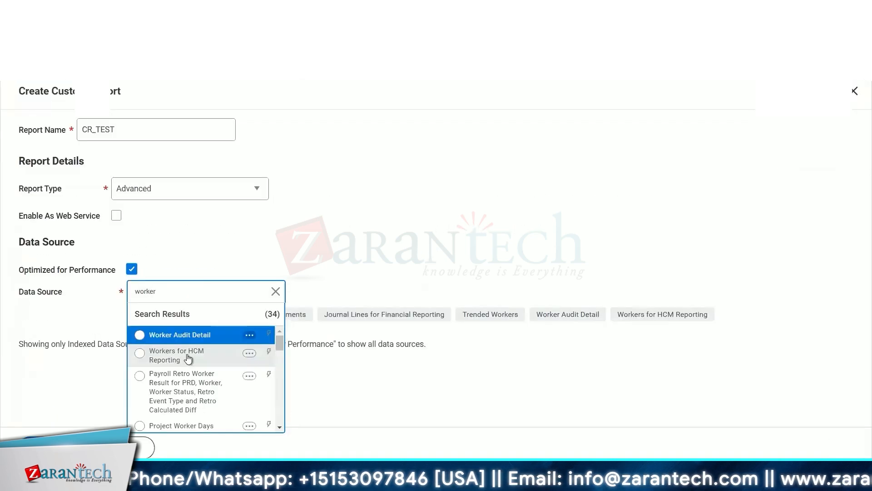
Select Workers for HCM Reporting as the report's data source.
{"action": "left_click", "coordinate": [186, 359]}
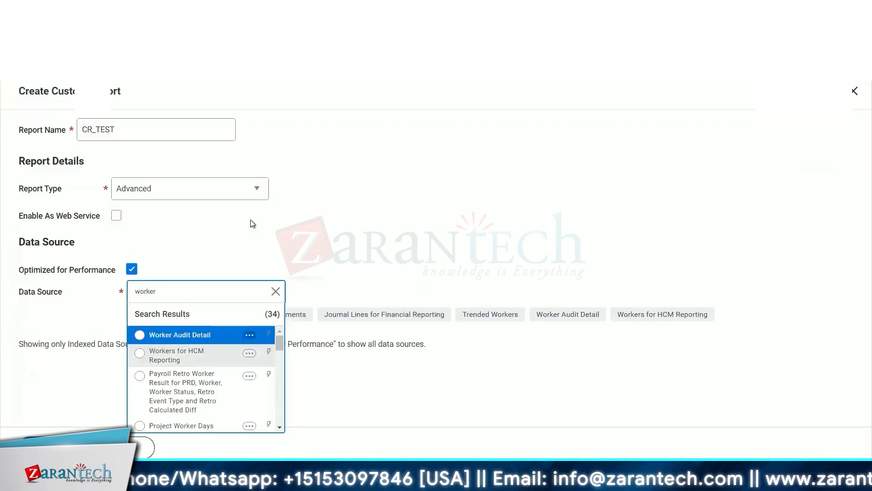
{"action": "left_click", "coordinate": [405, 227]}
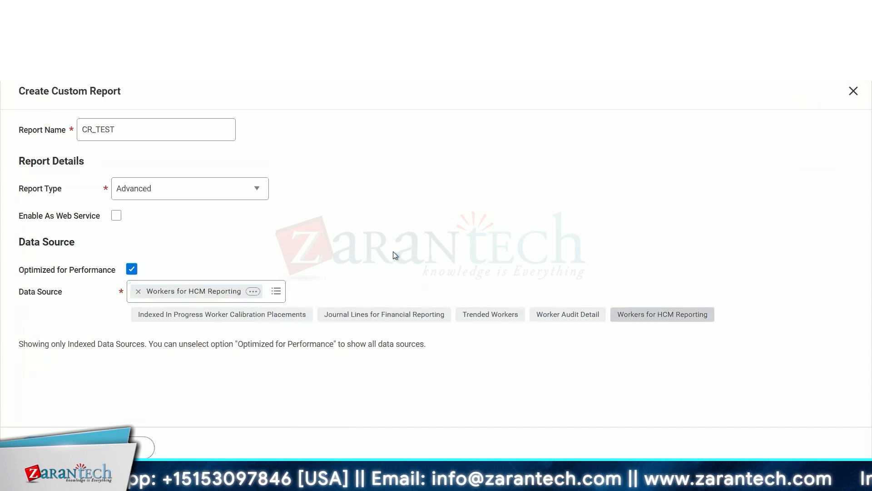
Copy the CF_Worker_HireDate_ddmmyy field name from the existing report and paste it into the new report's first column Field search.
{"action": "scroll", "coordinate": [318, 345], "scroll_direction": "down", "scroll_amount": 5}
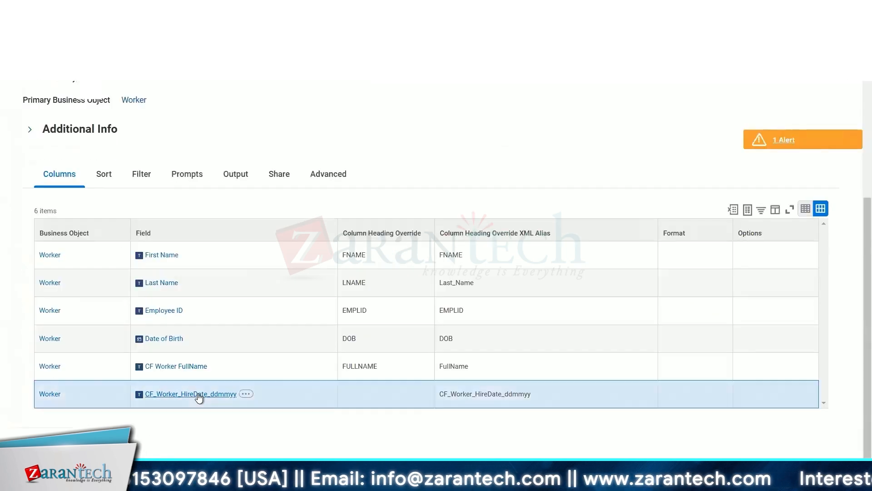
{"action": "right_click", "coordinate": [201, 393]}
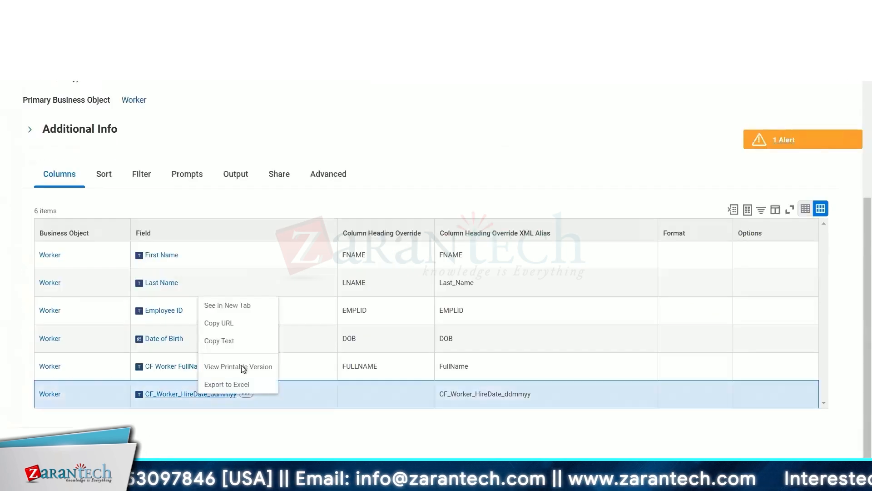
{"action": "left_click", "coordinate": [233, 343]}
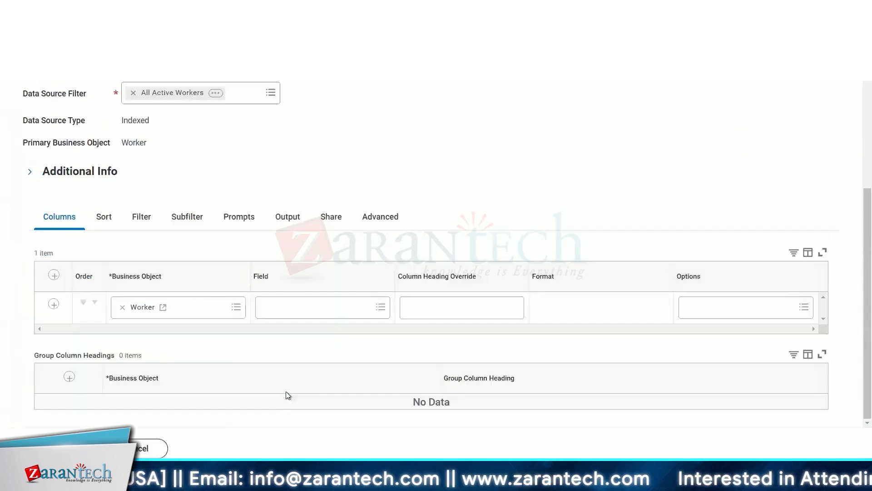
{"action": "left_click", "coordinate": [296, 312]}
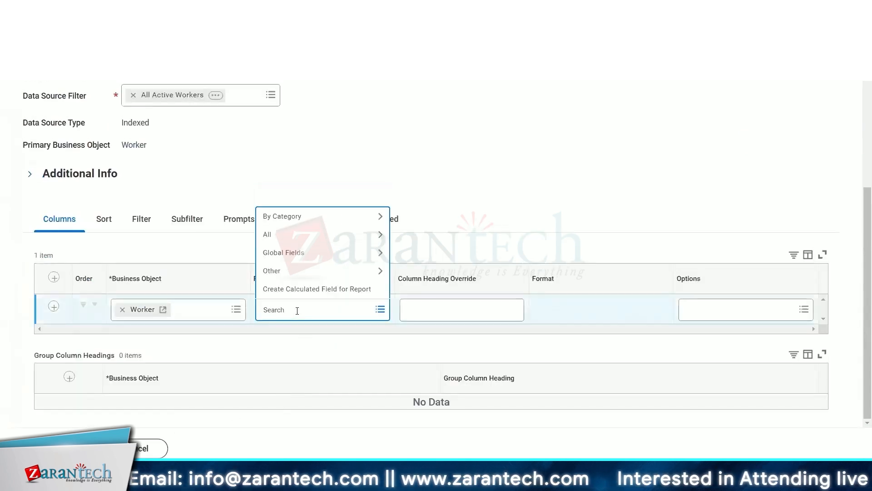
{"action": "key", "text": "ctrl+v"}
{"action": "key", "text": "Return"}
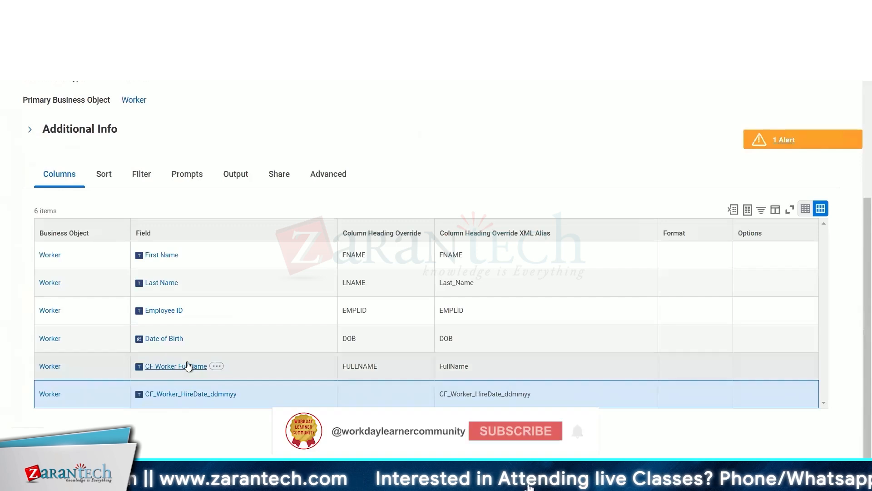
Copy the CF Worker FullName field name and paste it to set the first column's field.
{"action": "right_click", "coordinate": [188, 366]}
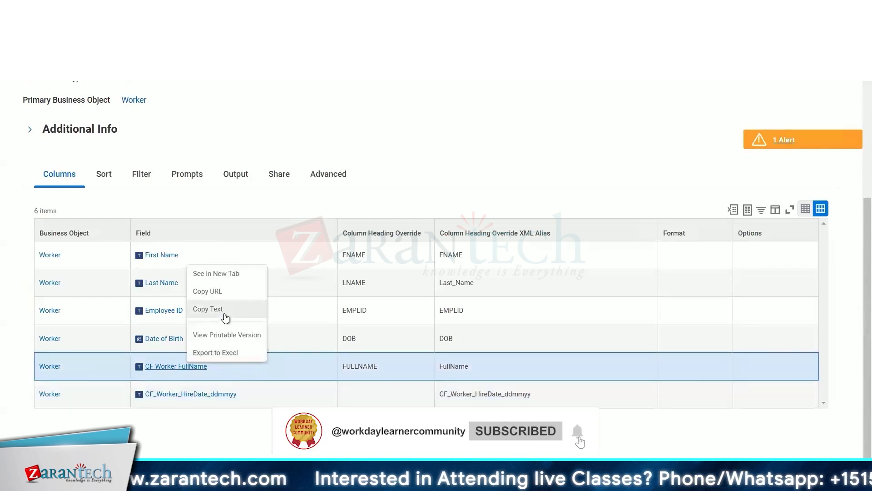
{"action": "left_click", "coordinate": [225, 313]}
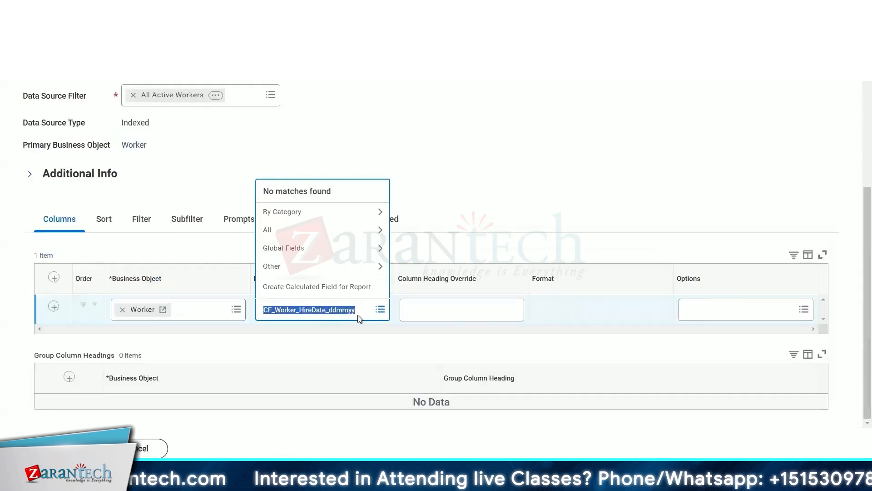
{"action": "key", "text": "ctrl+v"}
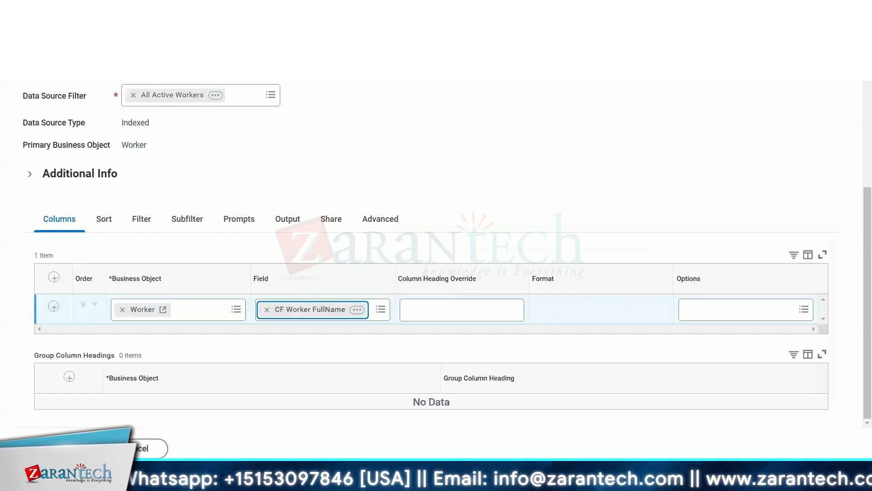
Open CF Worker FullName in a new tab and review its Additional Info and Where Used tabs.
{"action": "left_click", "coordinate": [357, 311]}
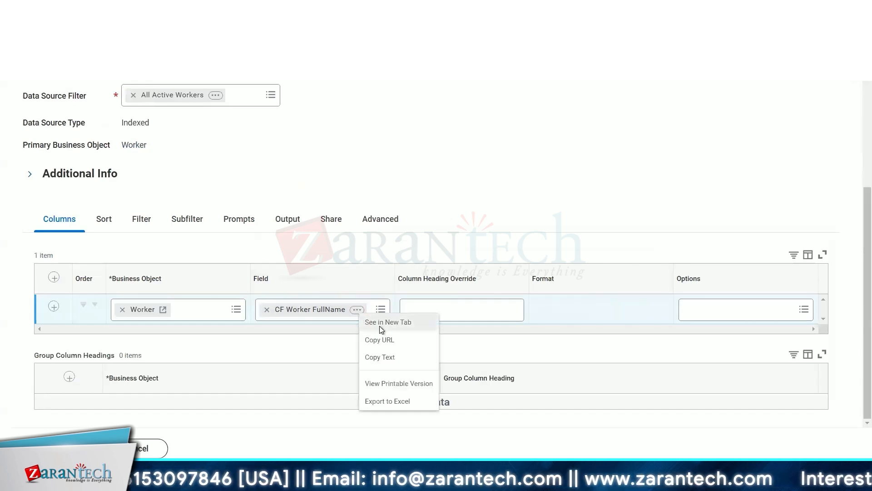
{"action": "left_click", "coordinate": [381, 329]}
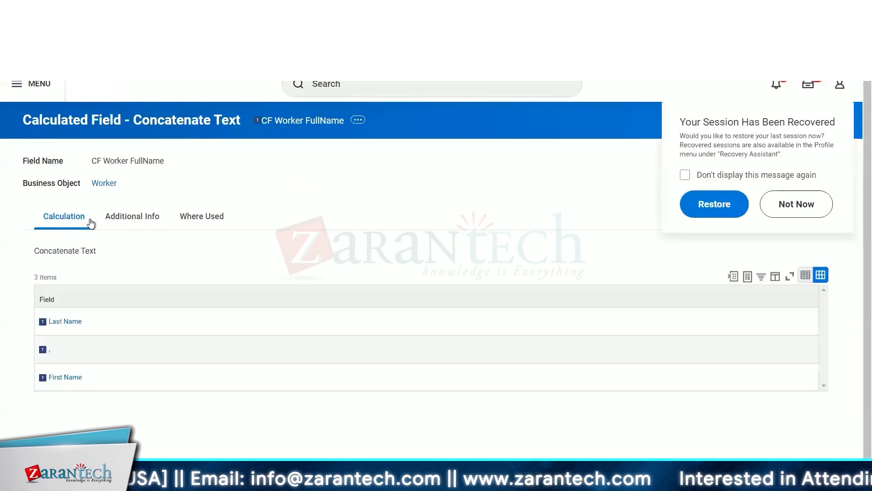
{"action": "left_click", "coordinate": [121, 217]}
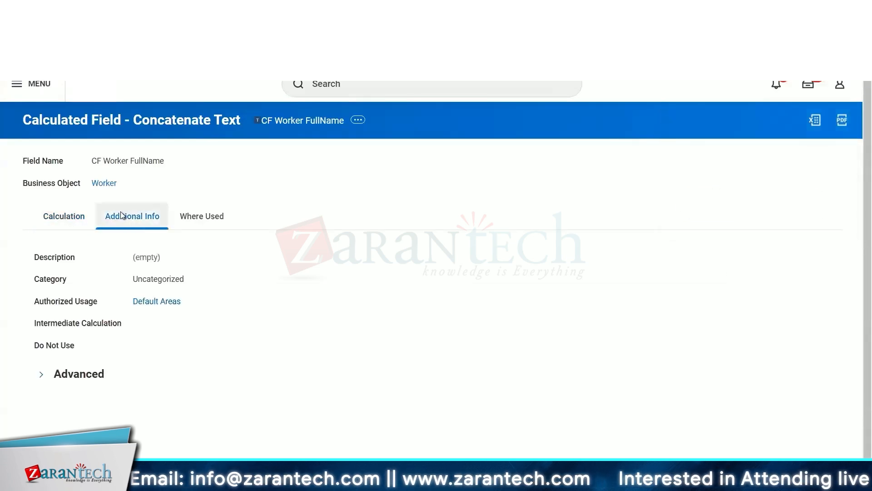
{"action": "left_click", "coordinate": [199, 218]}
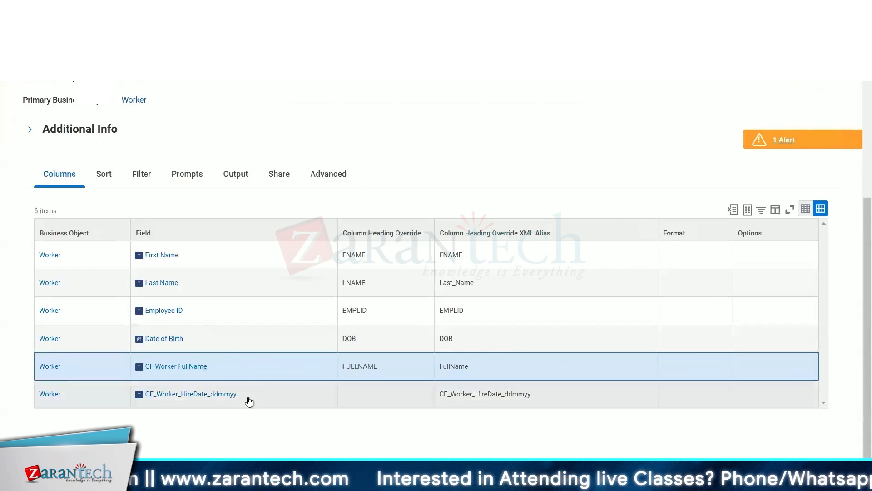
Add a second column row in the new report and focus its Field search.
{"action": "mouse_move", "coordinate": [248, 399]}
{"action": "scroll", "coordinate": [372, 133], "scroll_direction": "up", "scroll_amount": 5}
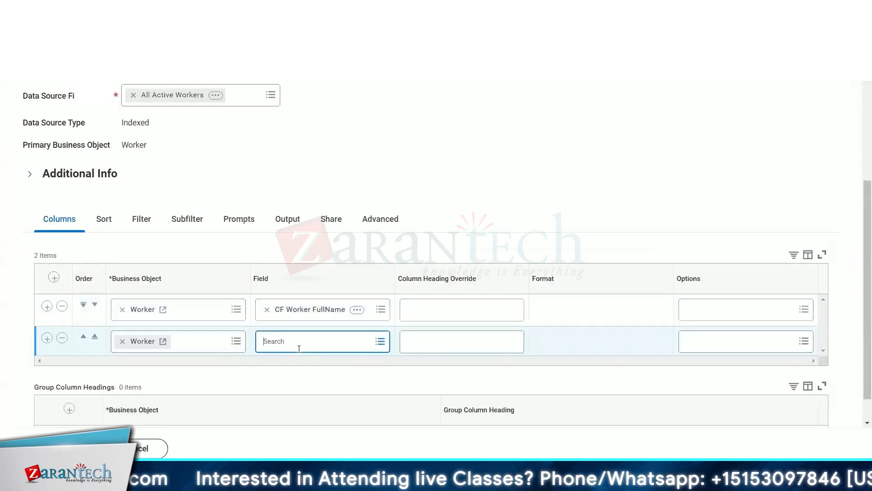
{"action": "left_click", "coordinate": [296, 341]}
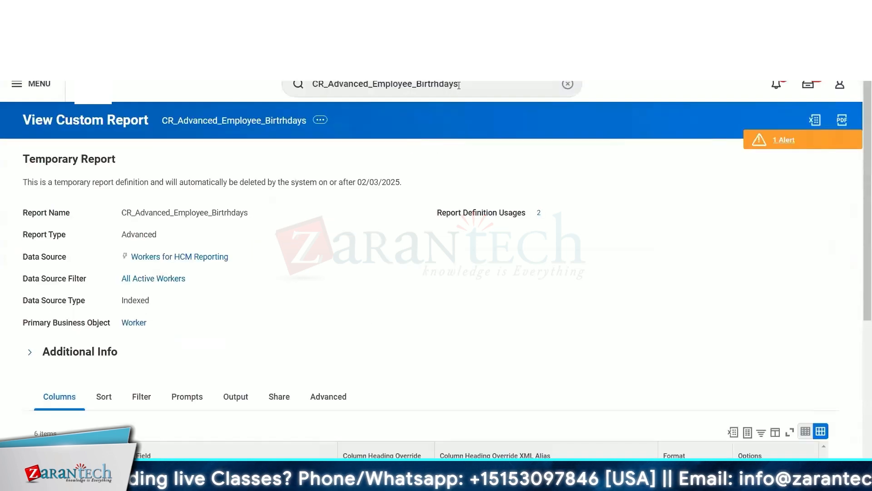
{"action": "key", "text": "BackSpace"}
{"action": "key", "text": "BackSpace"}
{"action": "key", "text": "BackSpace"}
{"action": "key", "text": "BackSpace"}
{"action": "key", "text": "BackSpace"}
{"action": "key", "text": "BackSpace"}
{"action": "key", "text": "BackSpace"}
{"action": "key", "text": "BackSpace"}
{"action": "key", "text": "BackSpace"}
{"action": "key", "text": "BackSpace"}
{"action": "key", "text": "BackSpace"}
{"action": "key", "text": "BackSpace"}
{"action": "key", "text": "BackSpace"}
{"action": "key", "text": "BackSpace"}
{"action": "key", "text": "BackSpace"}
{"action": "key", "text": "BackSpace"}
{"action": "key", "text": "BackSpace"}
{"action": "key", "text": "BackSpace"}
{"action": "key", "text": "BackSpace"}
{"action": "key", "text": "BackSpace"}
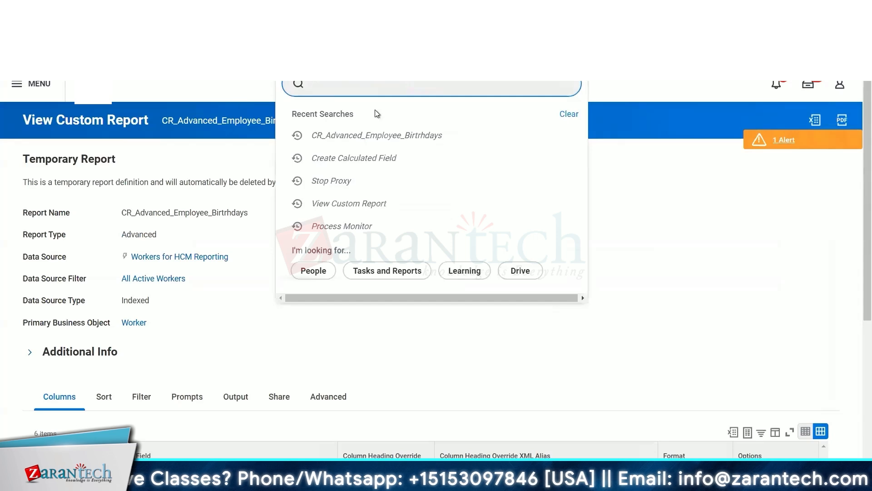
{"action": "left_click", "coordinate": [358, 161]}
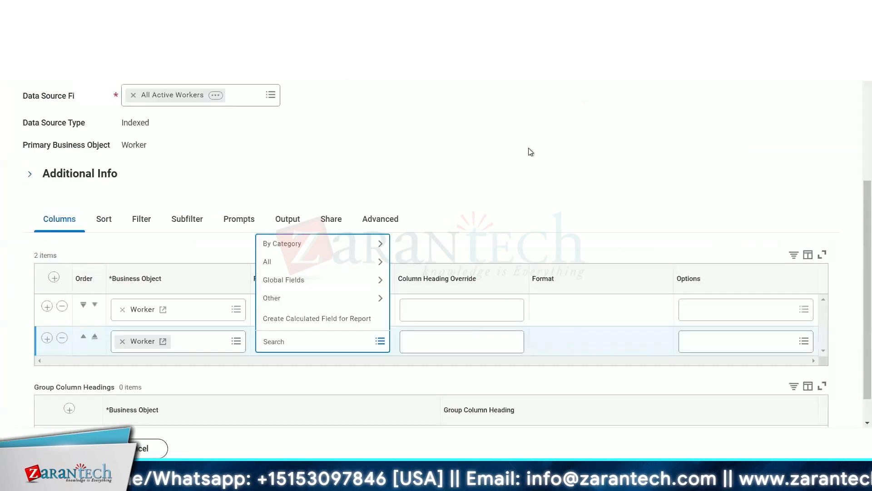
{"action": "left_click", "coordinate": [530, 152]}
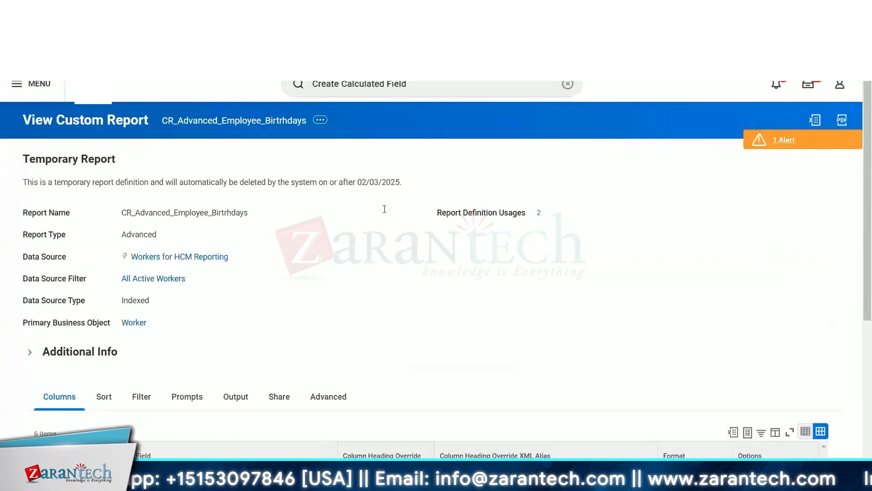
Copy the CF_Worker_HireDate_ddmmyy field name from the existing report's column list.
{"action": "scroll", "coordinate": [320, 300], "scroll_direction": "down", "scroll_amount": 5}
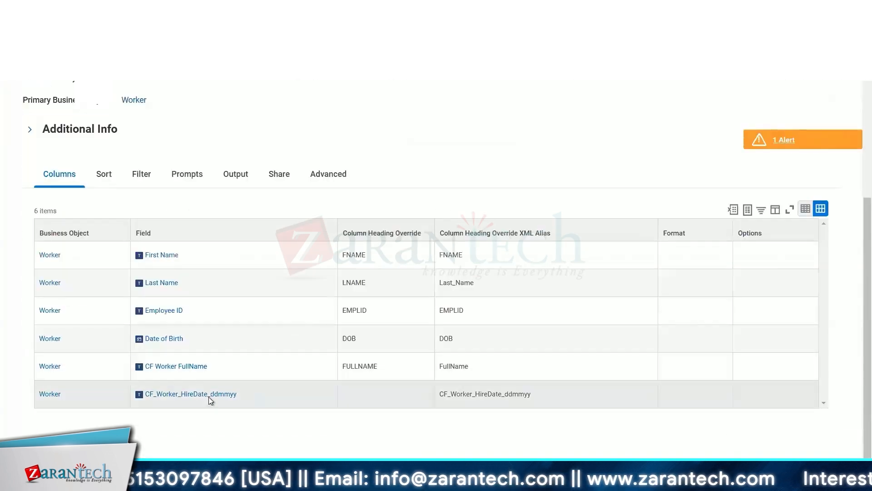
{"action": "mouse_move", "coordinate": [224, 398]}
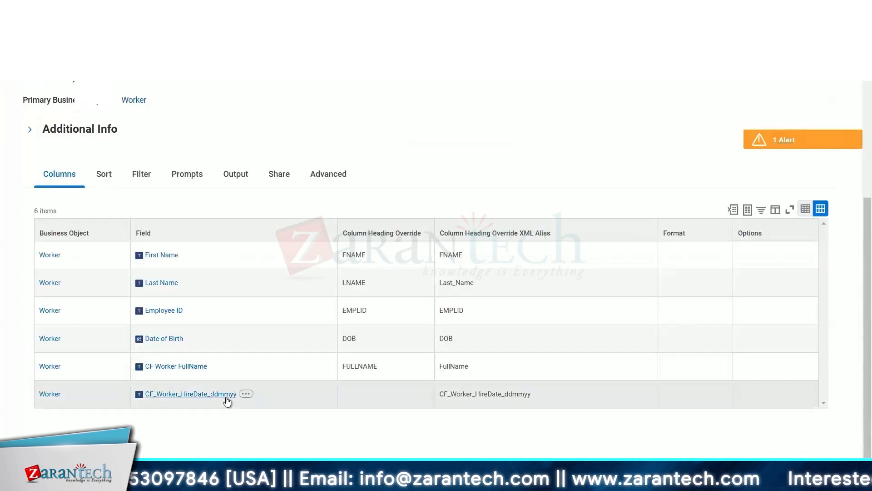
{"action": "left_click", "coordinate": [194, 396]}
{"action": "right_click", "coordinate": [194, 395]}
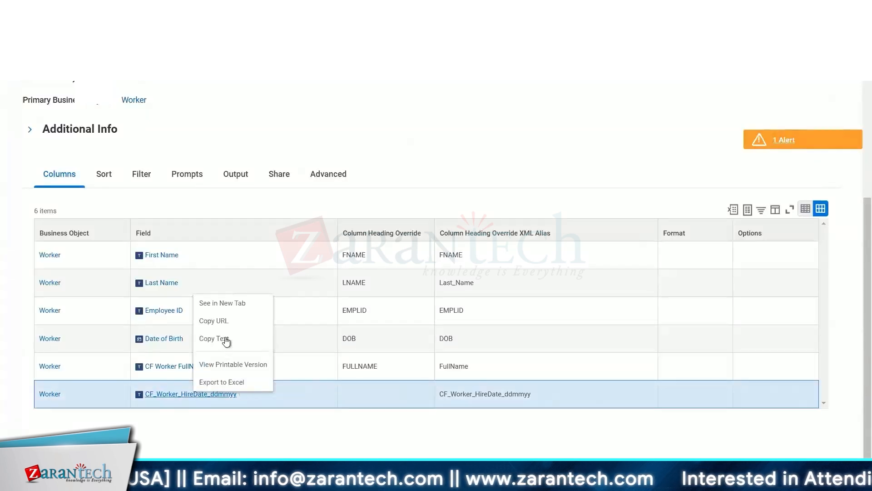
{"action": "left_click", "coordinate": [225, 342]}
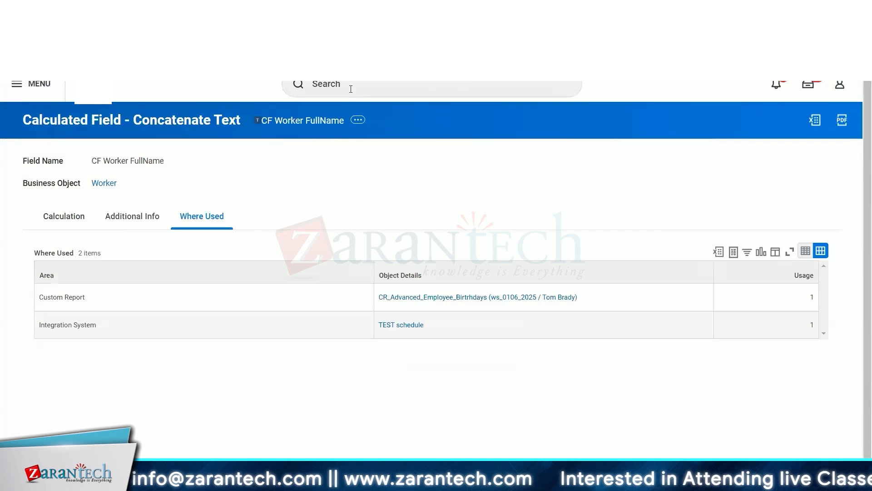
{"action": "left_click", "coordinate": [350, 90]}
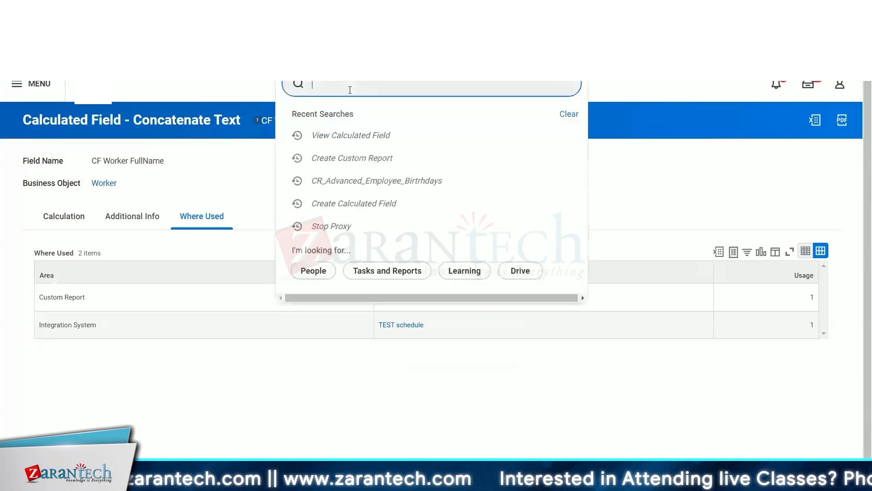
{"action": "type", "text": "conver"}
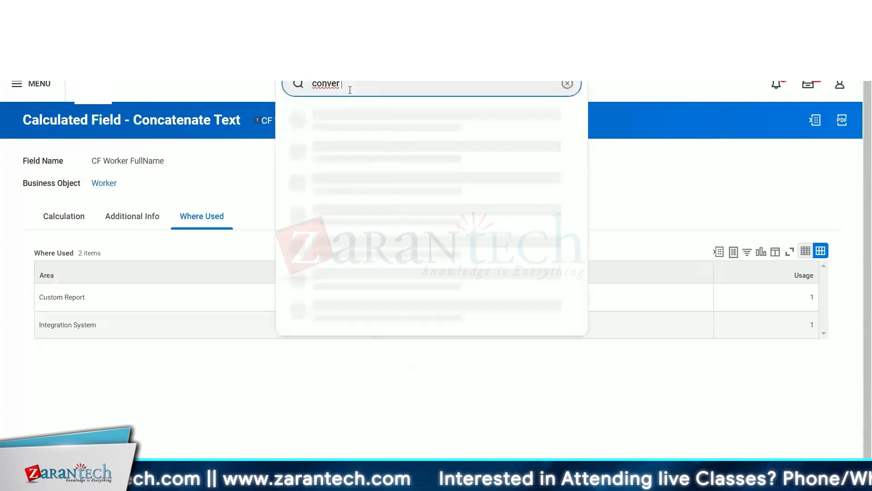
{"action": "type", "text": " cal"}
{"action": "left_click", "coordinate": [361, 125]}
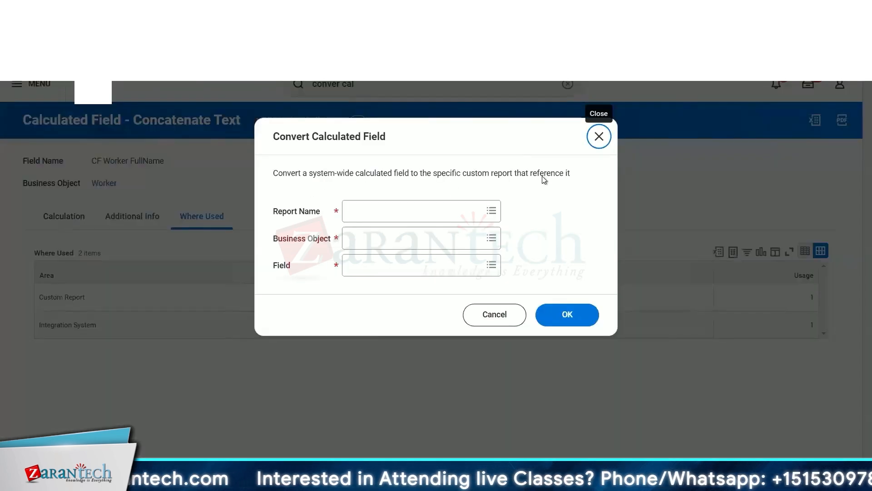
{"action": "left_click", "coordinate": [504, 315]}
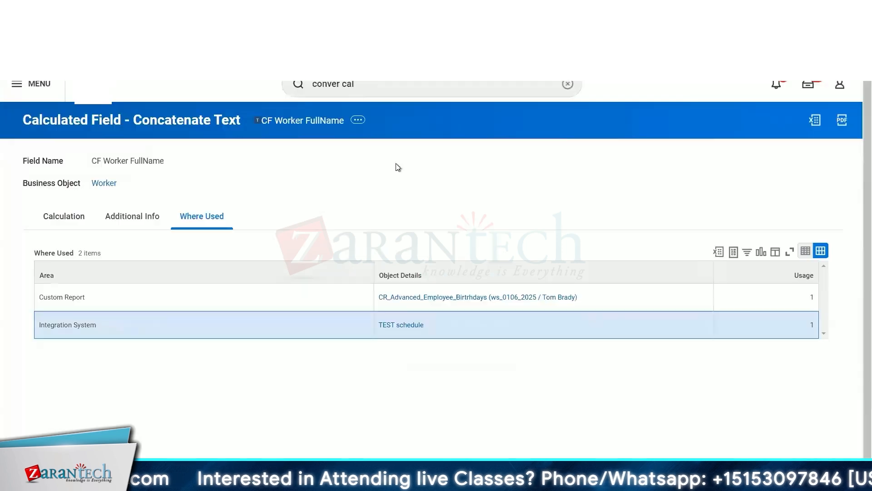
Try to convert CF_Worker_HireDate_ddmmyy to a system-wide field with Convert Calculated Field for Report, pasting its name.
{"action": "left_click", "coordinate": [370, 92]}
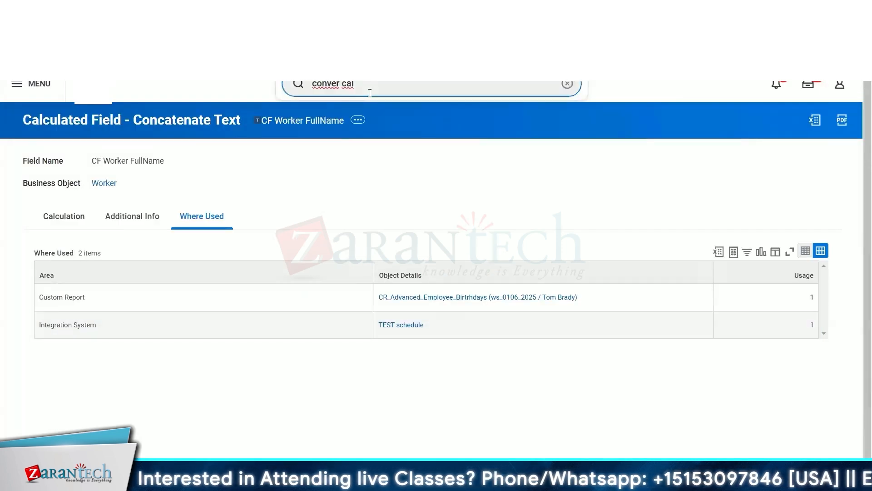
{"action": "key", "text": "BackSpace"}
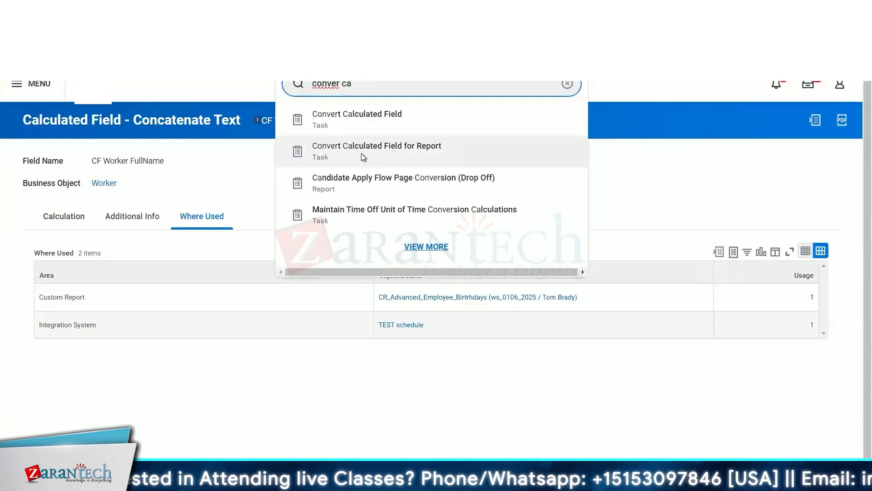
{"action": "left_click", "coordinate": [364, 154]}
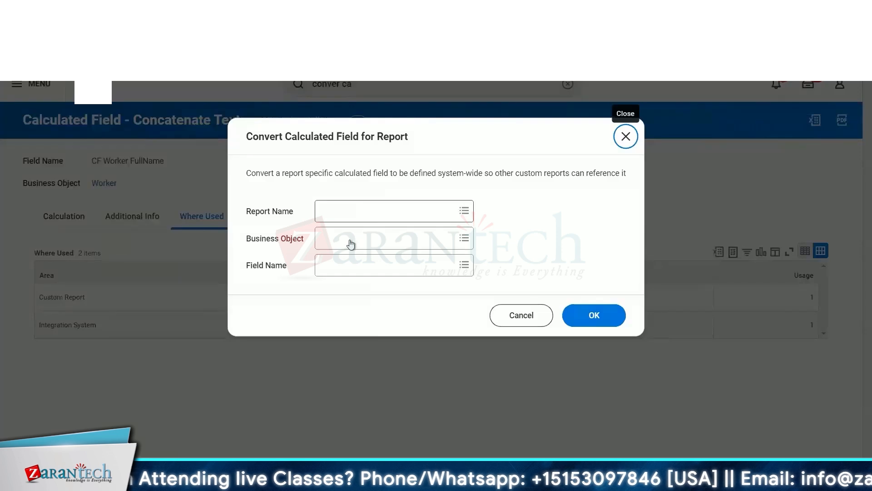
{"action": "left_click", "coordinate": [331, 267]}
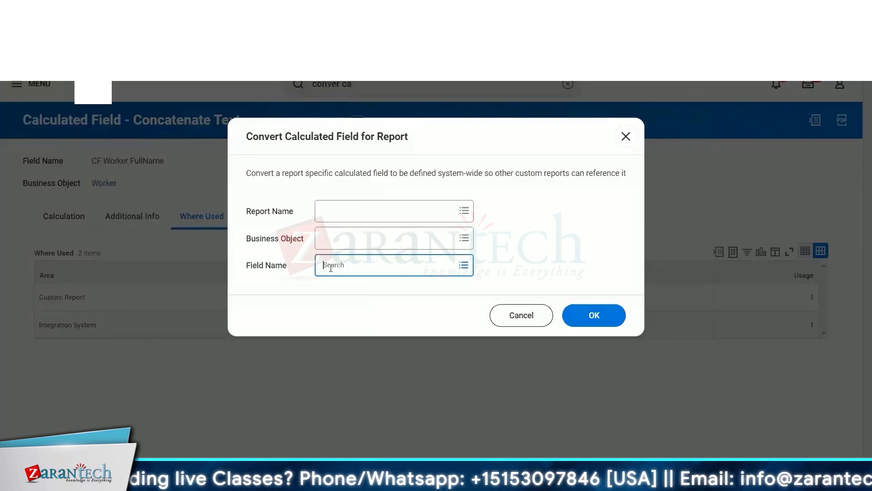
{"action": "key", "text": "ctrl+v"}
{"action": "key", "text": "Return"}
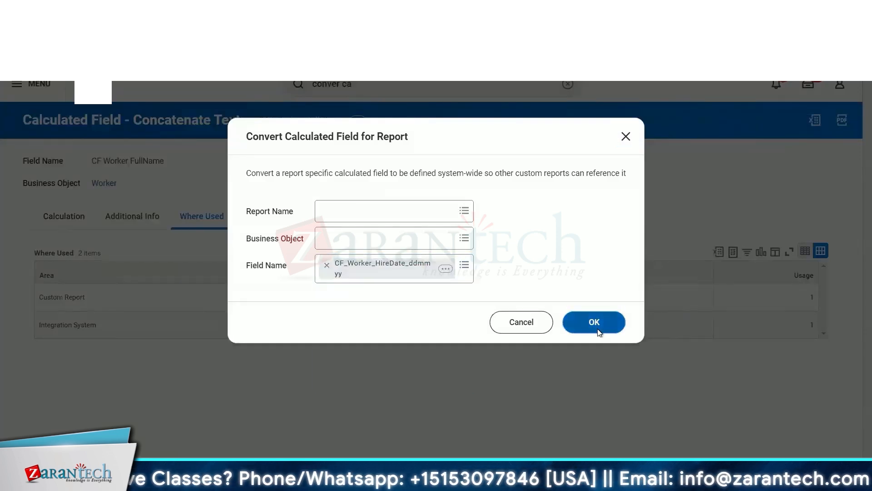
{"action": "left_click", "coordinate": [595, 322]}
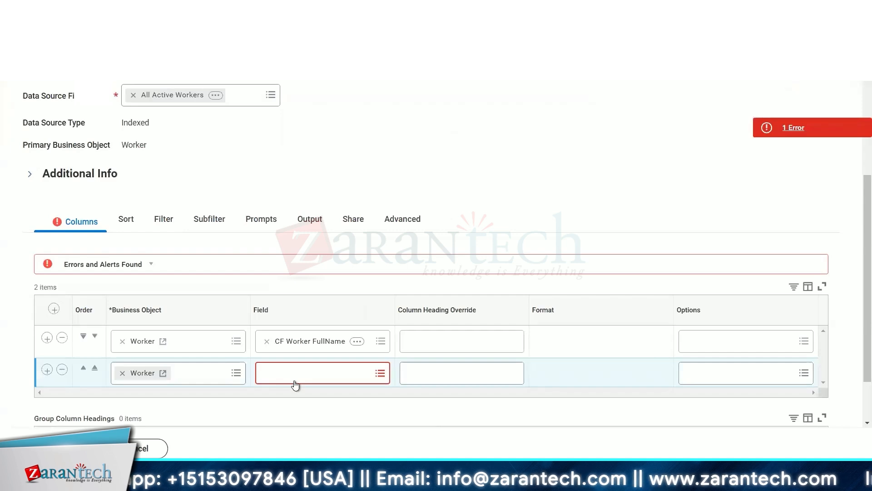
Paste the HireDate field name into the new report's second column Field search.
{"action": "left_click", "coordinate": [283, 375]}
{"action": "key", "text": "ctrl+v"}
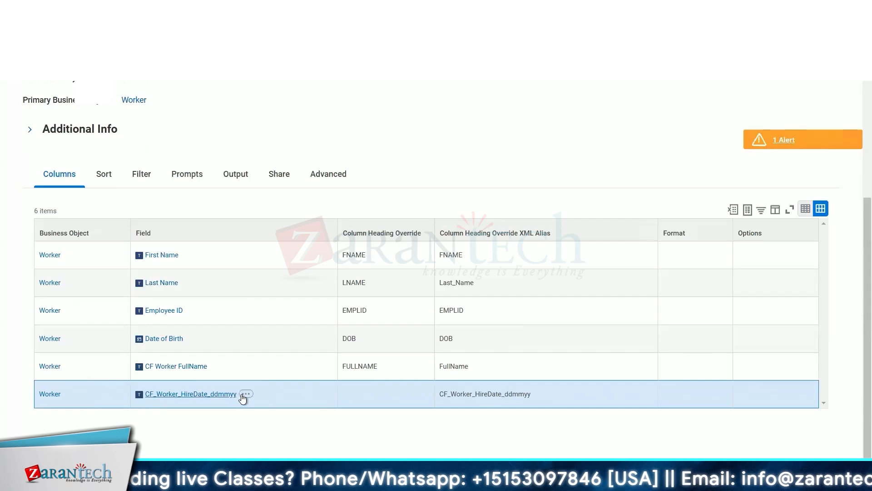
Preview the details of CF_Worker_HireDate_ddmmyy from its related actions in the existing report.
{"action": "left_click", "coordinate": [246, 394]}
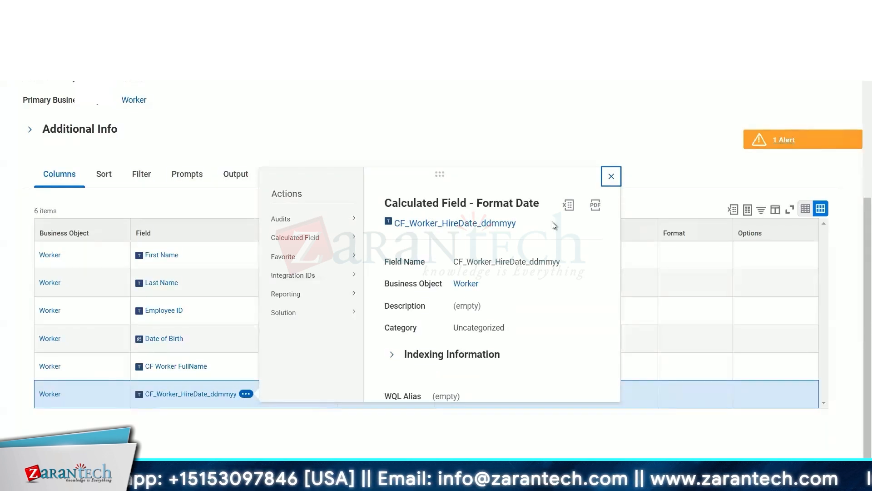
{"action": "left_click", "coordinate": [469, 130]}
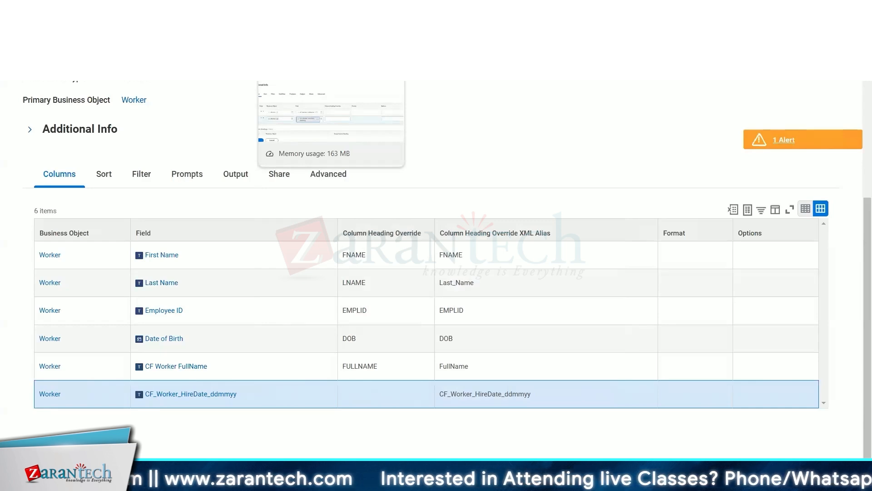
Cancel the new report and discard its changes.
{"action": "left_click", "coordinate": [300, 8]}
{"action": "scroll", "coordinate": [161, 411], "scroll_direction": "down", "scroll_amount": 5}
{"action": "left_click", "coordinate": [144, 451]}
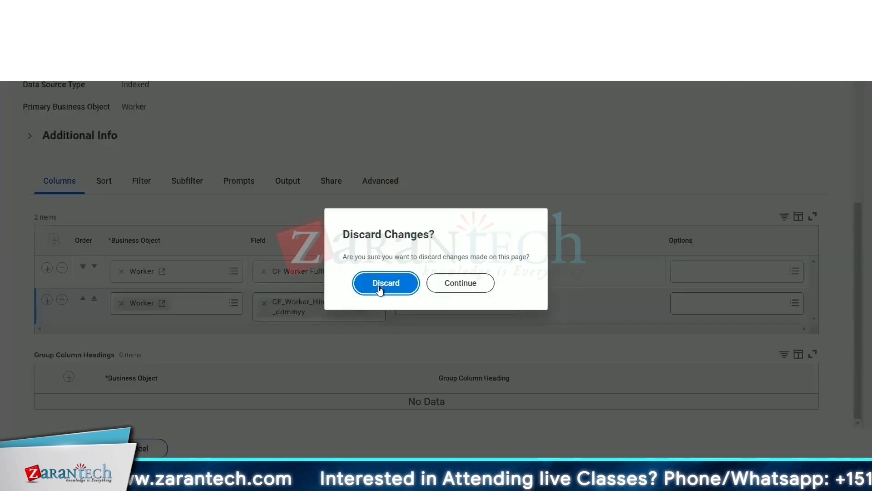
{"action": "left_click", "coordinate": [380, 289]}
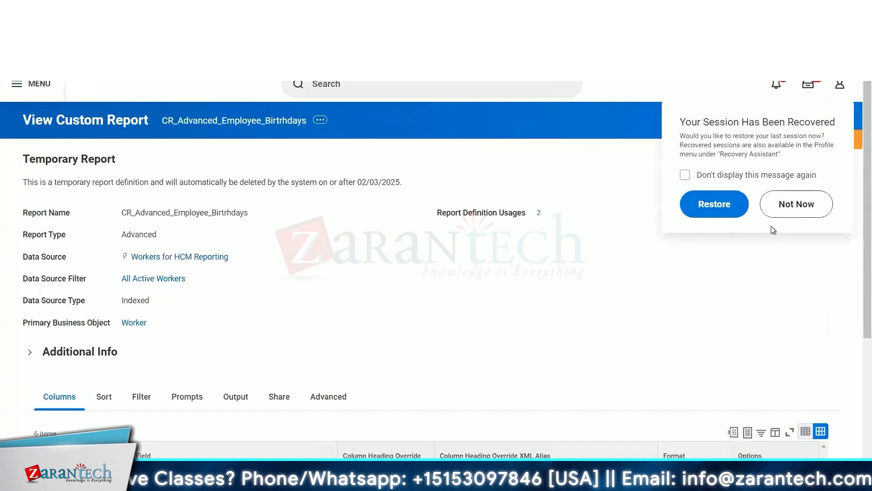
Dismiss the session recovery prompt and start Create Calculated Field named CF_Worker_EVAL_GradeLevel.
{"action": "left_click", "coordinate": [791, 210]}
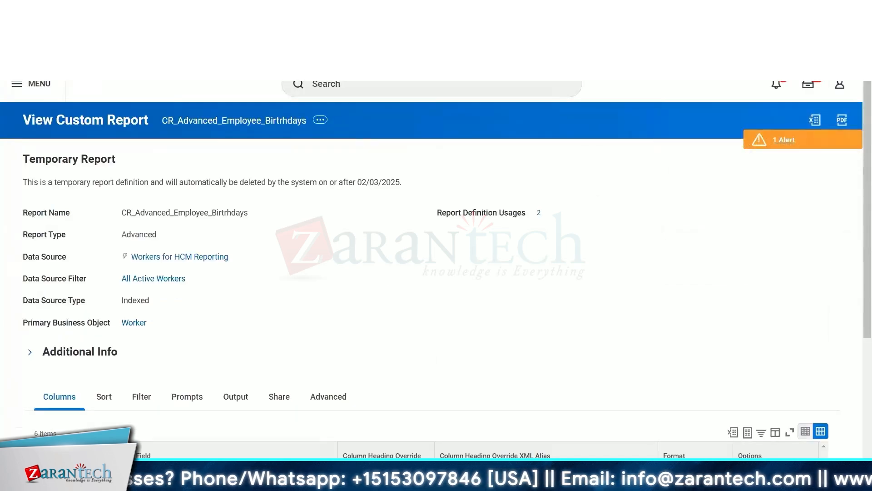
{"action": "left_click", "coordinate": [364, 83]}
{"action": "type", "text": "cre cal"}
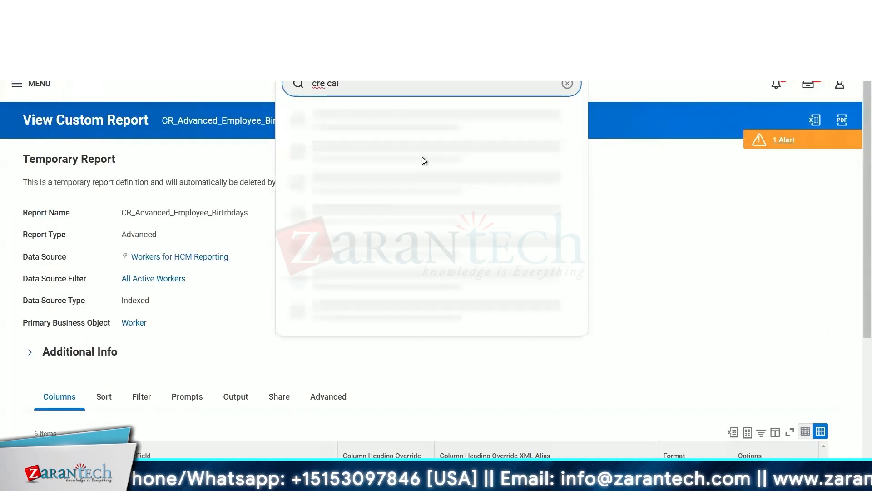
{"action": "left_click", "coordinate": [363, 116]}
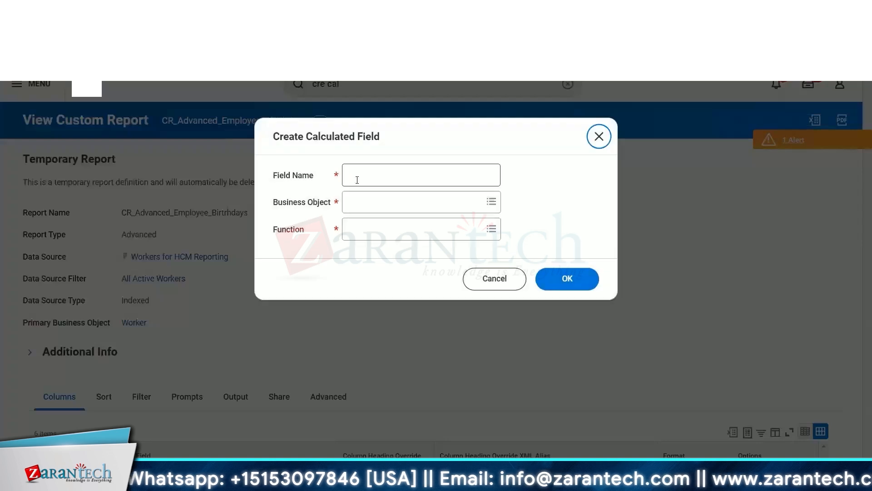
{"action": "left_click", "coordinate": [357, 179]}
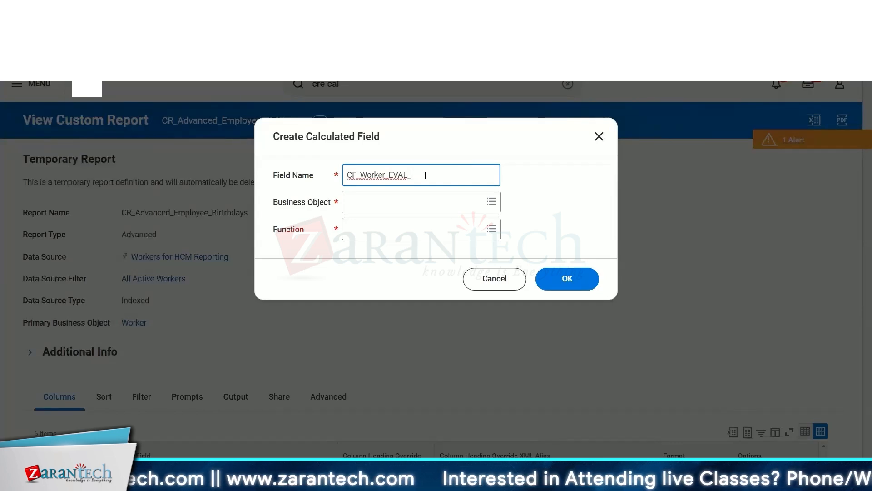
{"action": "type", "text": "Grade"}
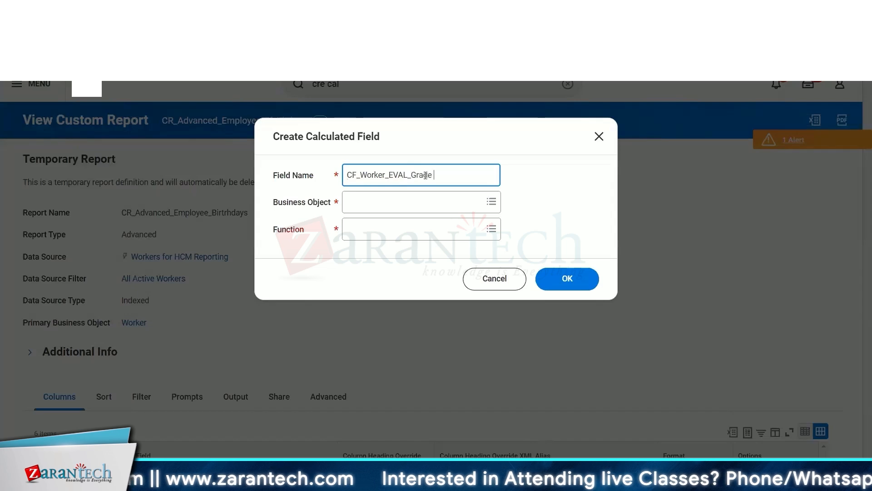
{"action": "type", "text": "Level"}
Set the business object to Worker and the function to Evaluate Expression, then confirm.
{"action": "left_click", "coordinate": [417, 198]}
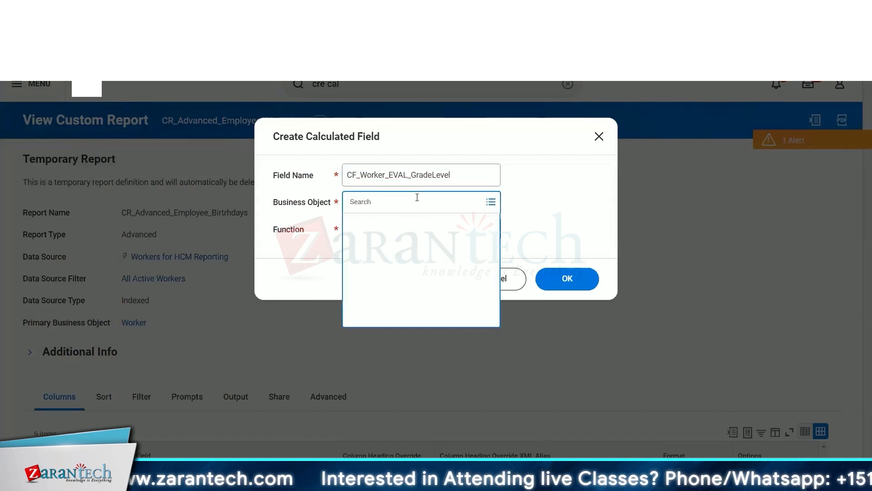
{"action": "type", "text": "worker"}
{"action": "key", "text": "Return"}
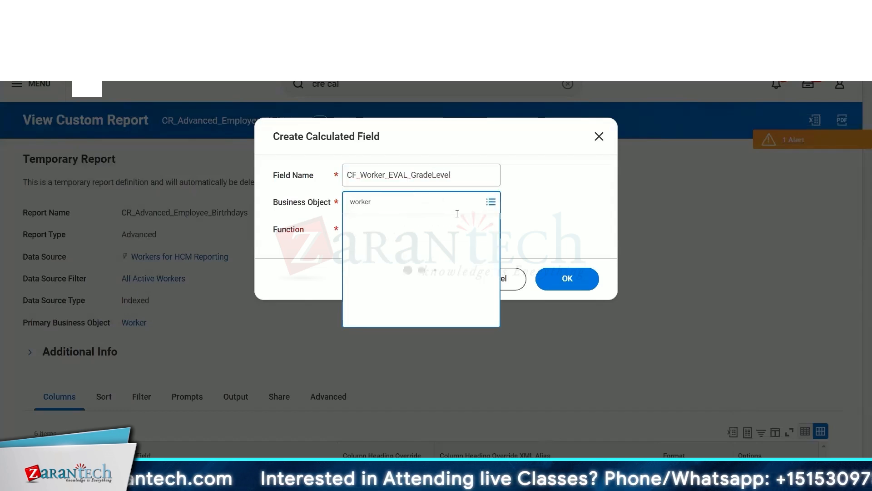
{"action": "left_click", "coordinate": [411, 237]}
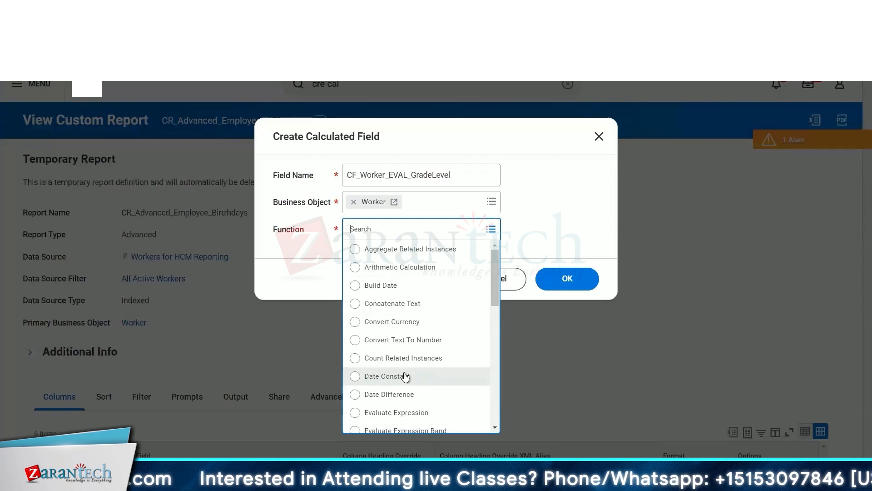
{"action": "scroll", "coordinate": [405, 376], "scroll_direction": "down", "scroll_amount": 2}
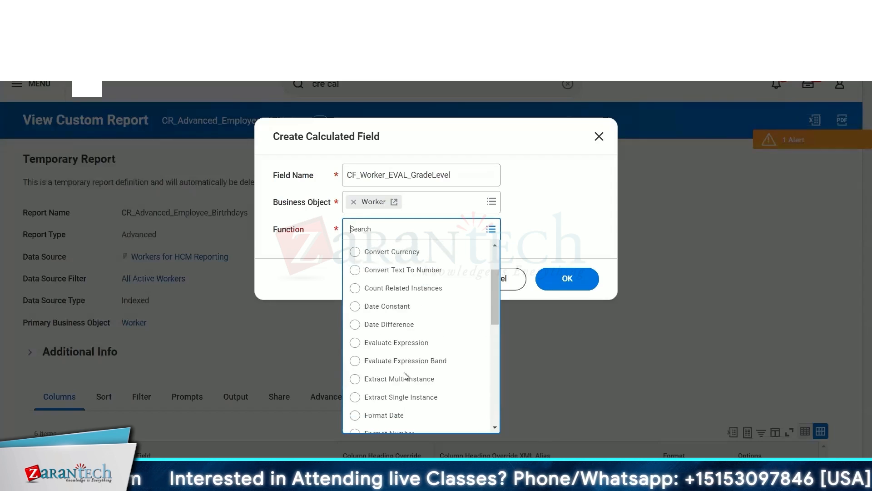
{"action": "left_click", "coordinate": [459, 348]}
{"action": "left_click", "coordinate": [579, 280]}
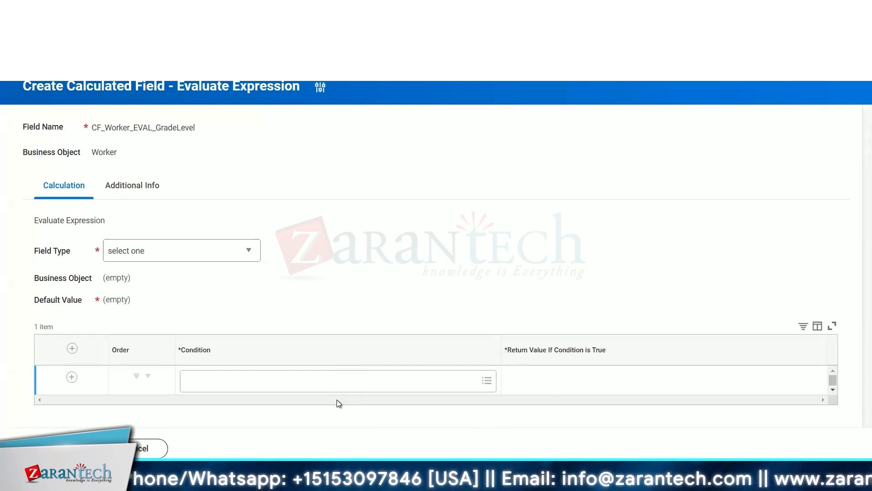
Set the Field Type to Text and open the Default Value selector.
{"action": "left_click", "coordinate": [193, 260]}
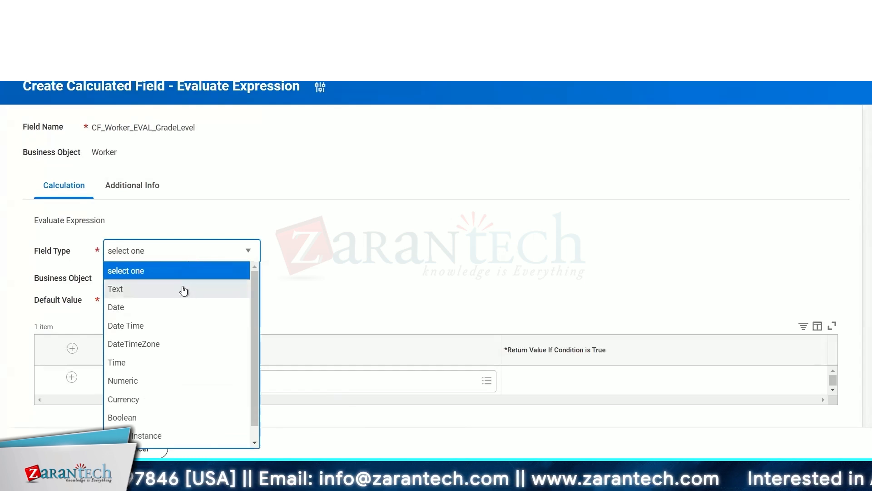
{"action": "left_click", "coordinate": [184, 290]}
{"action": "left_click", "coordinate": [206, 293]}
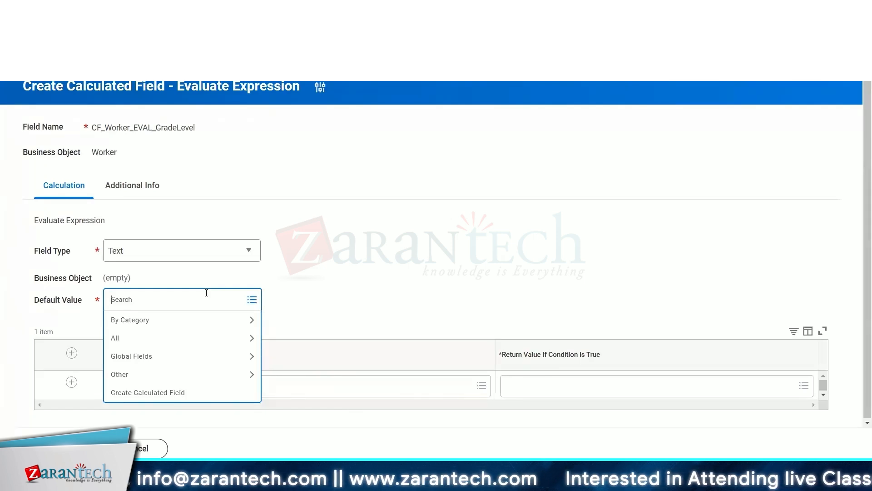
{"action": "left_click", "coordinate": [439, 267]}
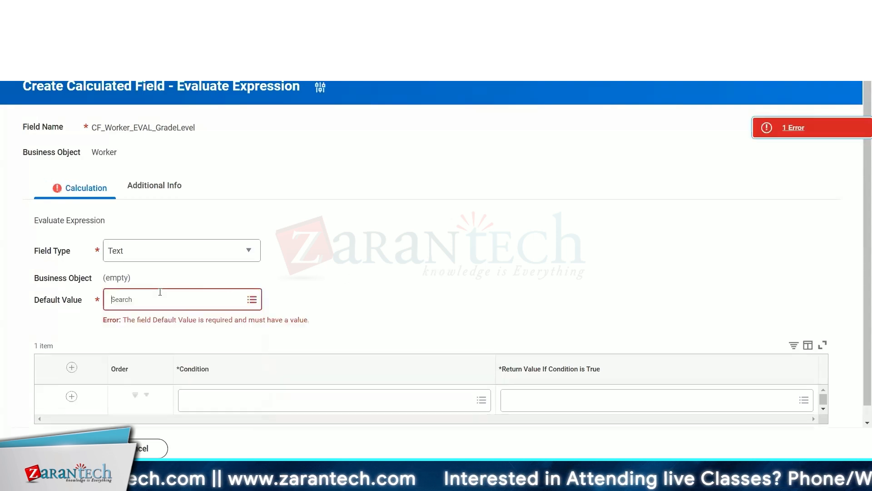
{"action": "left_click", "coordinate": [160, 291]}
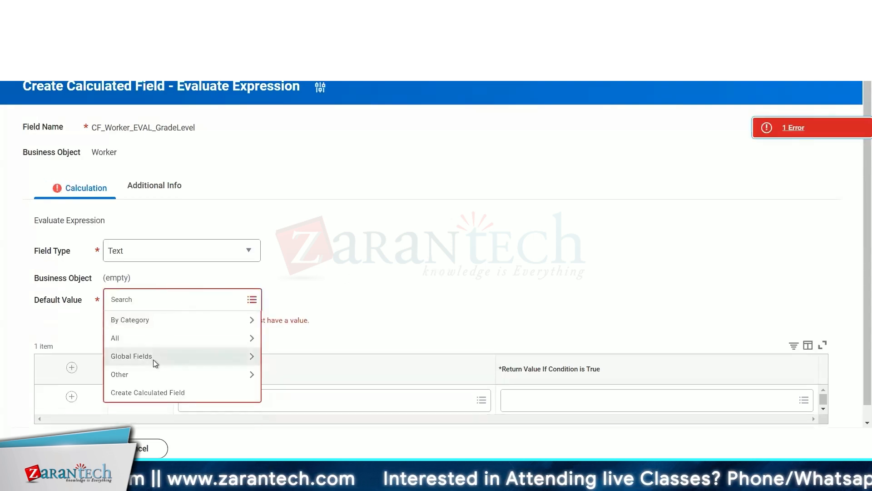